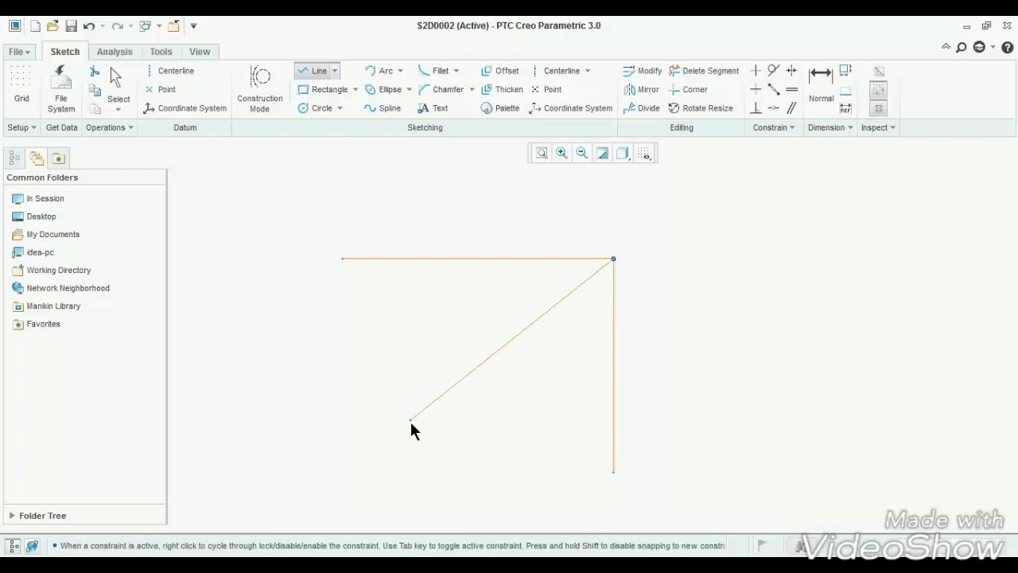
Finish the line chain and set the horizontal line's length to 12 and the vertical line's length to 10
middle_click(428, 348)
middle_click(427, 347)
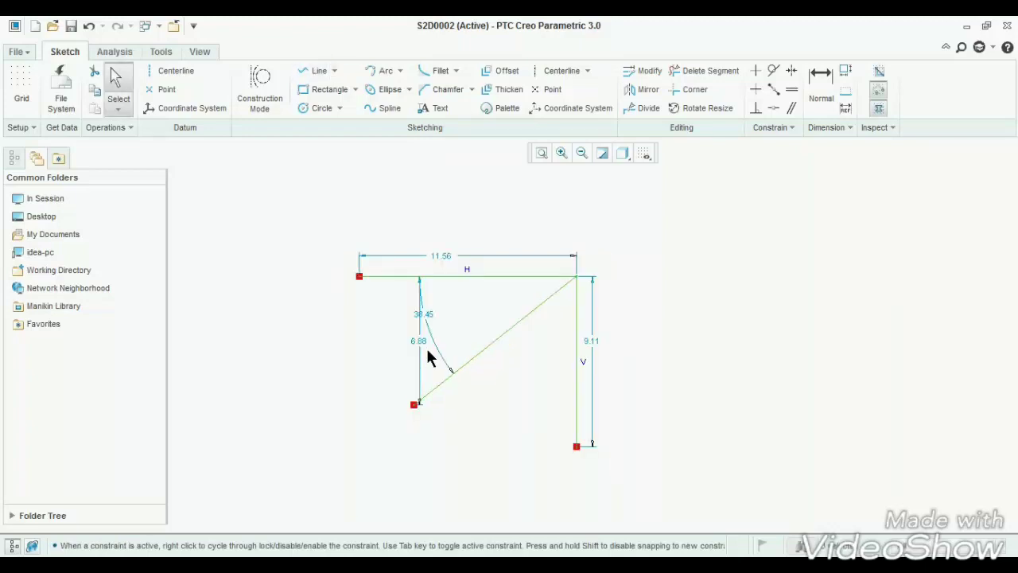
double_click(443, 259)
type("12")
key("Return")
double_click(785, 310)
type("10")
key("Return")
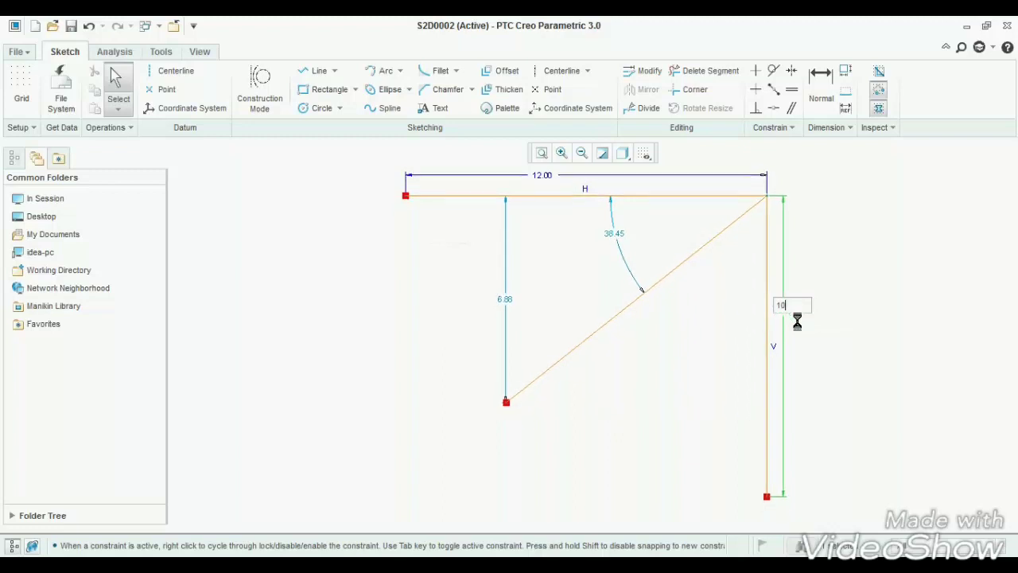
Set the angle between the horizontal and diagonal lines to 45 degrees and the diagonal's vertical height to 7
double_click(614, 231)
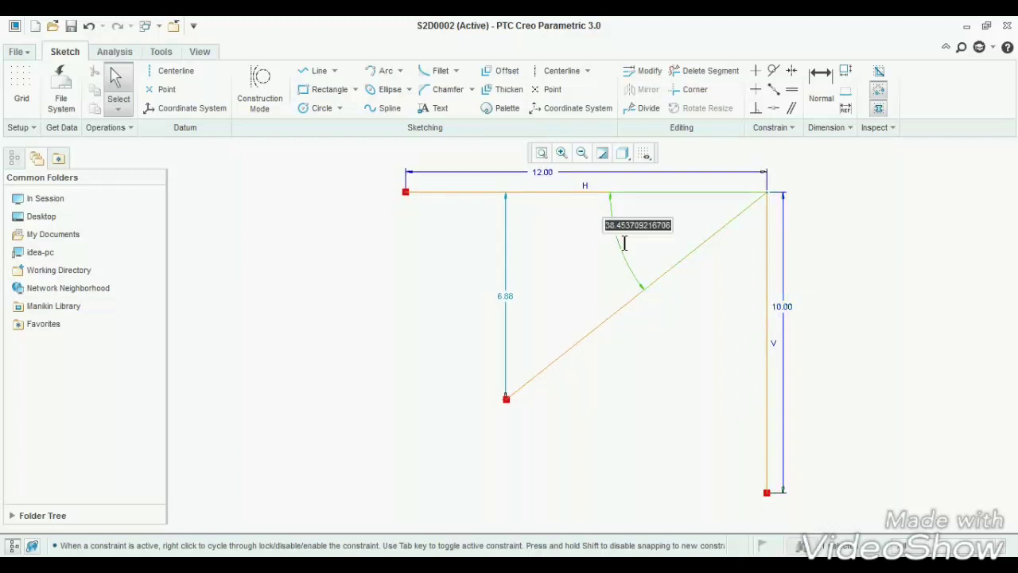
type("45")
key("Return")
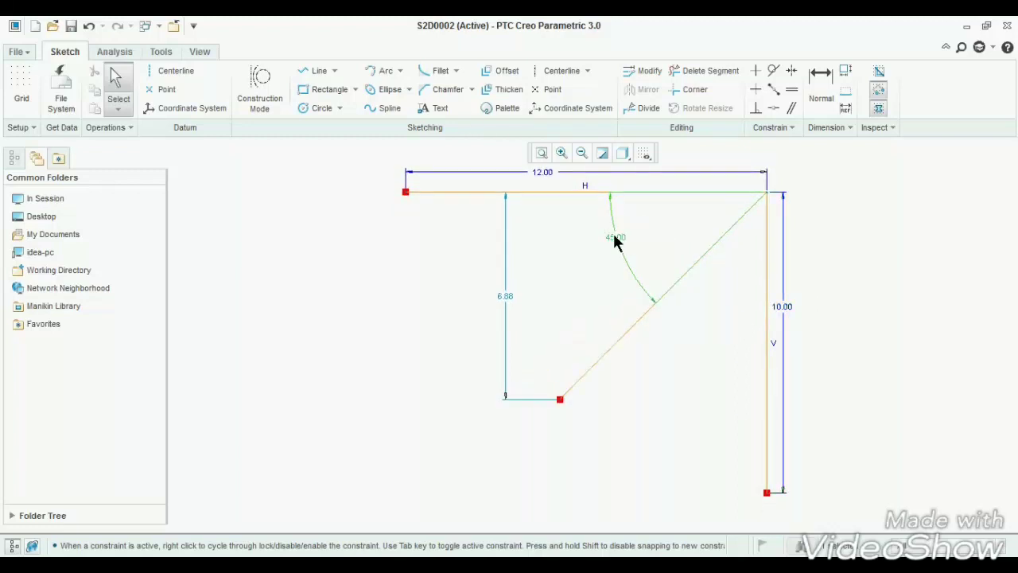
double_click(502, 299)
type("7")
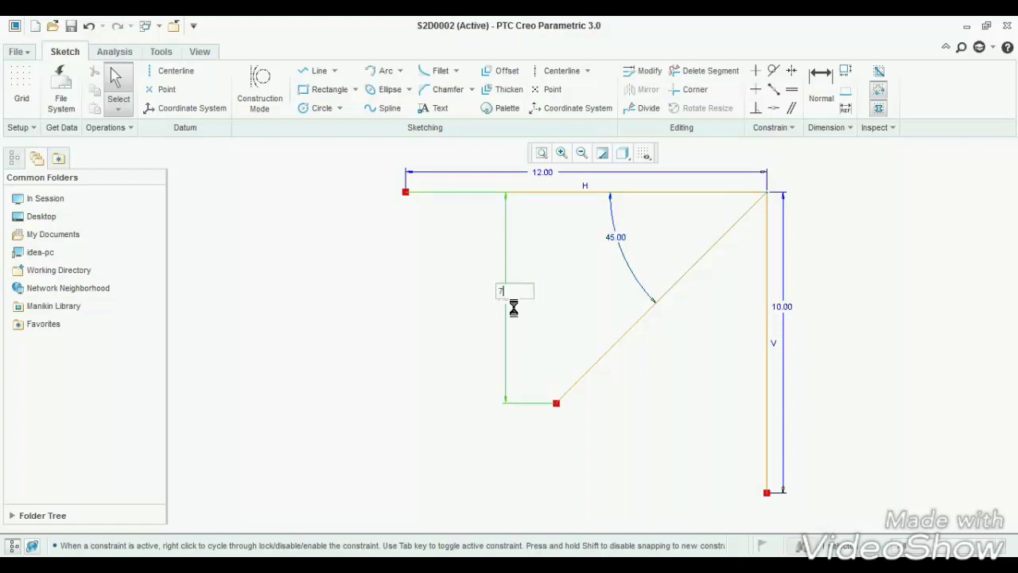
key("Return")
scroll(378, 362, "up", 1)
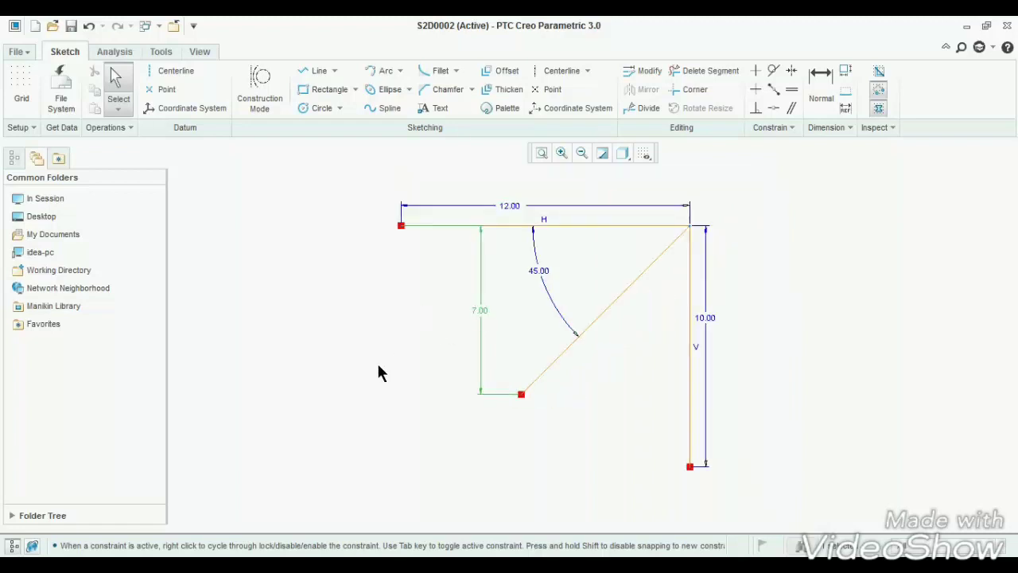
Delete all three lines from the sketch with Delete Segment
left_click(675, 71)
mouse_move(478, 248)
left_mouse_down()
mouse_move(523, 226)
mouse_move(707, 375)
left_mouse_up()
middle_click(366, 418)
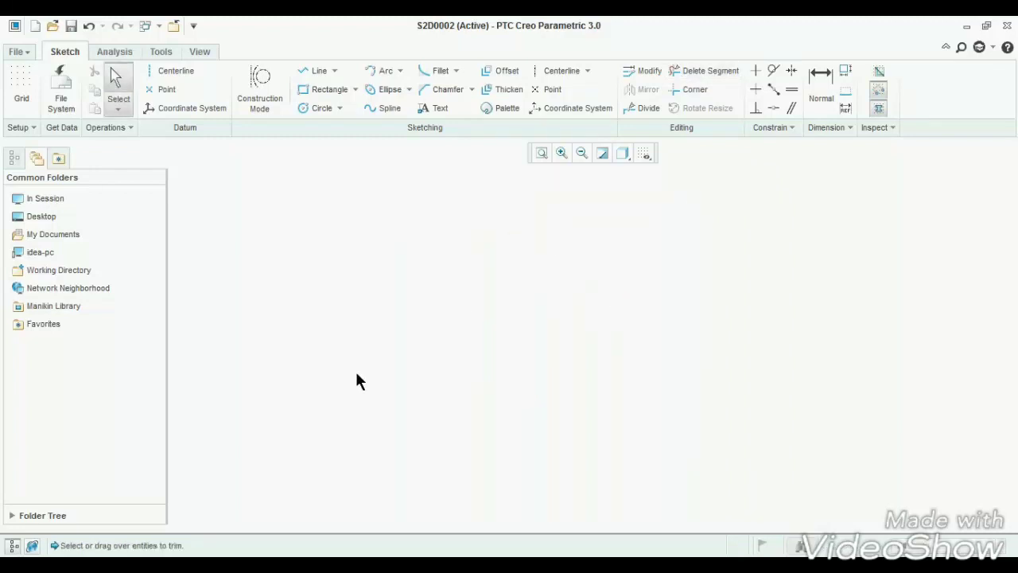
left_click(334, 73)
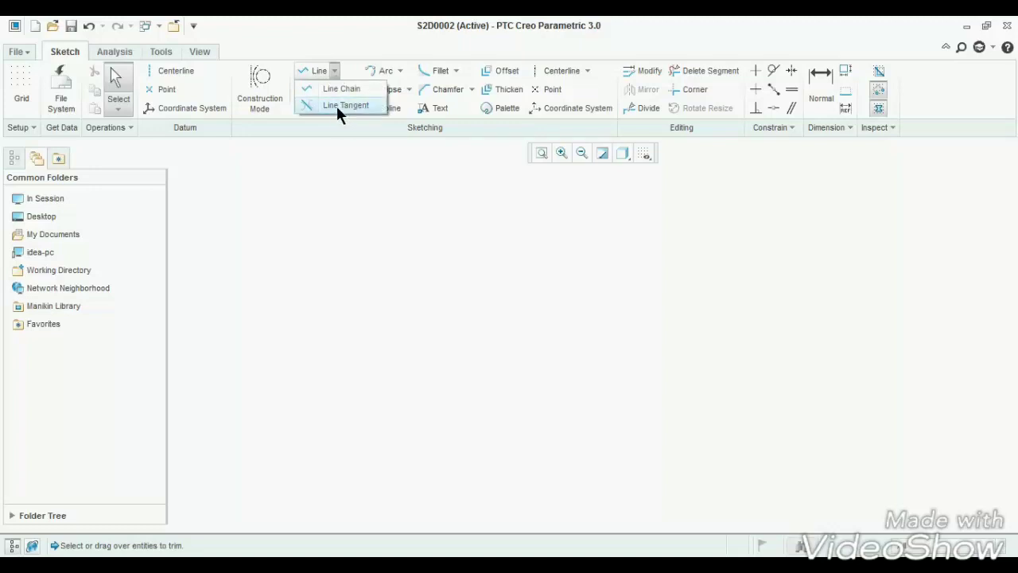
left_click(334, 74)
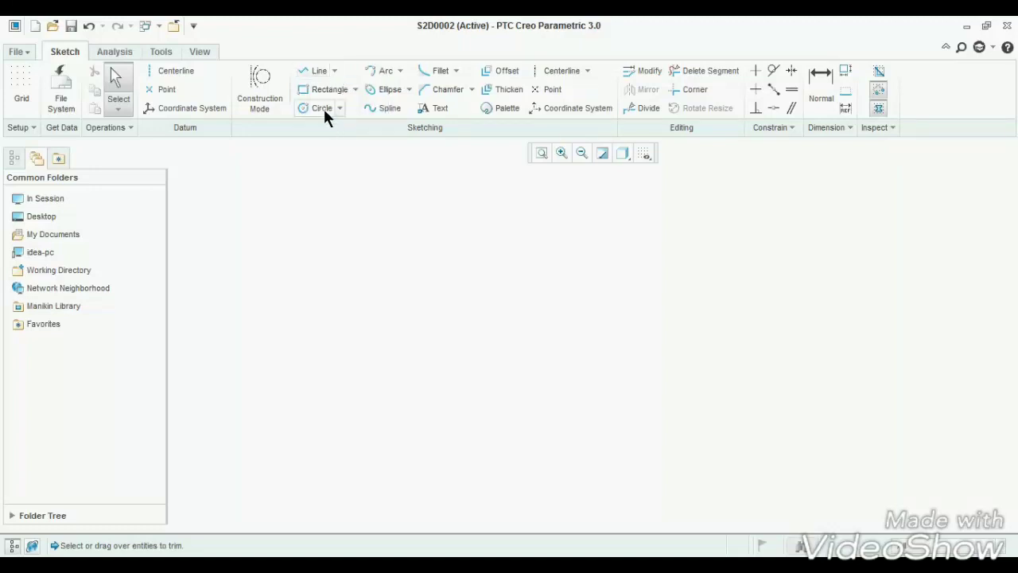
Draw two equal circles side by side, about 5.1 in diameter, with horizontally aligned centres about 11.8 apart
left_click(321, 108)
left_click(420, 344)
left_click(443, 407)
left_click(702, 343)
left_click(722, 408)
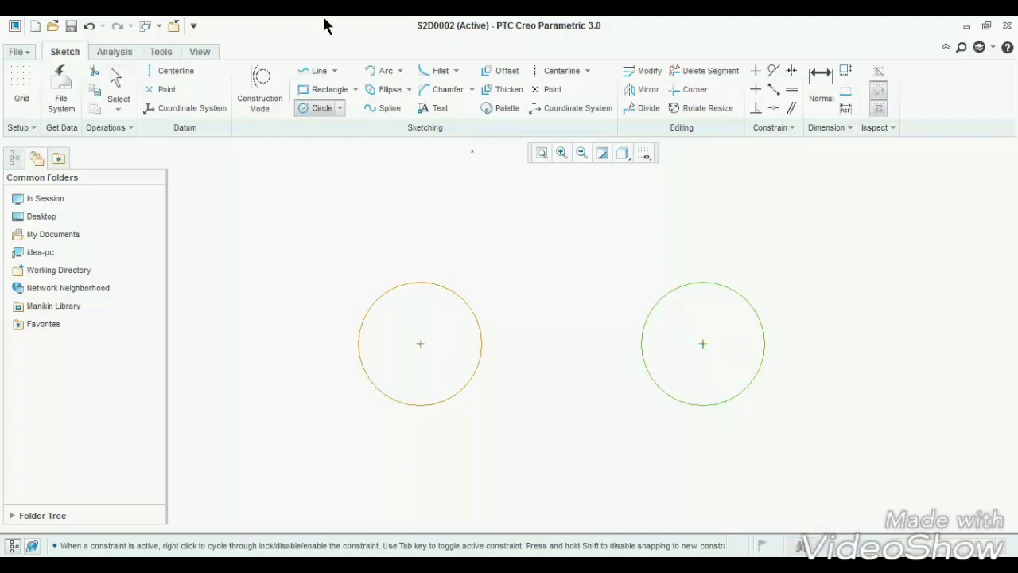
Connect the two circles with Line Tangent lines along their lower and upper sides
left_click(335, 71)
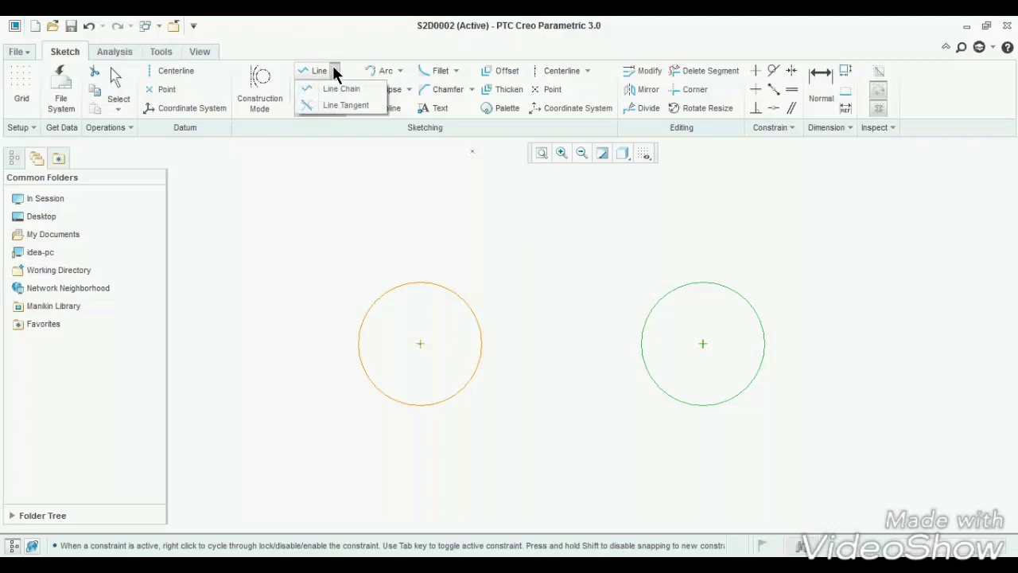
left_click(342, 106)
left_click(433, 285)
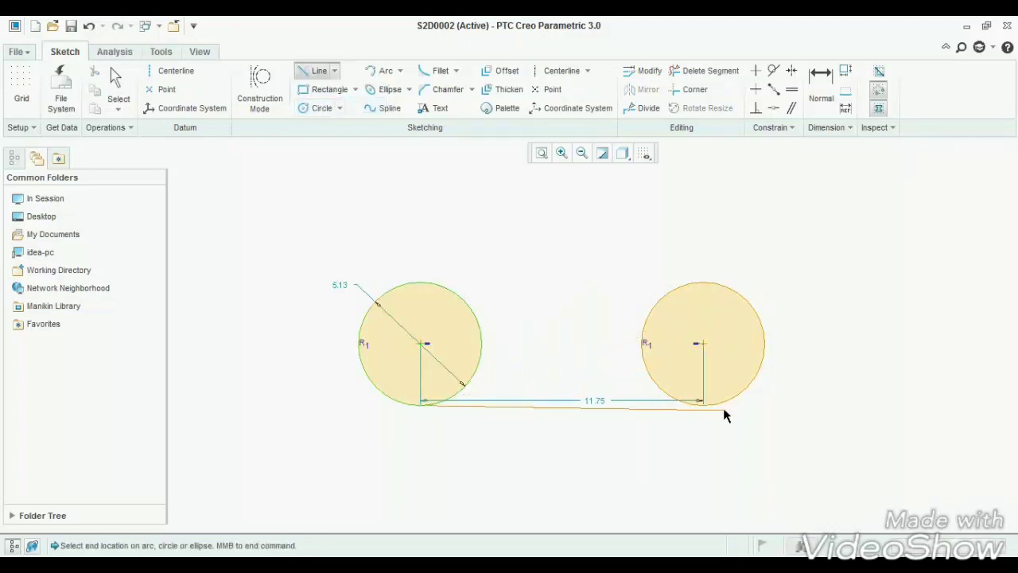
left_click(707, 408)
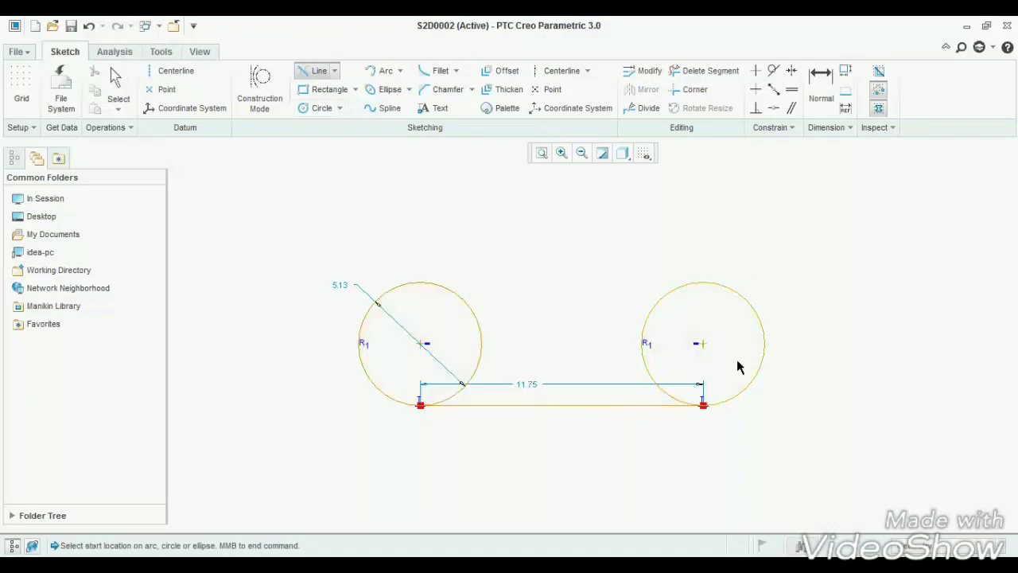
left_click(705, 282)
left_click(431, 285)
middle_click(497, 216)
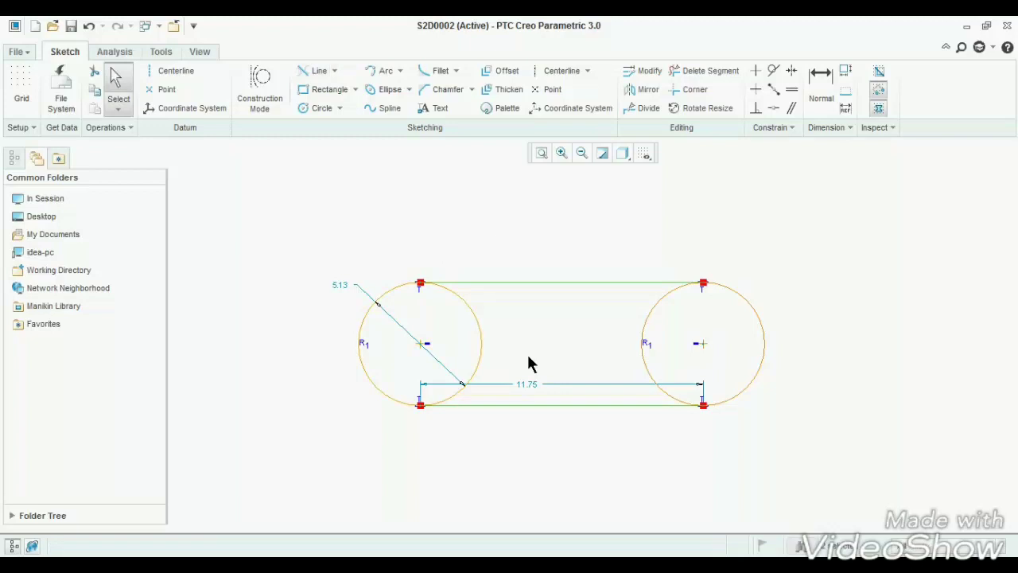
Inspect the tangent point on the left circle, and delete both circles and their tangent lines
scroll(438, 304, "up", 4)
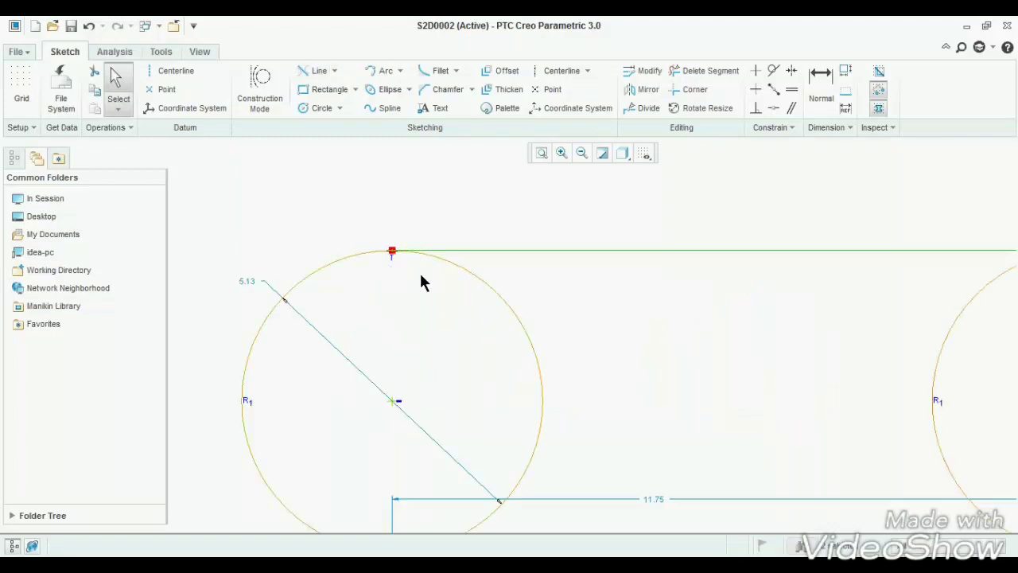
scroll(420, 286, "down", 4)
left_click_drag(247, 231, 782, 442)
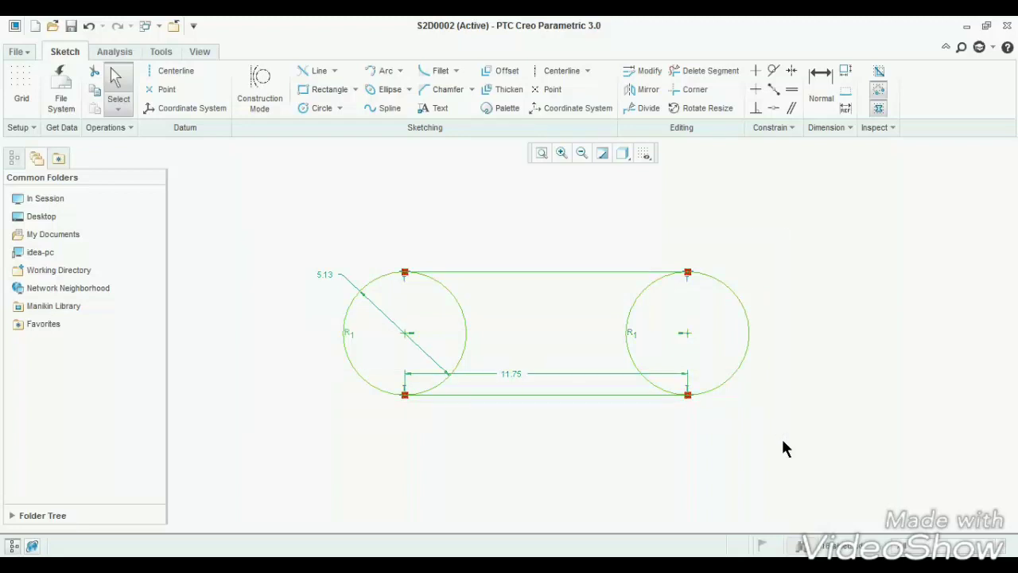
key("Delete")
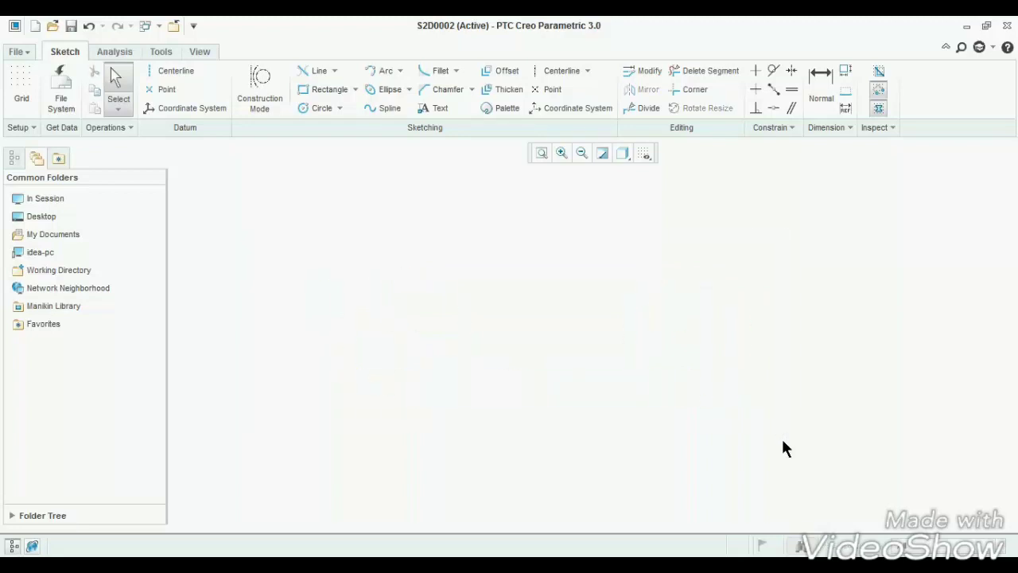
Draw a corner rectangle about 14.1 wide and 6.3 high, and undo it
left_click(355, 89)
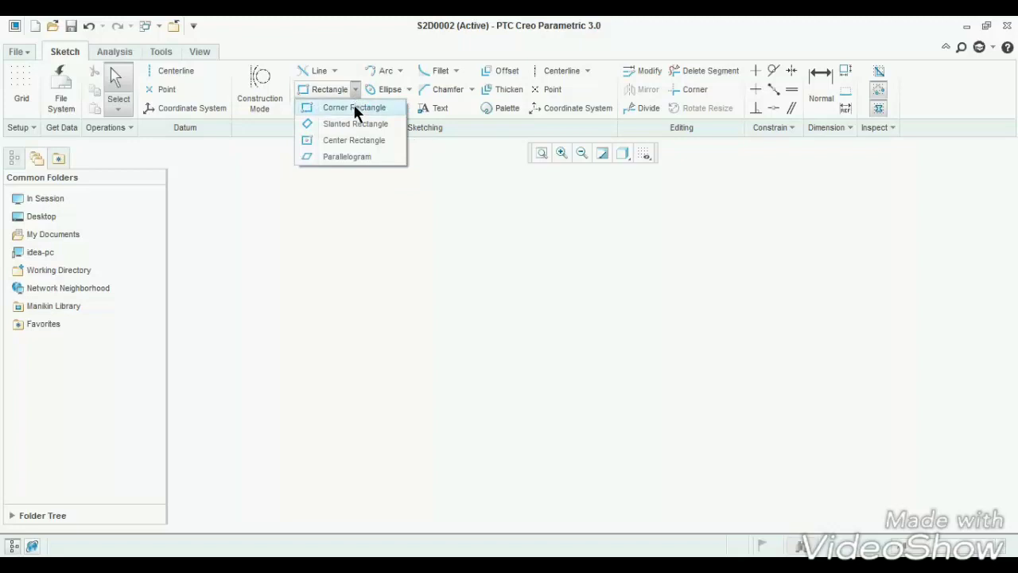
left_click(339, 124)
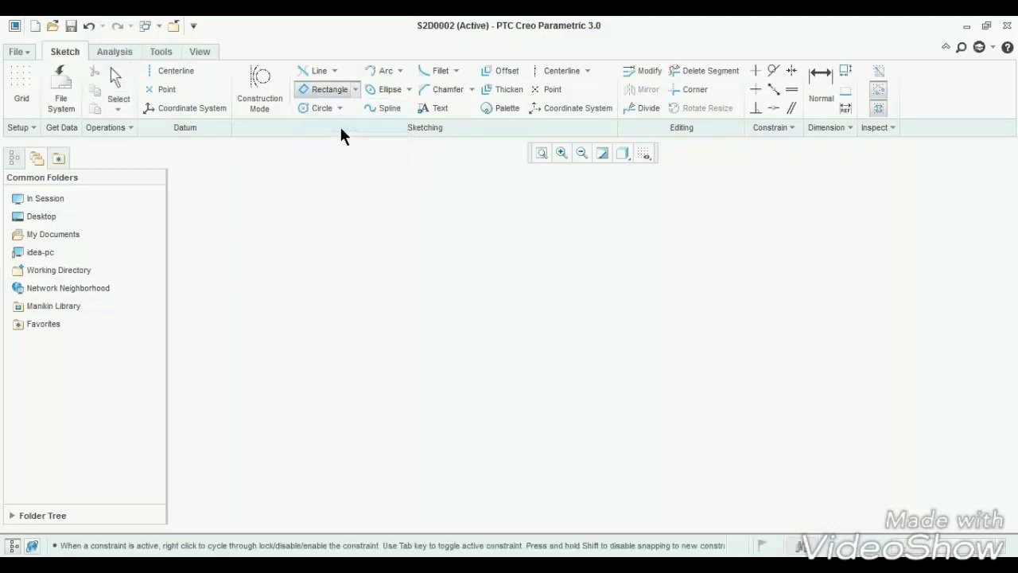
left_click(355, 90)
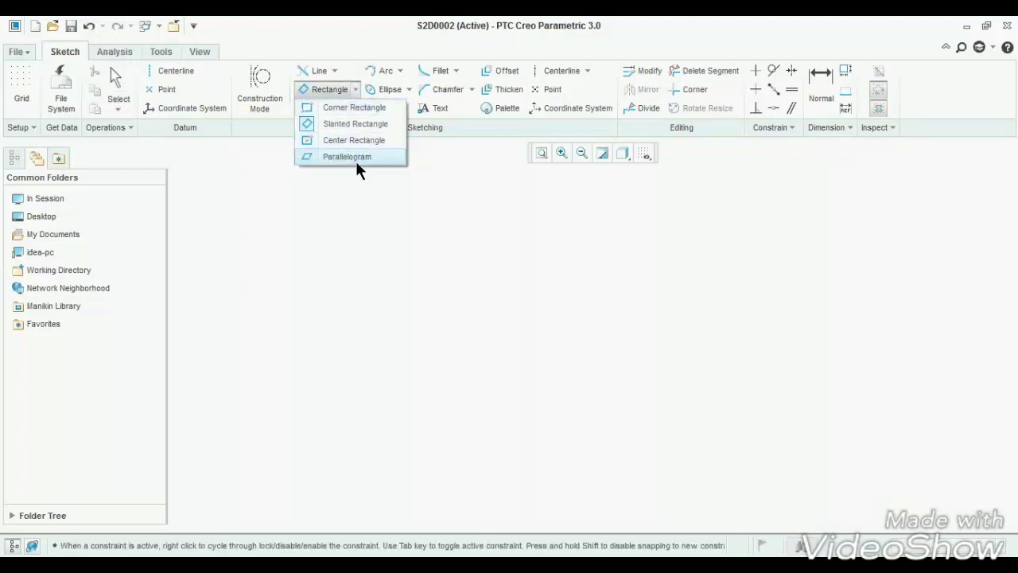
left_click(361, 107)
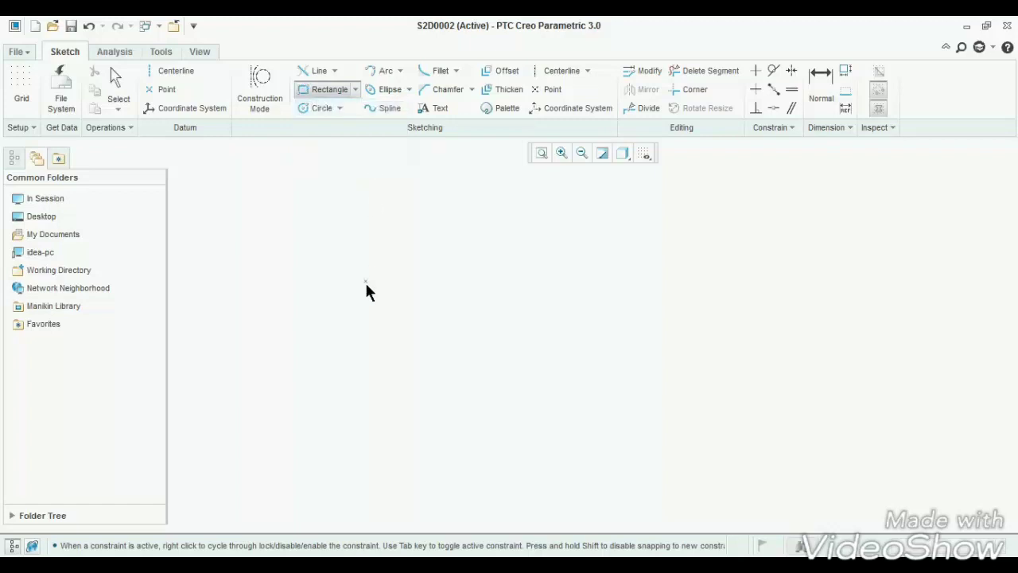
left_click(378, 247)
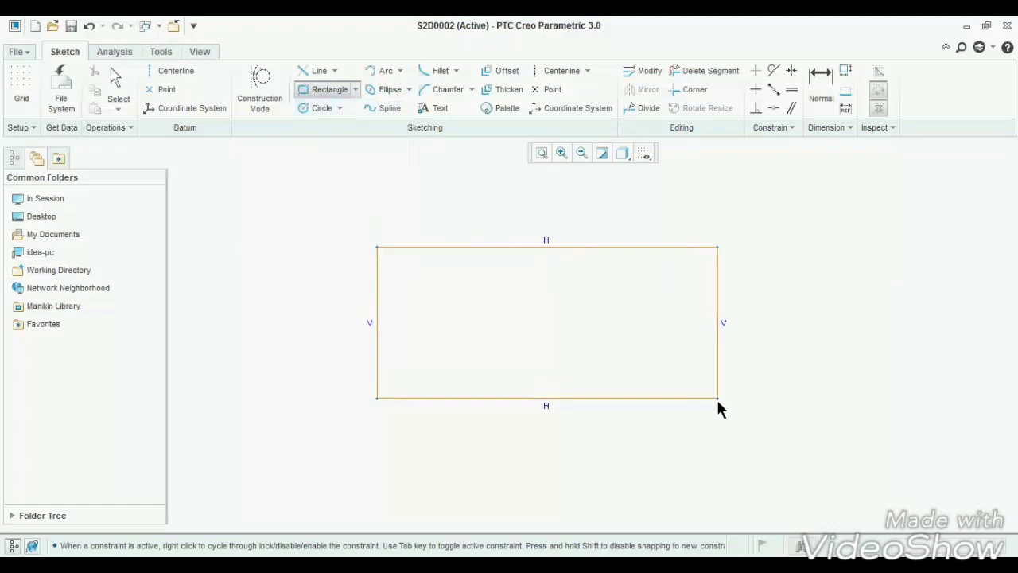
middle_click(638, 435)
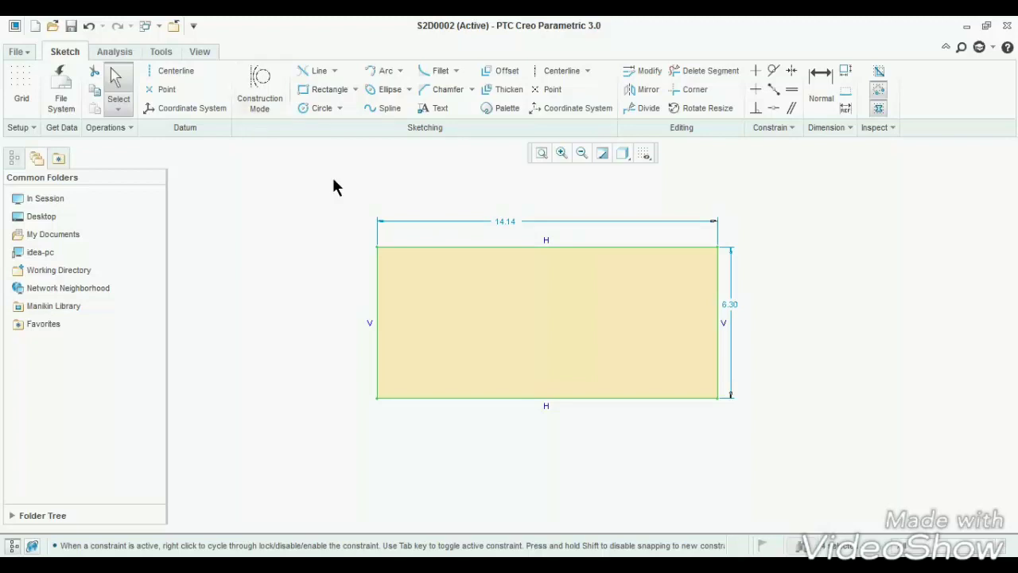
key("ctrl+z")
Draw a square with the Corner Rectangle tool using equal-length sides, and set its side length to 6
left_click(329, 89)
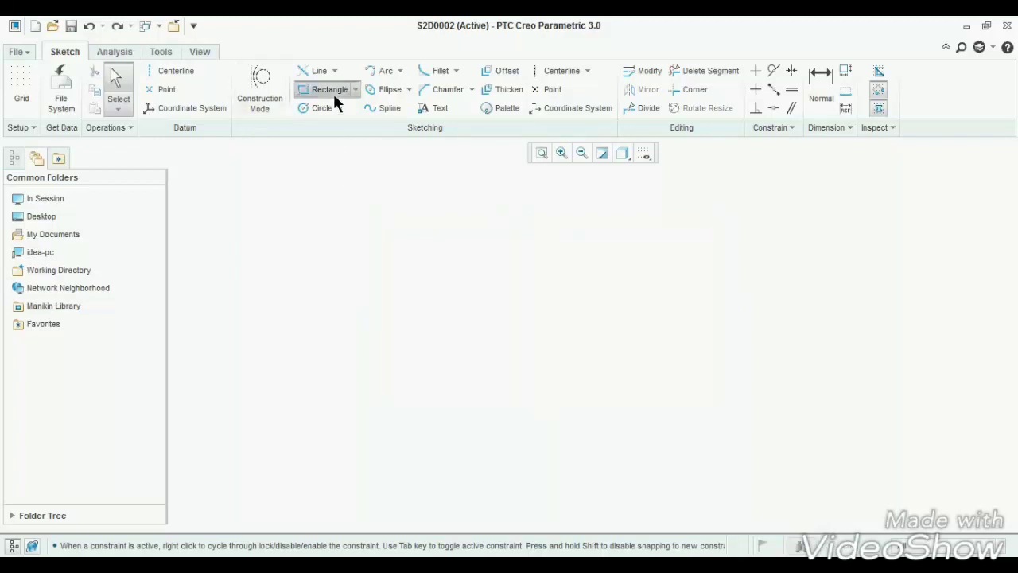
left_click(364, 246)
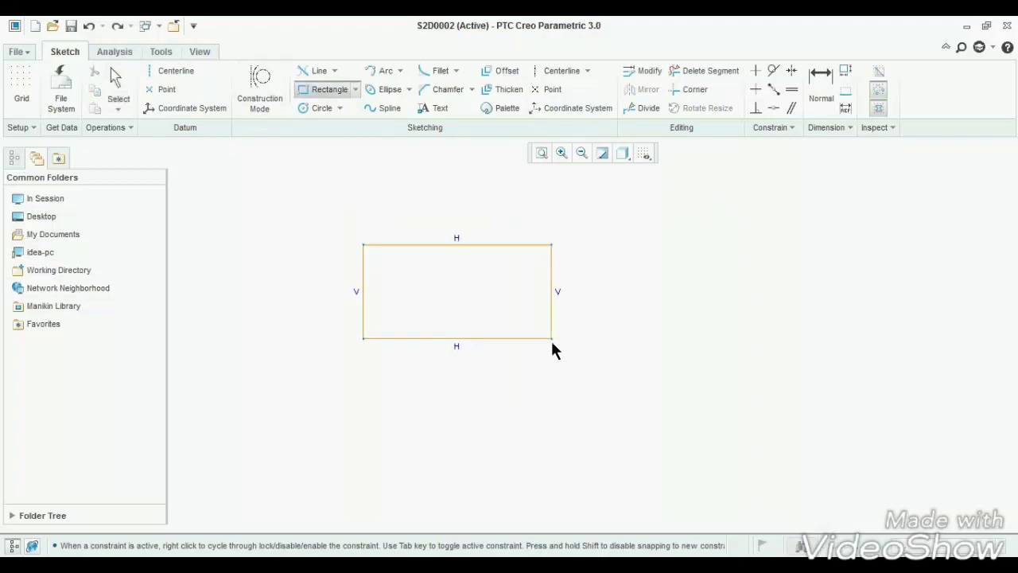
left_click(486, 367)
middle_click(501, 388)
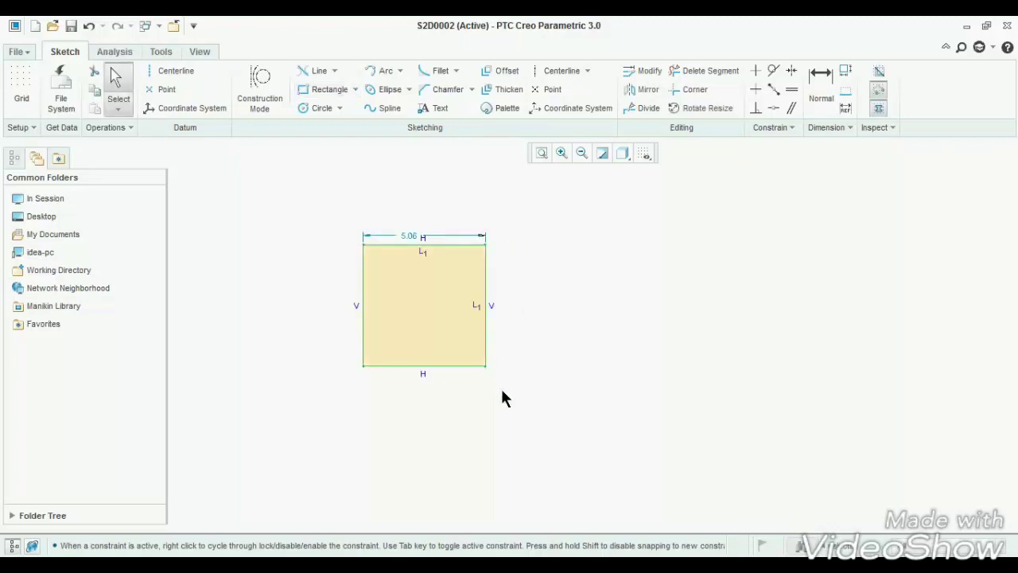
double_click(412, 237)
type("6")
key("Return")
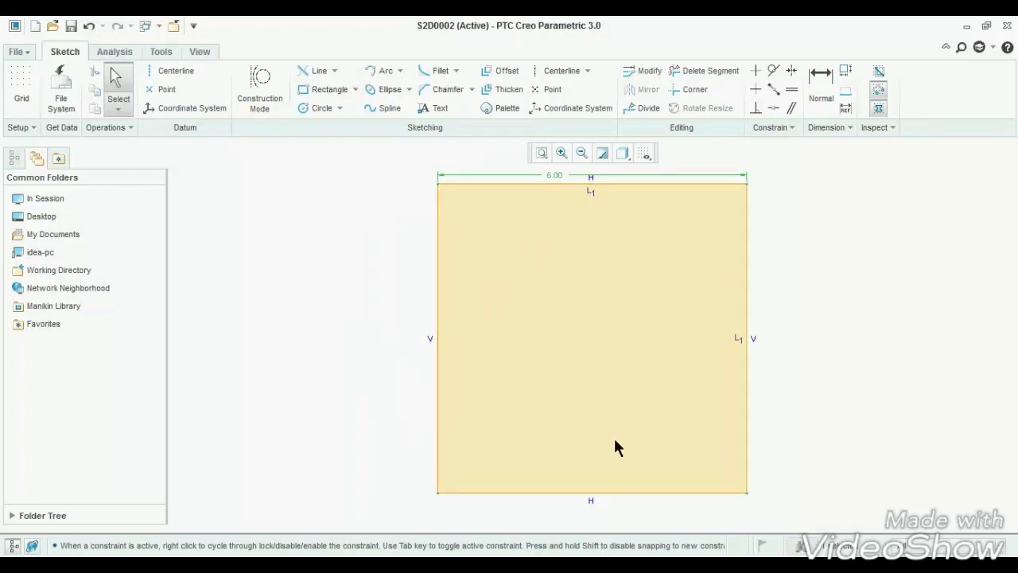
Undo the side-length change and the square itself
scroll(496, 391, "up", 2)
key("ctrl+z")
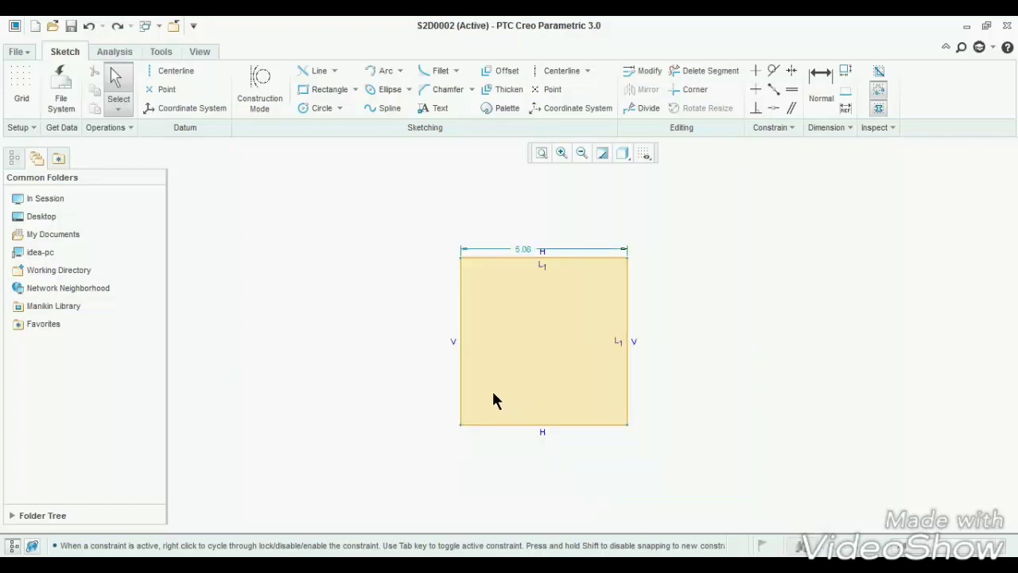
key("ctrl+z")
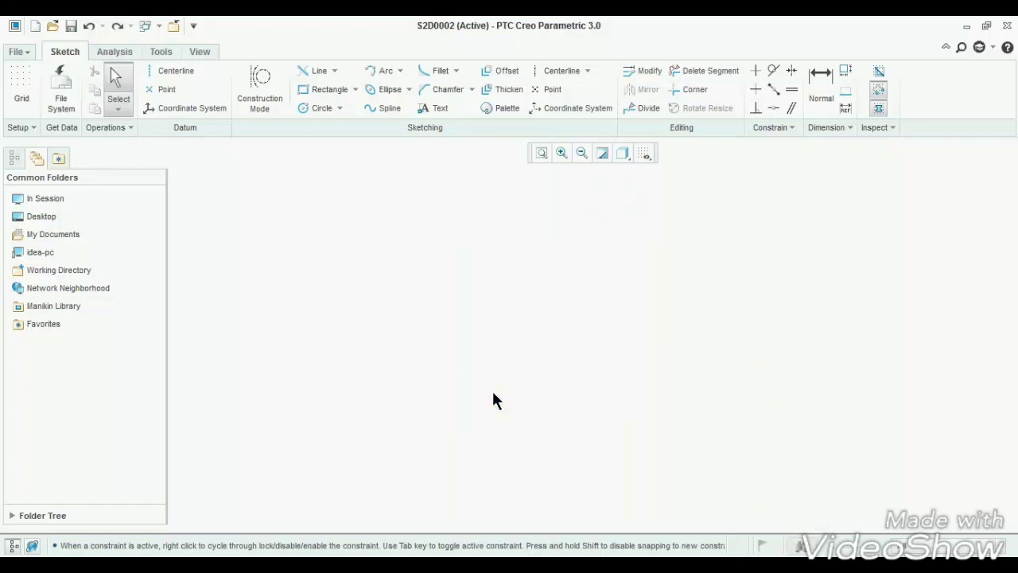
Draw a slanted rectangle about 11.5 by 4.2, sloping down to the right, and undo it
left_click(356, 89)
left_click(359, 128)
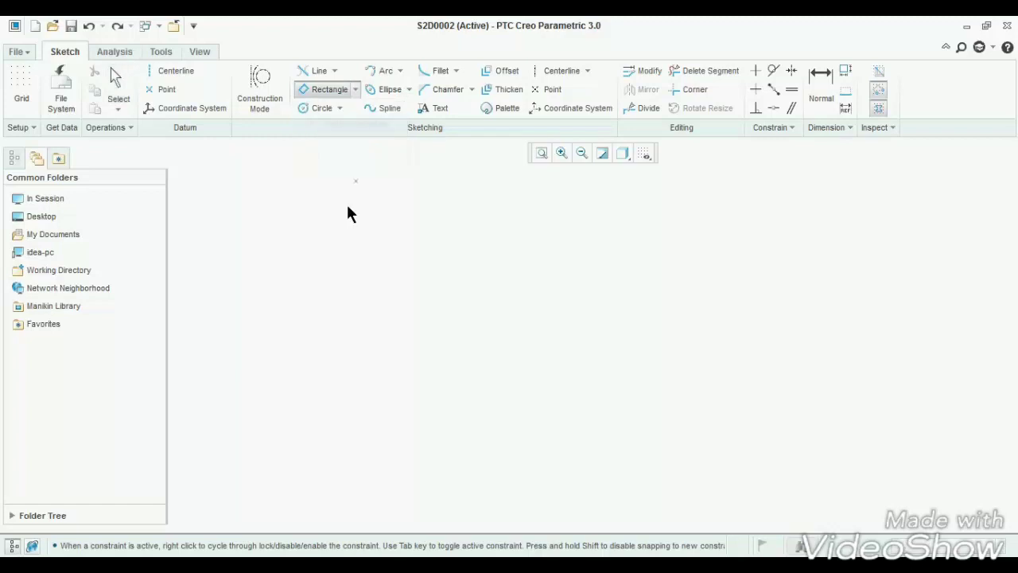
left_click(414, 248)
left_click(377, 327)
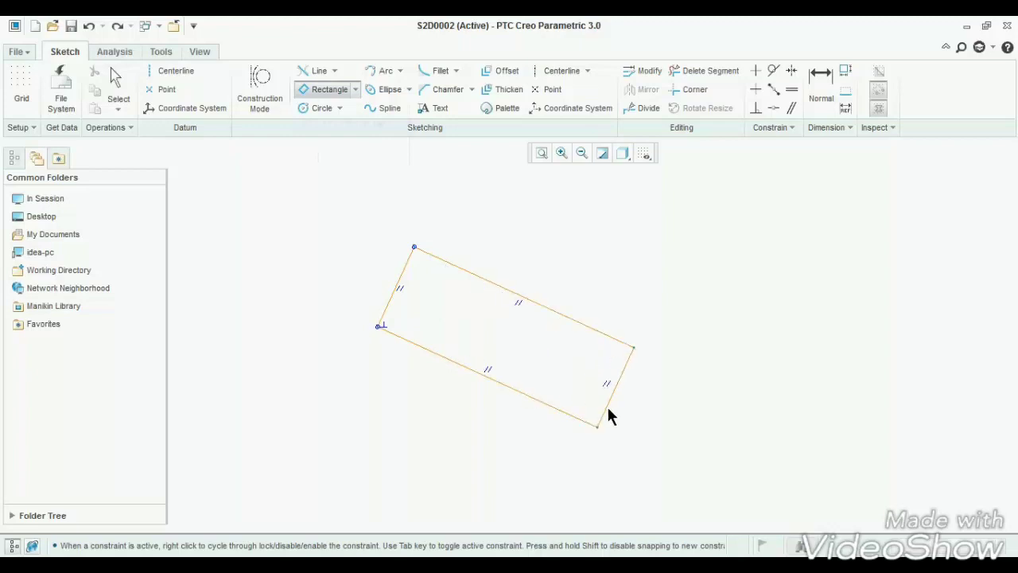
left_click(608, 409)
middle_click(638, 398)
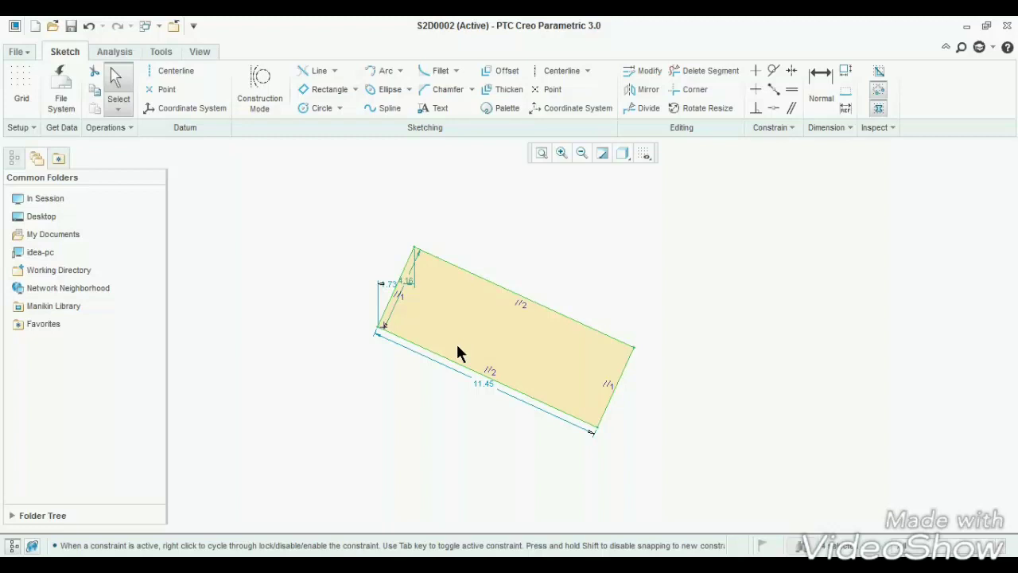
key("ctrl+z")
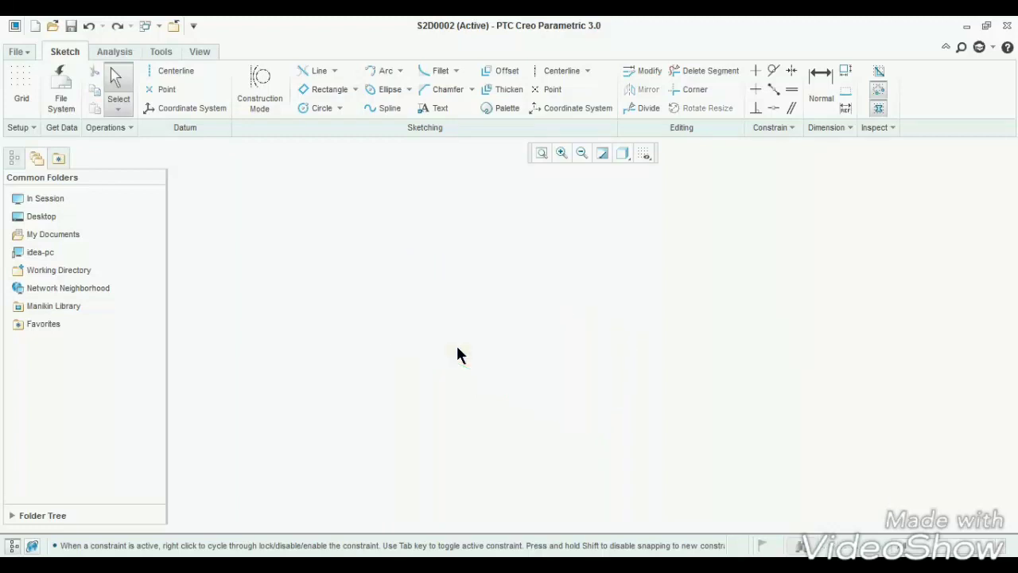
Draw a center rectangle about 17.3 wide and 6.6 high in the middle of the sketch
left_click(355, 90)
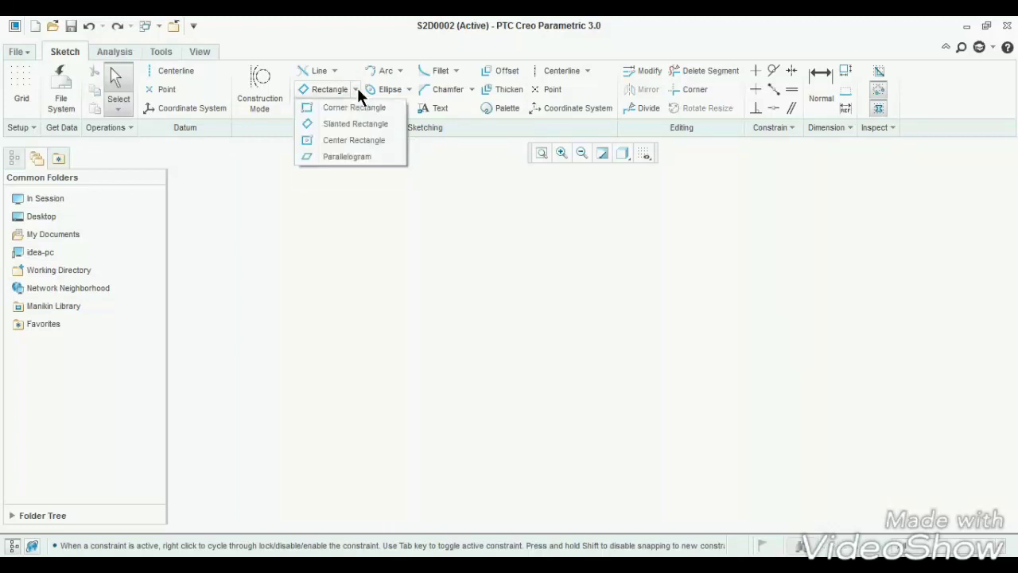
left_click(355, 140)
left_click(522, 330)
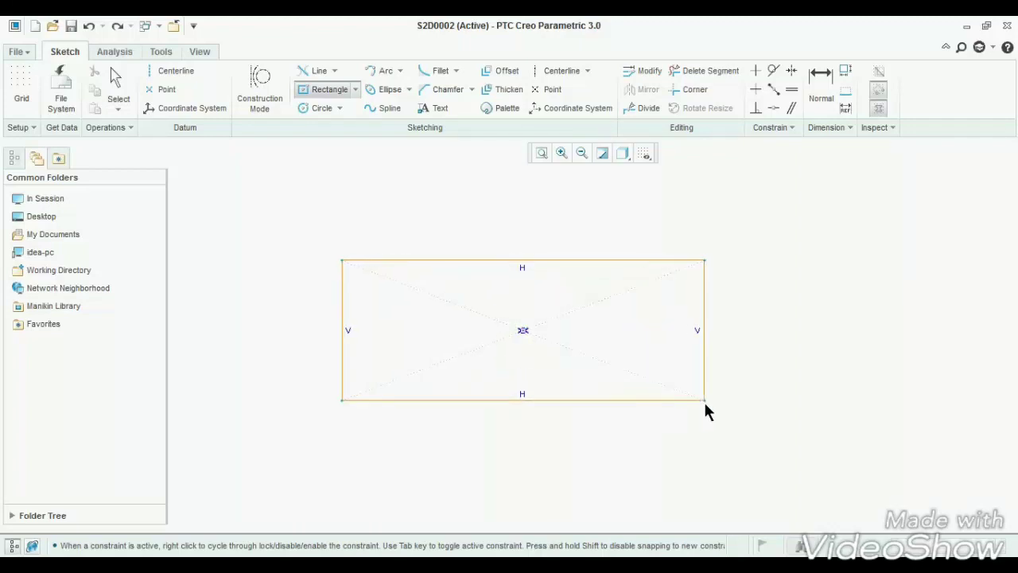
left_click(705, 399)
middle_click(767, 378)
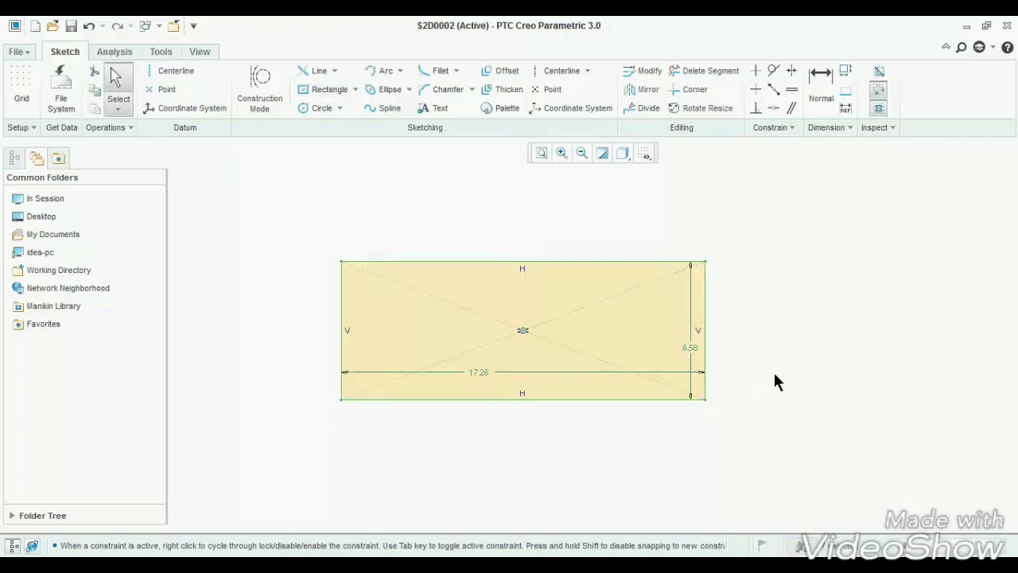
Set the center rectangle's height to 7 and its width to 9
type("7")
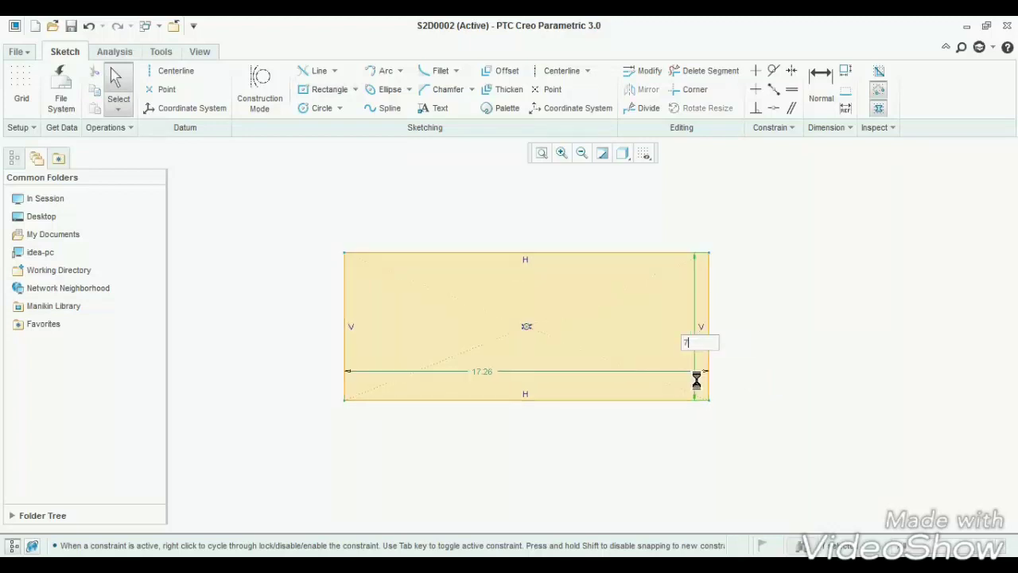
key("Return")
double_click(552, 383)
type("9")
key("Return")
Undo both dimension changes and the center rectangle itself
key("ctrl+z")
key("ctrl+z")
key("ctrl+z")
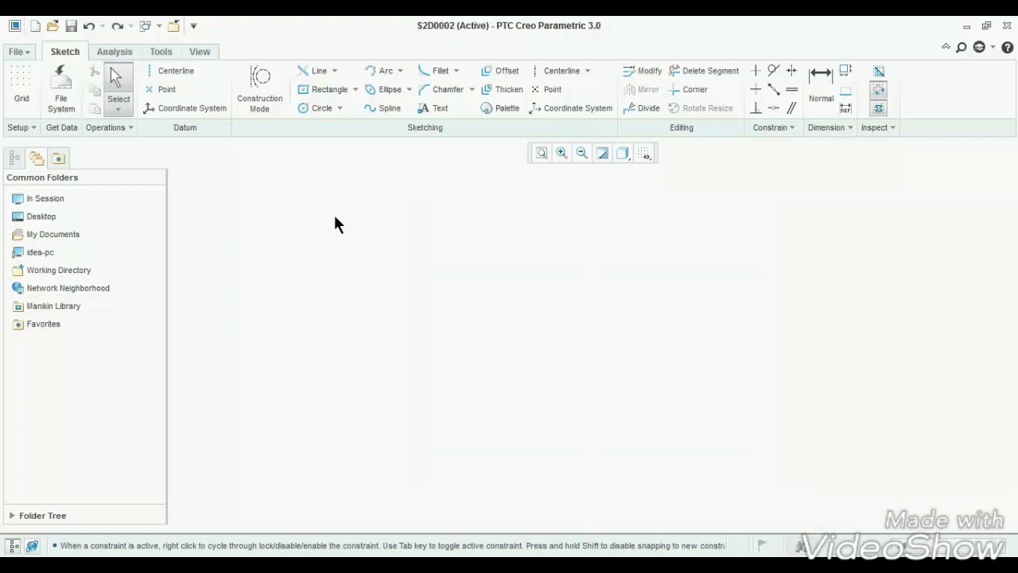
Draw a square about 2.3 per side with the Center Rectangle tool, using perpendicular diagonals, and undo it
left_click(320, 93)
left_click(437, 311)
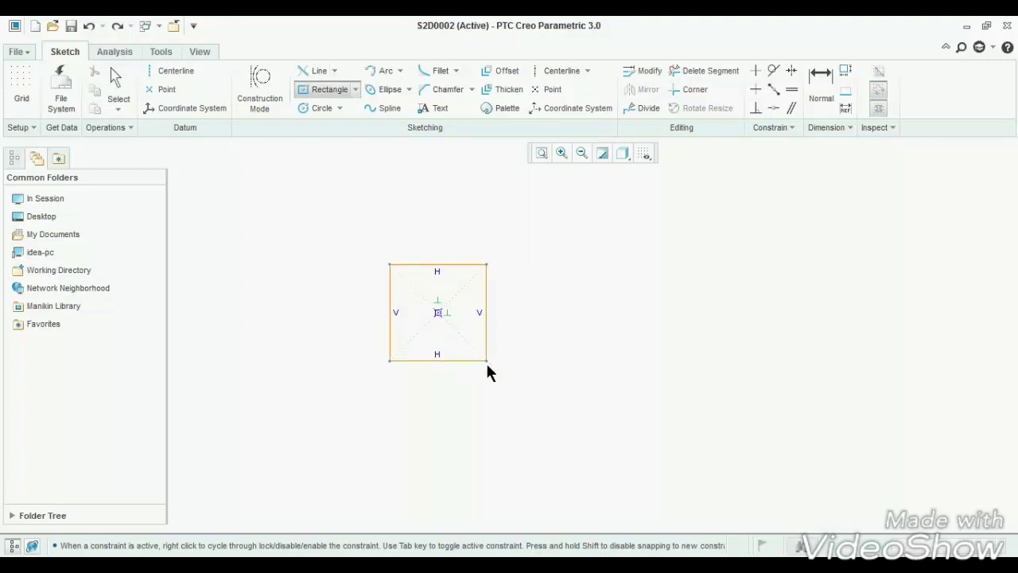
left_click(486, 363)
middle_click(489, 333)
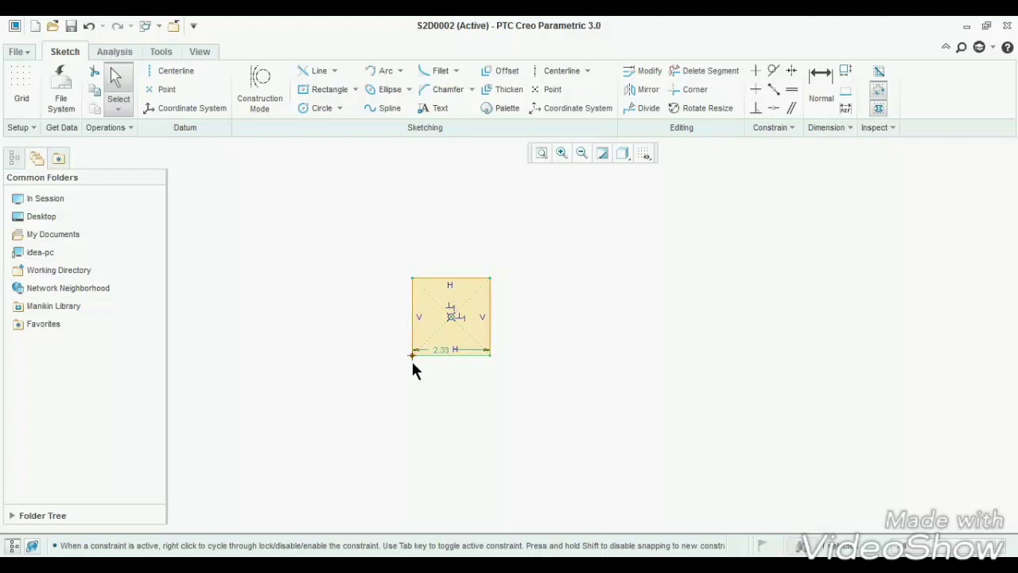
key("ctrl+z")
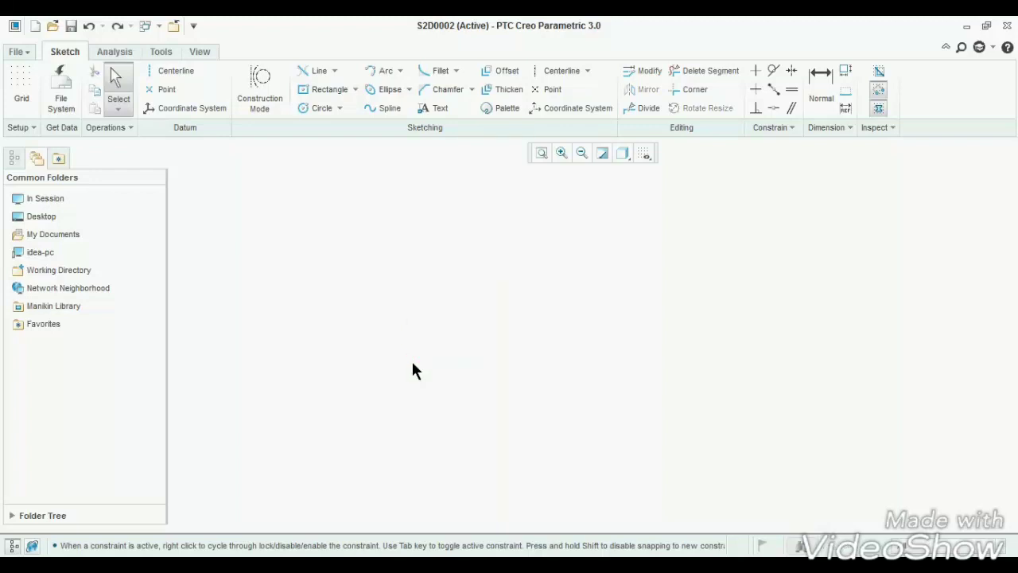
Draw a parallelogram with a steep side about 5.3 long and a lower-left angle of about 59.5 degrees
left_click(352, 90)
left_click(350, 157)
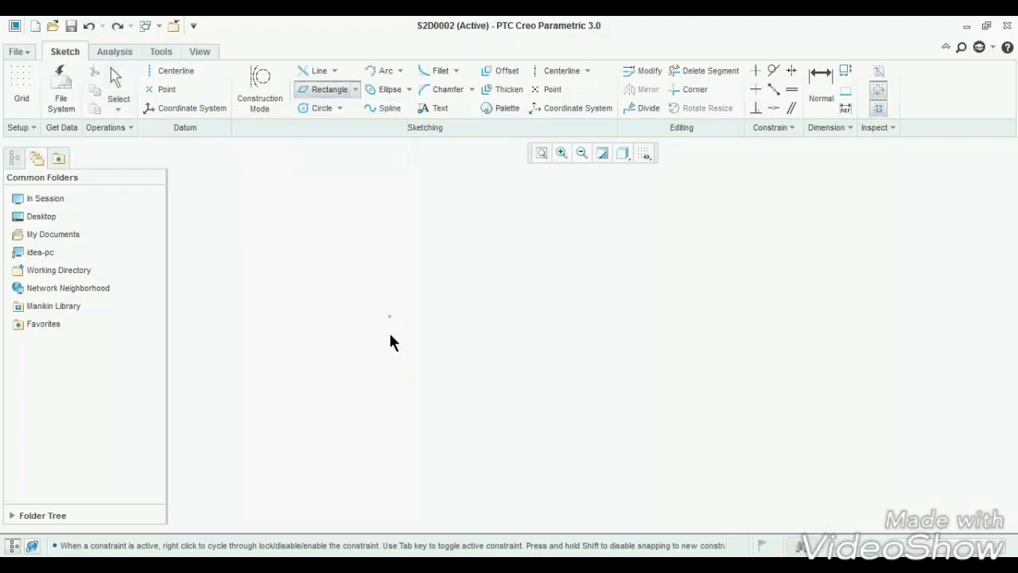
left_click(426, 243)
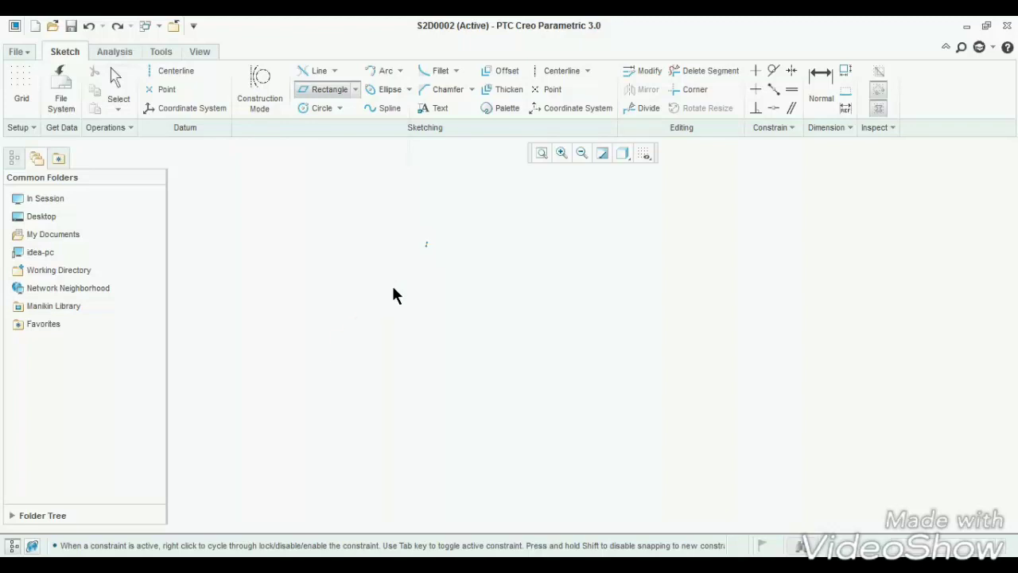
left_click(377, 412)
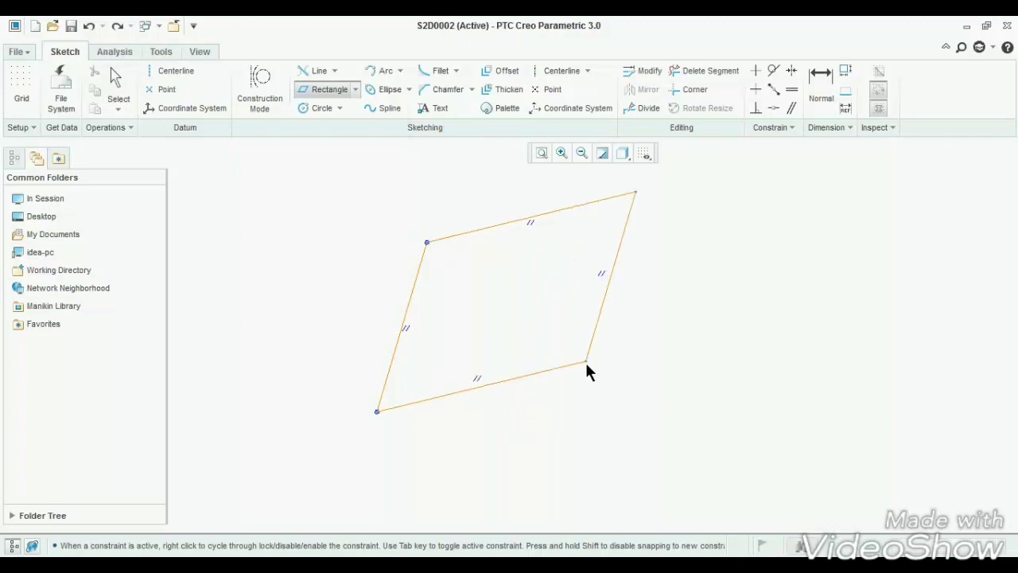
left_click(613, 355)
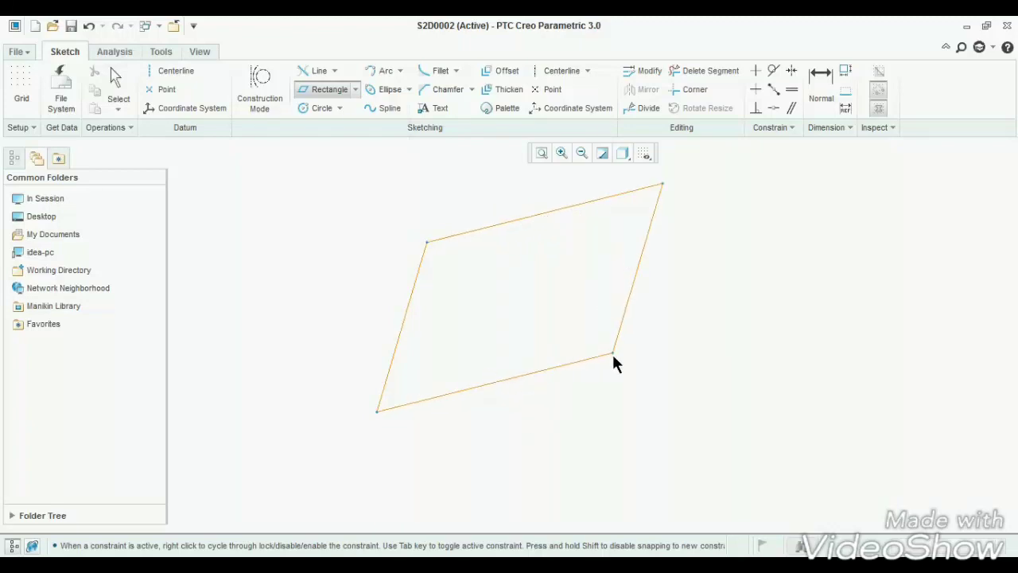
middle_click(626, 421)
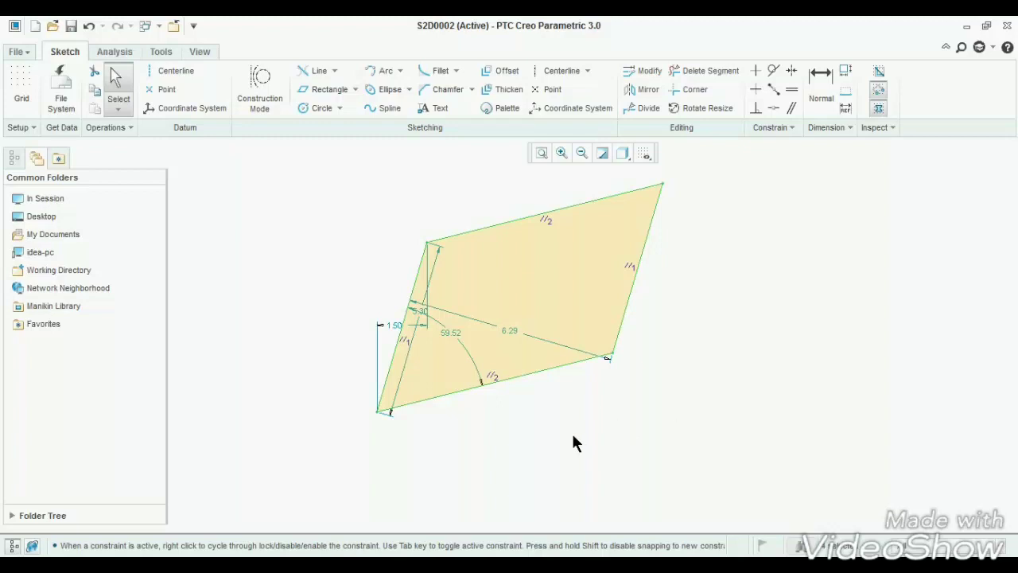
Undo the parallelogram and all earlier circles and tangent lines, leaving the sketch empty
key("Delete")
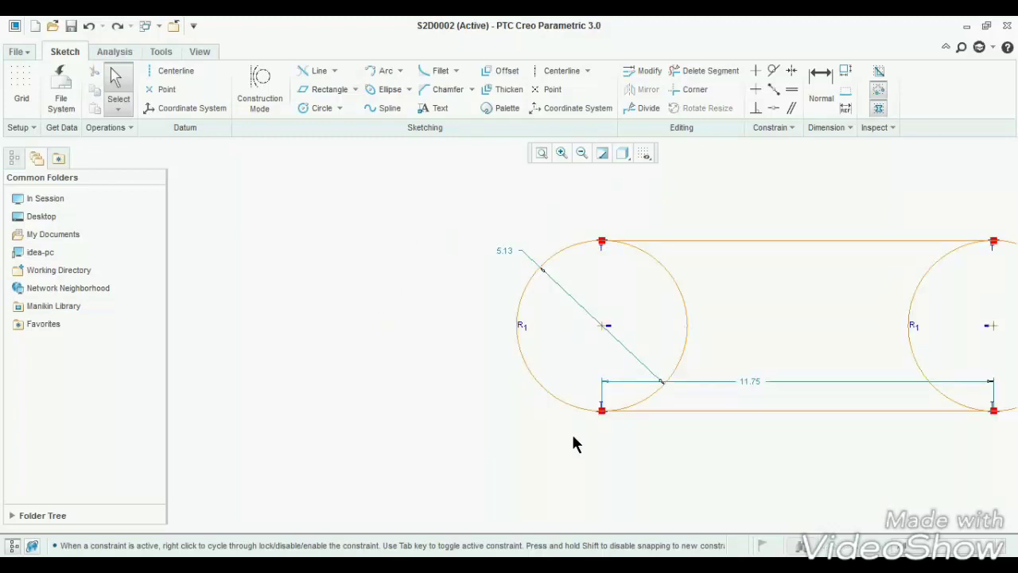
key("Delete")
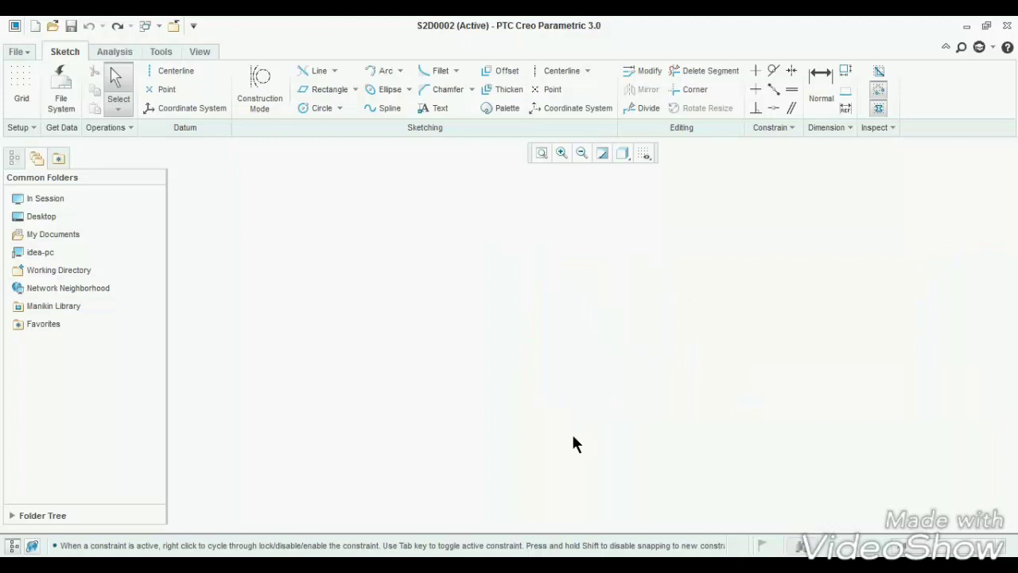
Draw a Center and Point circle in the middle of the sketch and set its diameter to 3
left_click(339, 107)
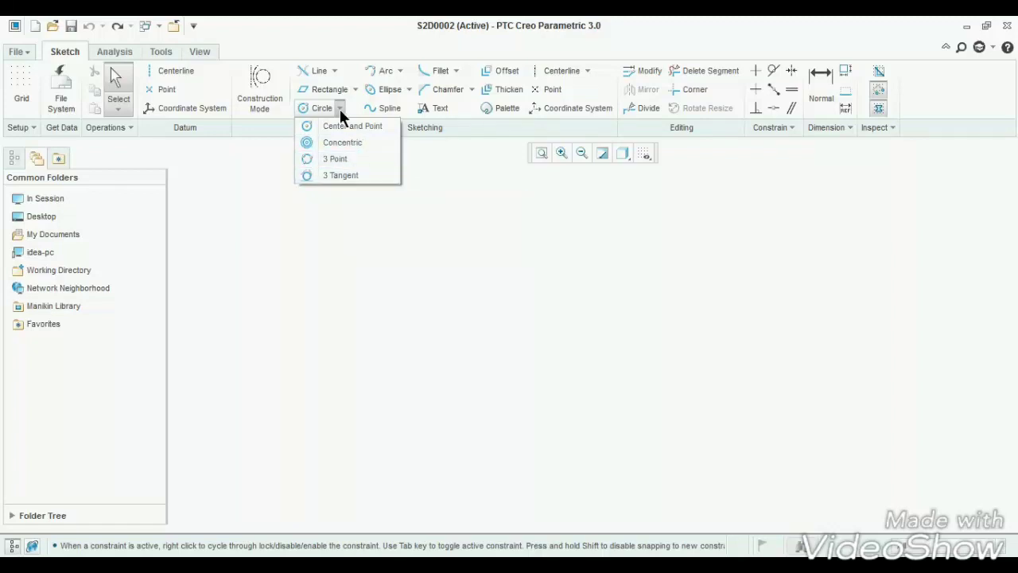
left_click(350, 126)
left_click(488, 328)
left_click(510, 389)
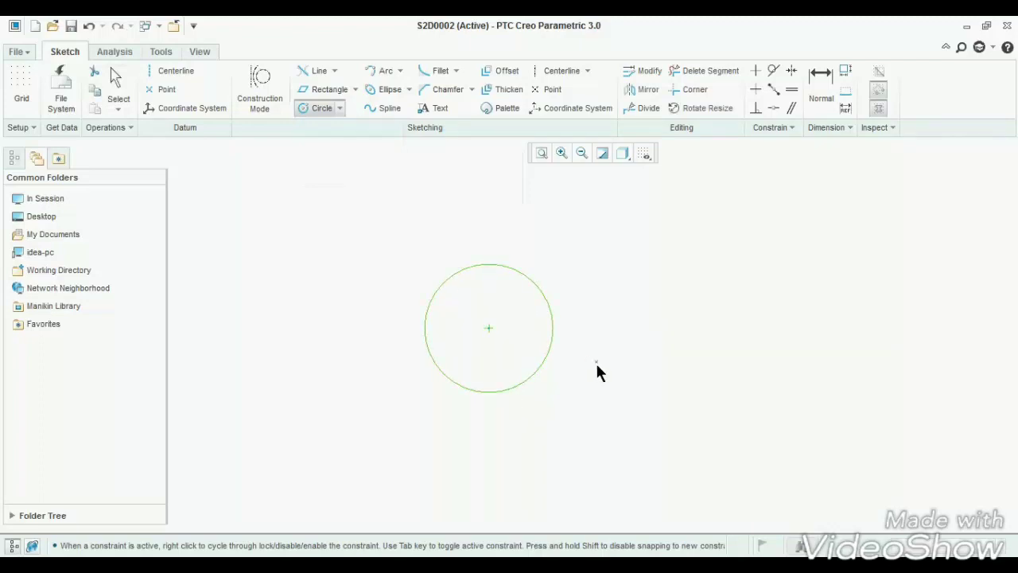
middle_click(597, 367)
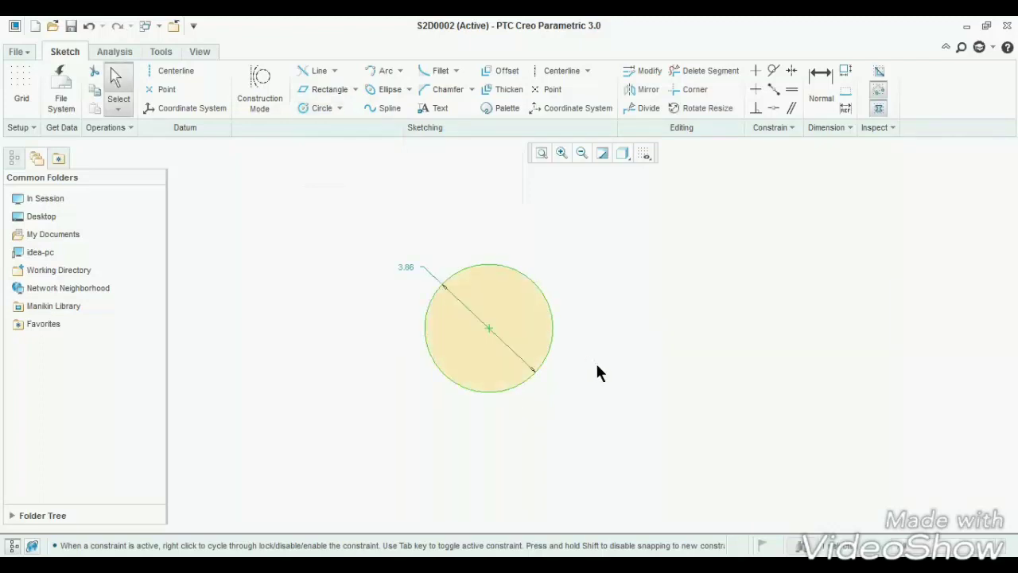
double_click(406, 270)
type("3")
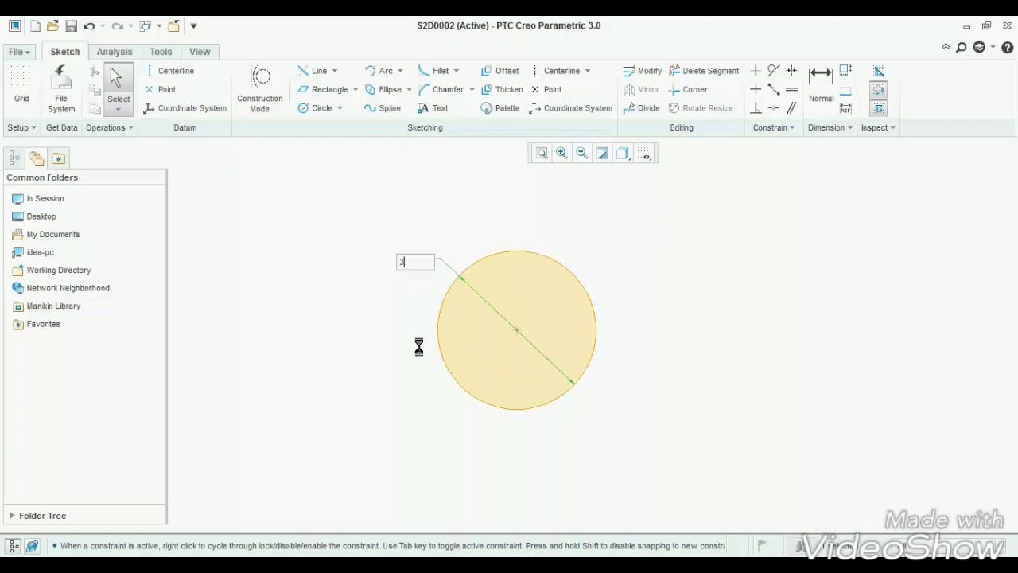
key("Return")
scroll(458, 319, "up", 3)
scroll(457, 320, "down", 6)
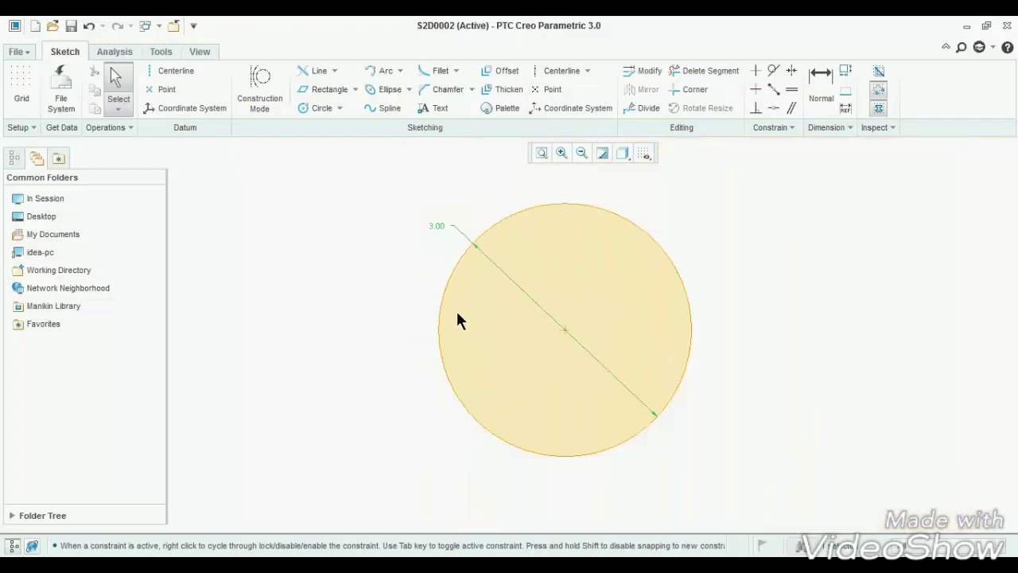
Add four concentric circles around the 3.00 circle, with diameters of about 4.4, 5.7, 7.3 and 8.9
left_click(339, 109)
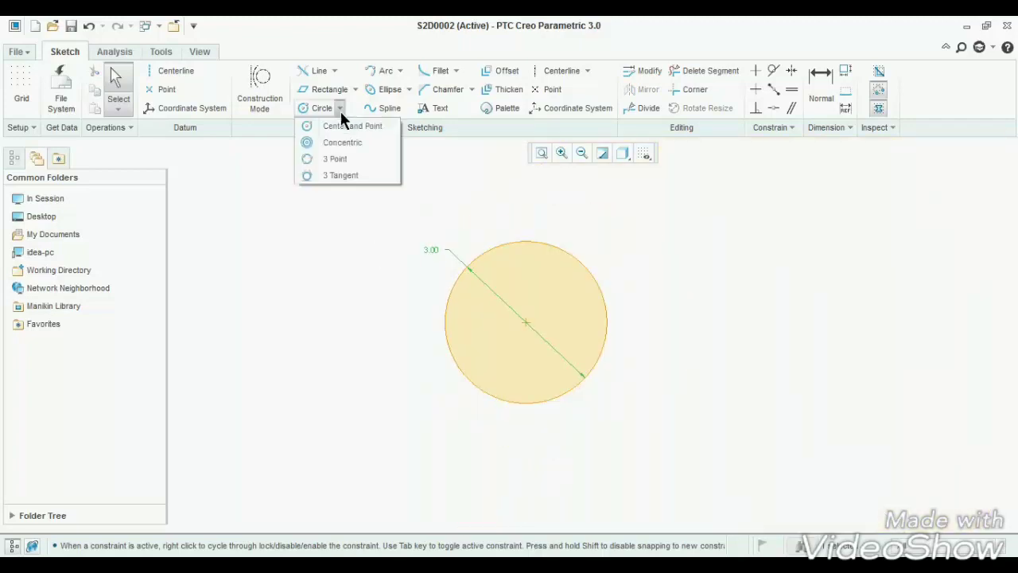
left_click(347, 146)
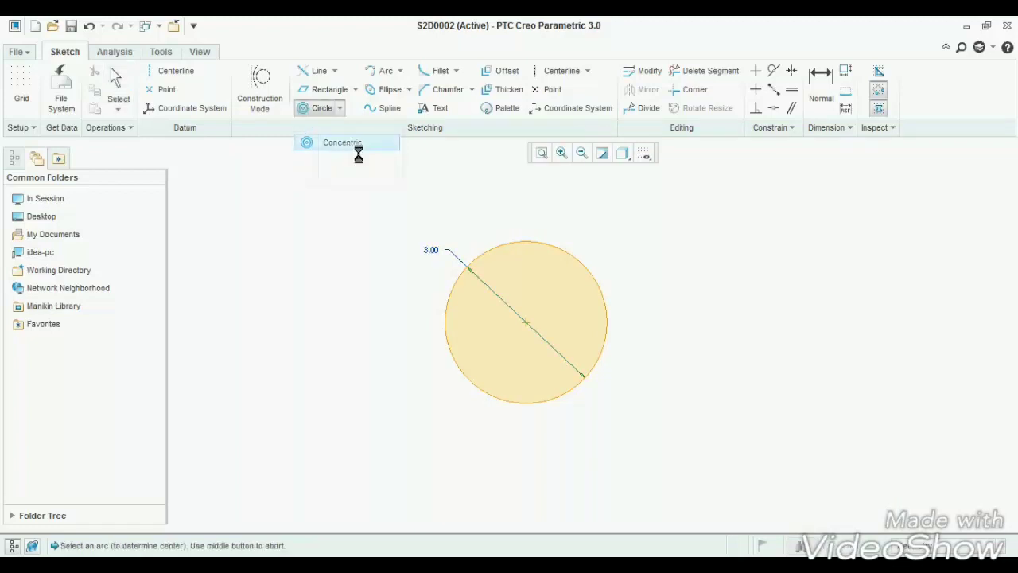
left_click(471, 258)
left_click(430, 257)
left_click(393, 249)
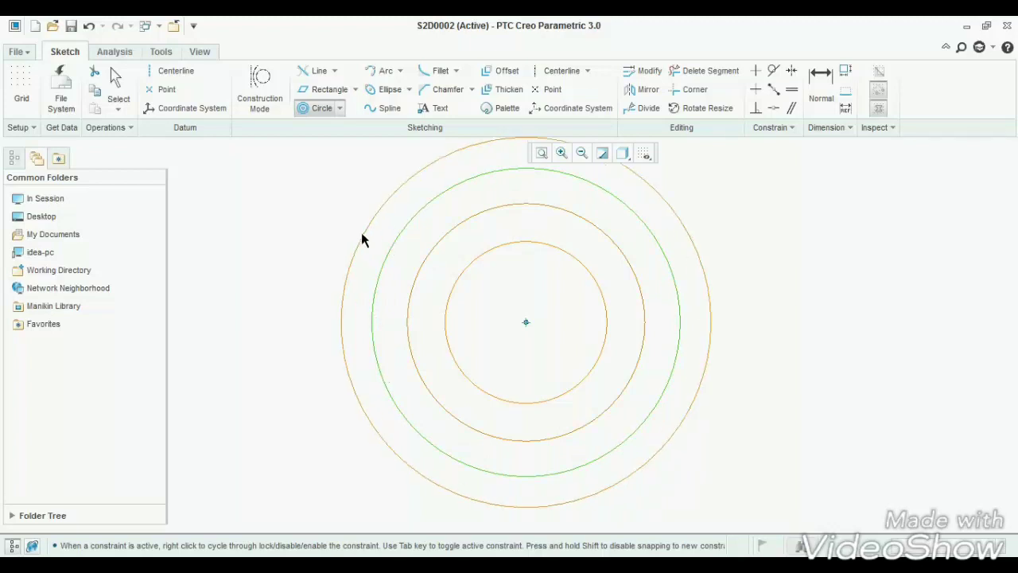
left_click(352, 231)
left_click(307, 228)
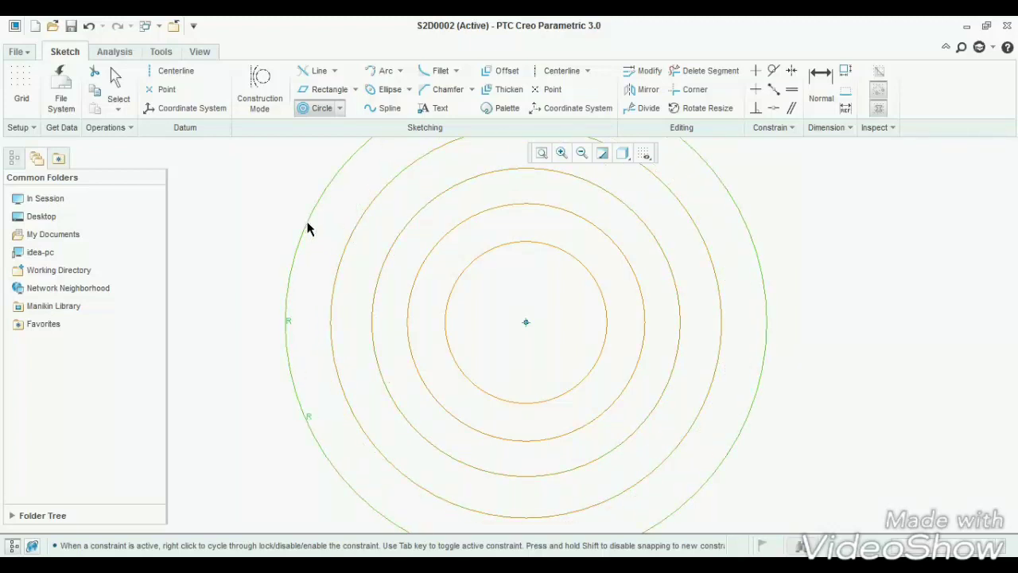
left_click(116, 79)
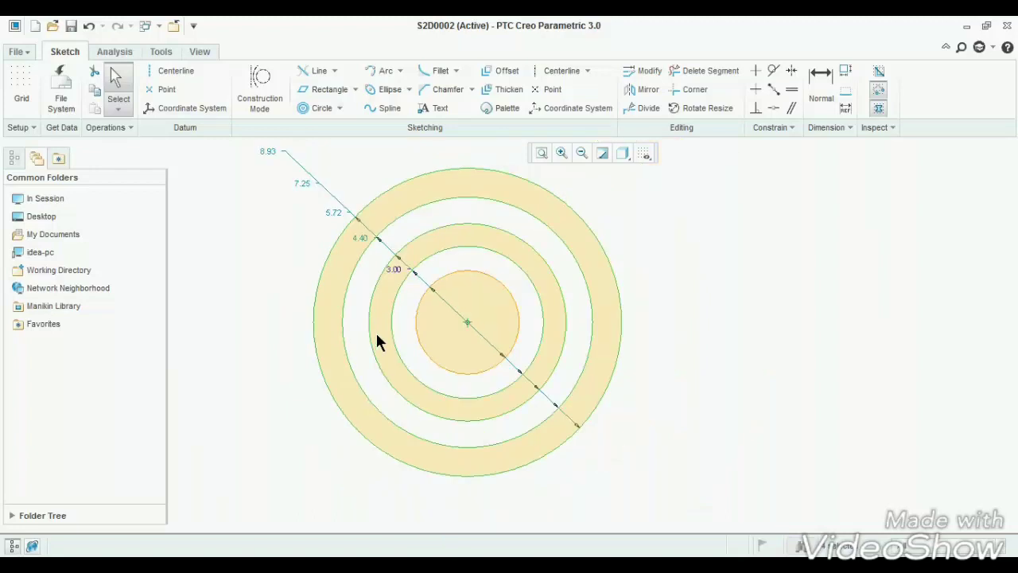
Undo all the concentric circles and the original center circle
key("ctrl+z")
key("ctrl+z")
key("ctrl+z")
key("ctrl+z")
key("ctrl+z")
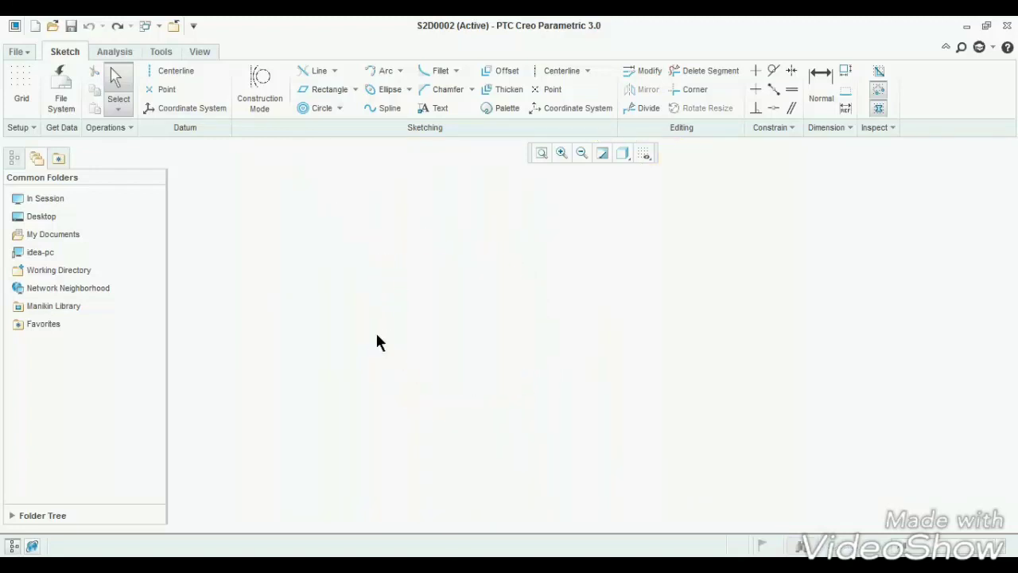
Draw a 3 Point circle about 6.8 in diameter and remove it
left_click(341, 108)
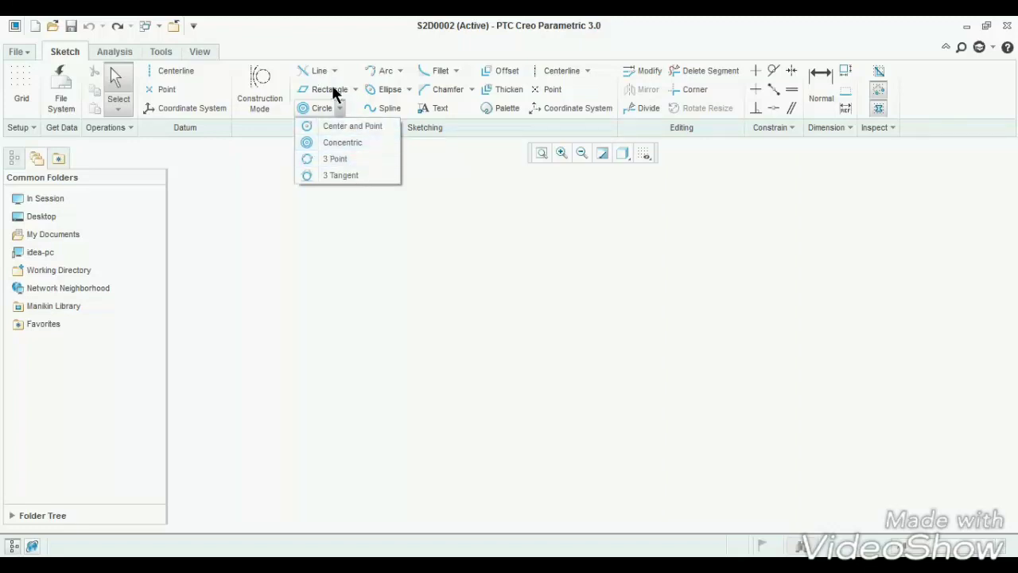
left_click(351, 159)
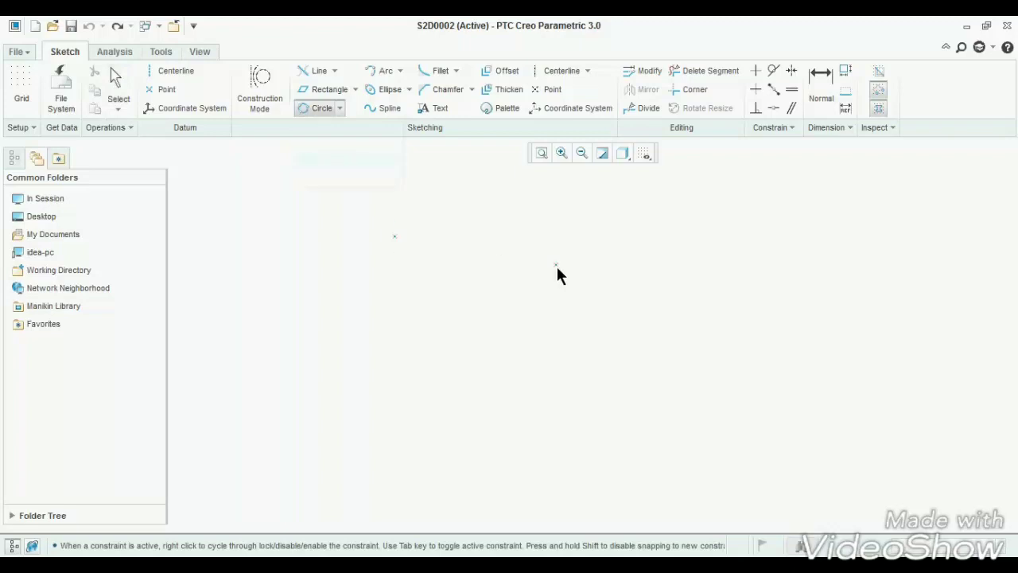
left_click(606, 253)
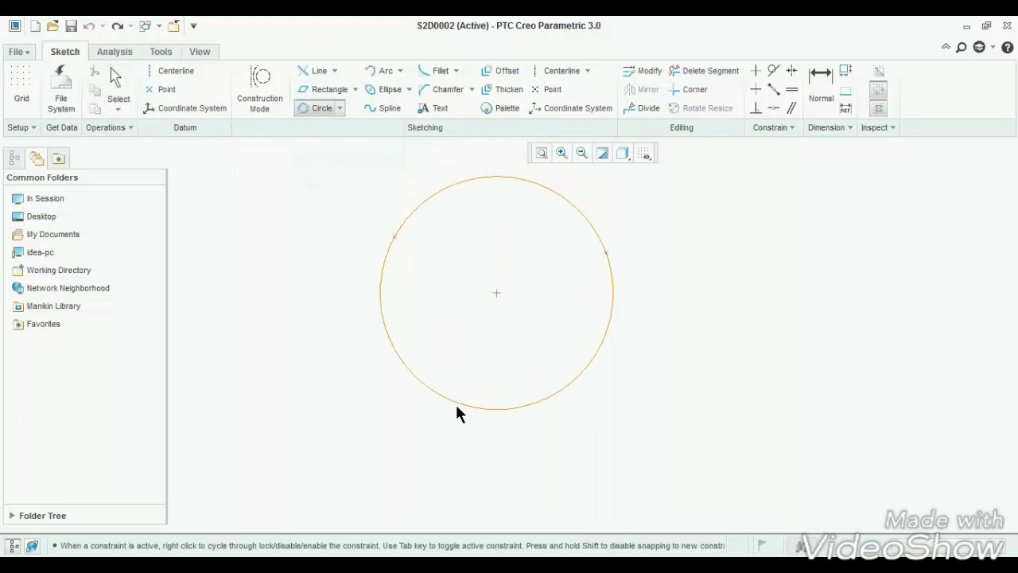
left_click(456, 406)
middle_click(471, 363)
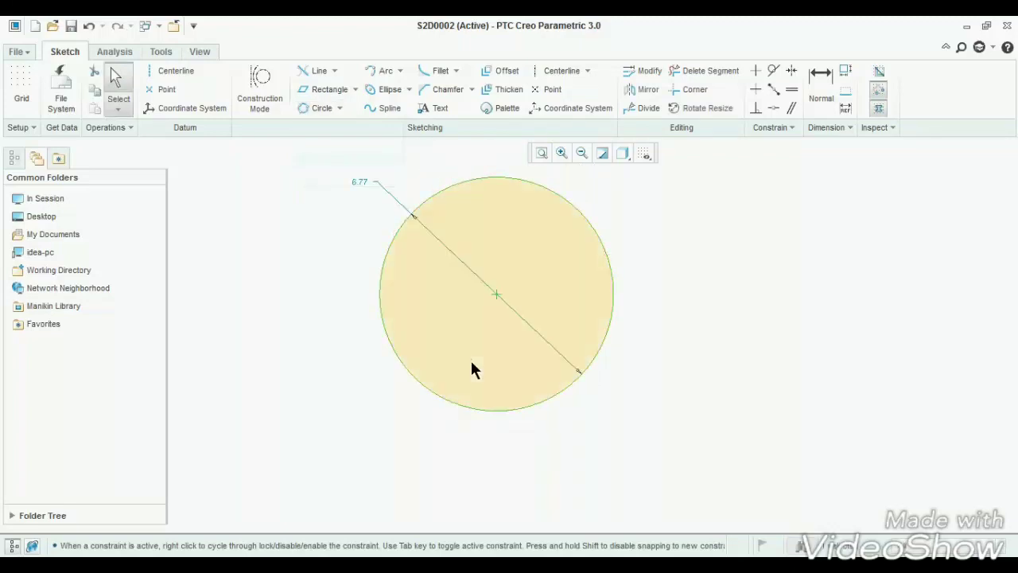
key("Delete")
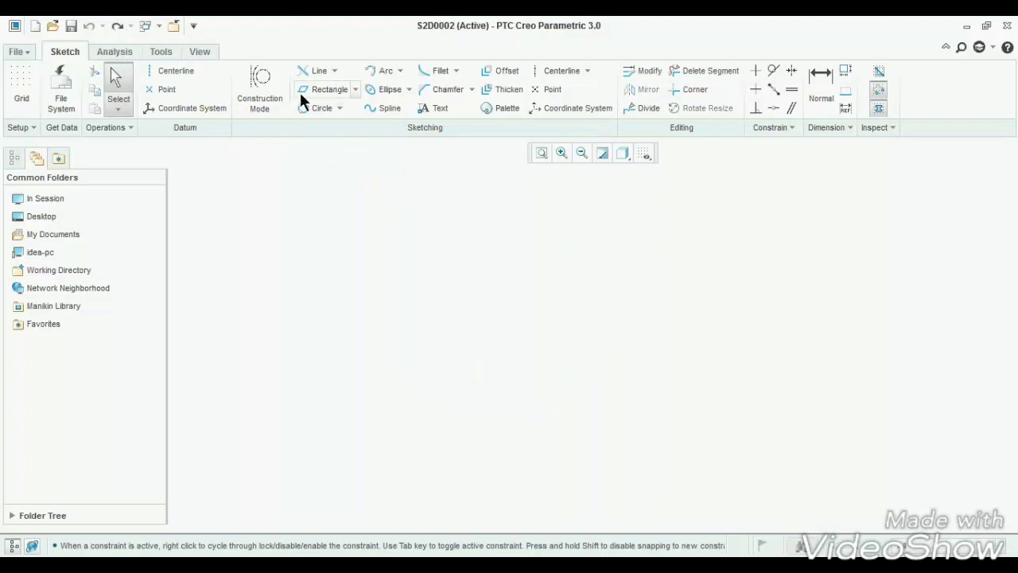
Draw three separate slanted lines: an upper one about 3.9 long, a right one about 3.8, and a lower one about 3.6
left_click(335, 71)
left_click(335, 89)
left_click(336, 255)
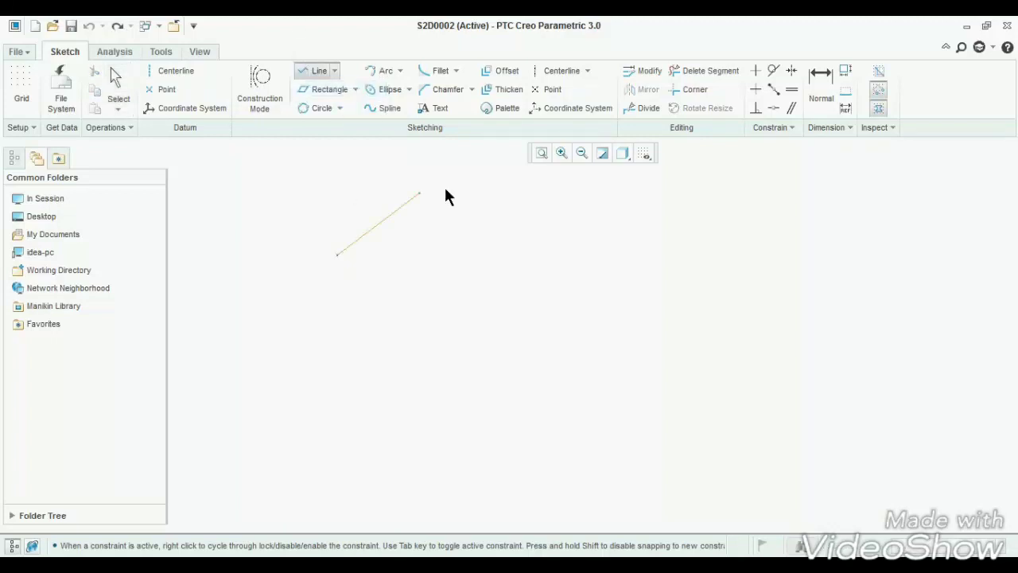
left_click(463, 204)
middle_click(462, 204)
left_click(598, 302)
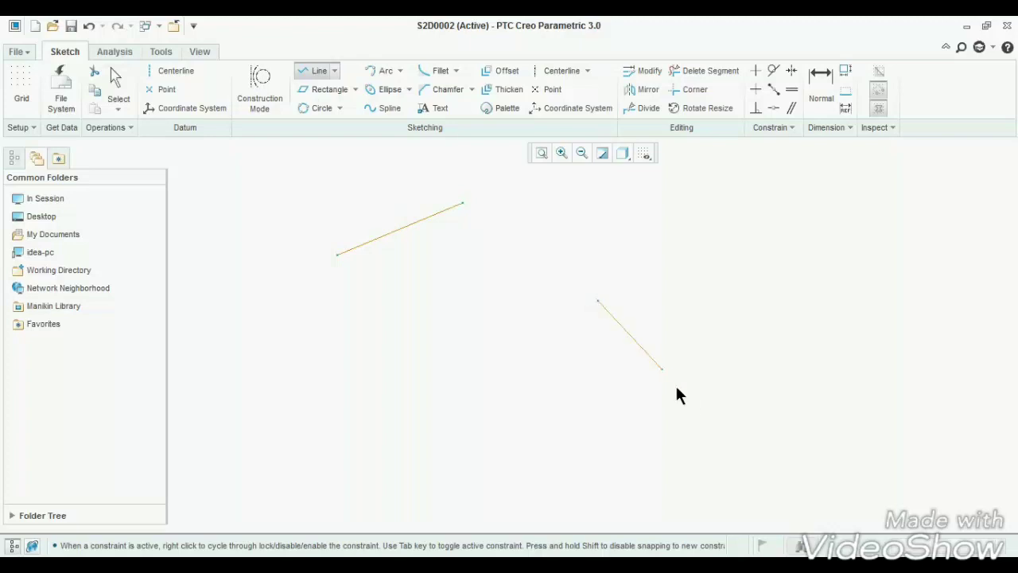
left_click(688, 396)
middle_click(688, 395)
left_click(355, 432)
left_click(459, 501)
middle_click(459, 501)
middle_click(497, 434)
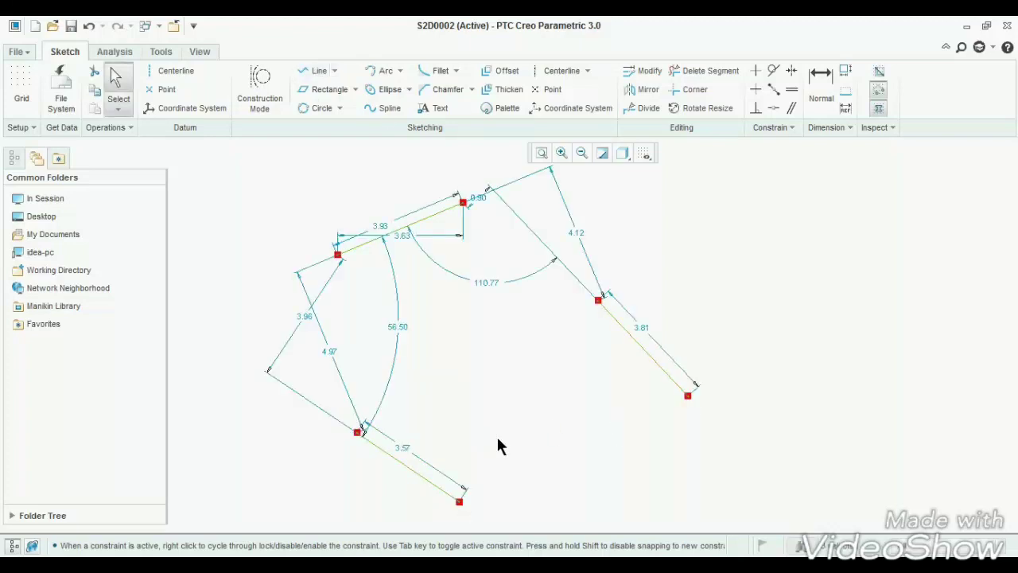
left_click(321, 110)
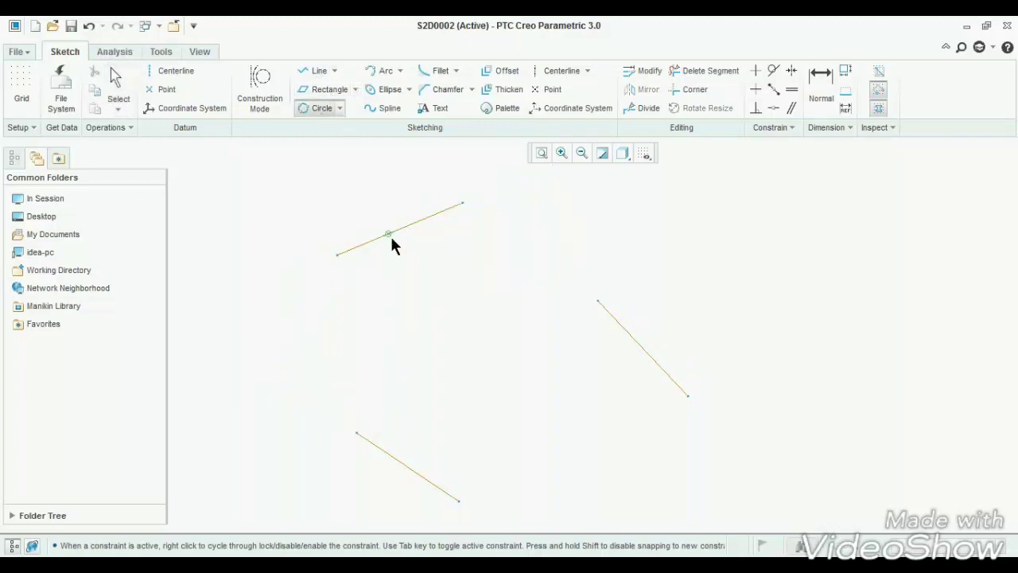
left_click(419, 476)
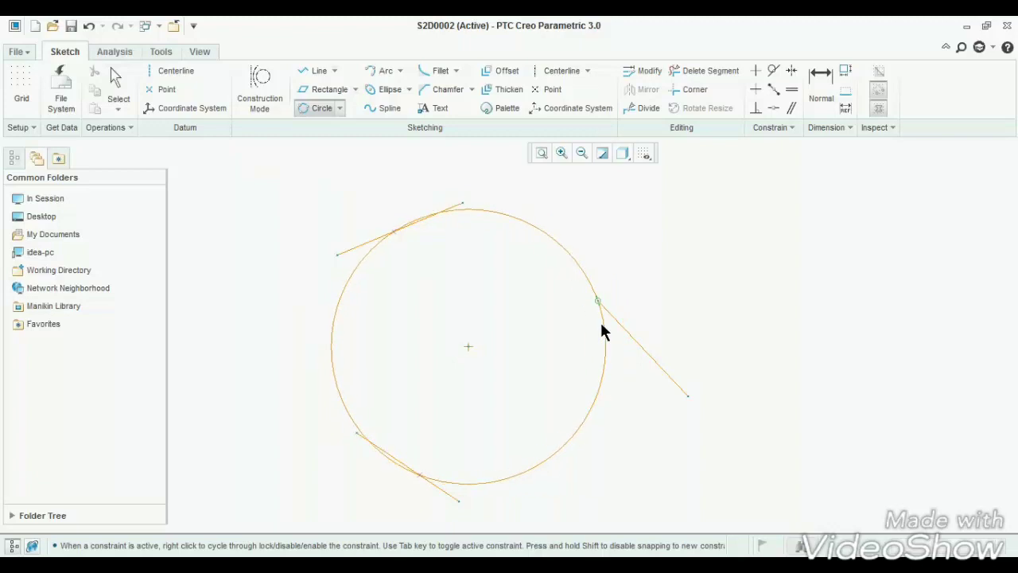
left_click(602, 321)
middle_click(569, 390)
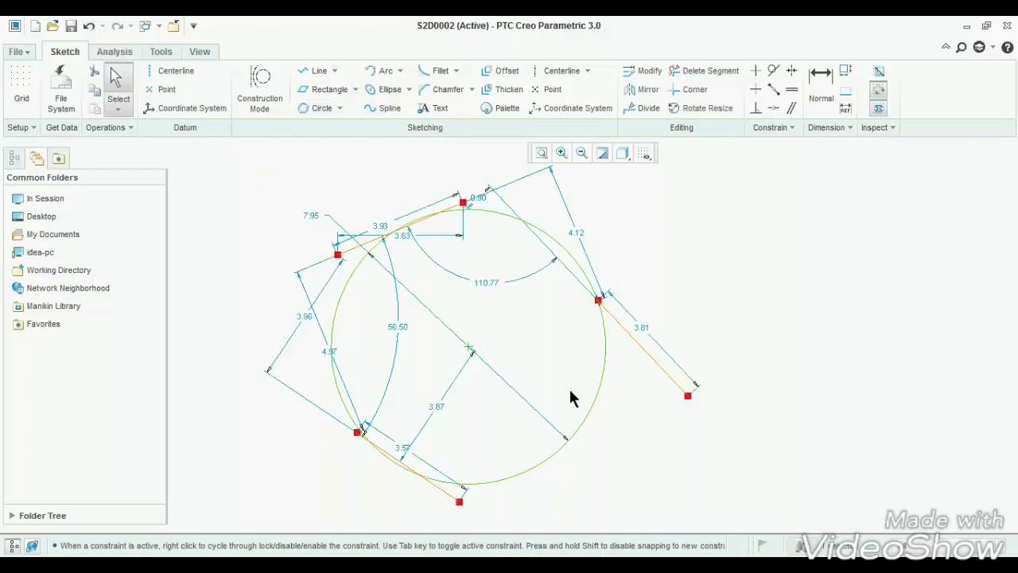
key("Delete")
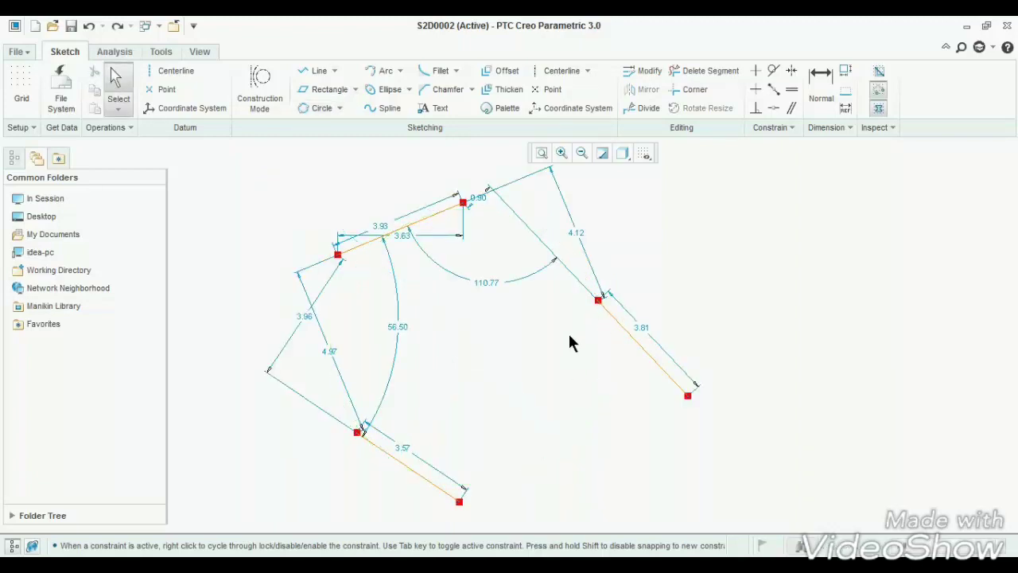
Draw a 3 Tangent circle touching the upper, lower and right slanted lines
left_click(340, 108)
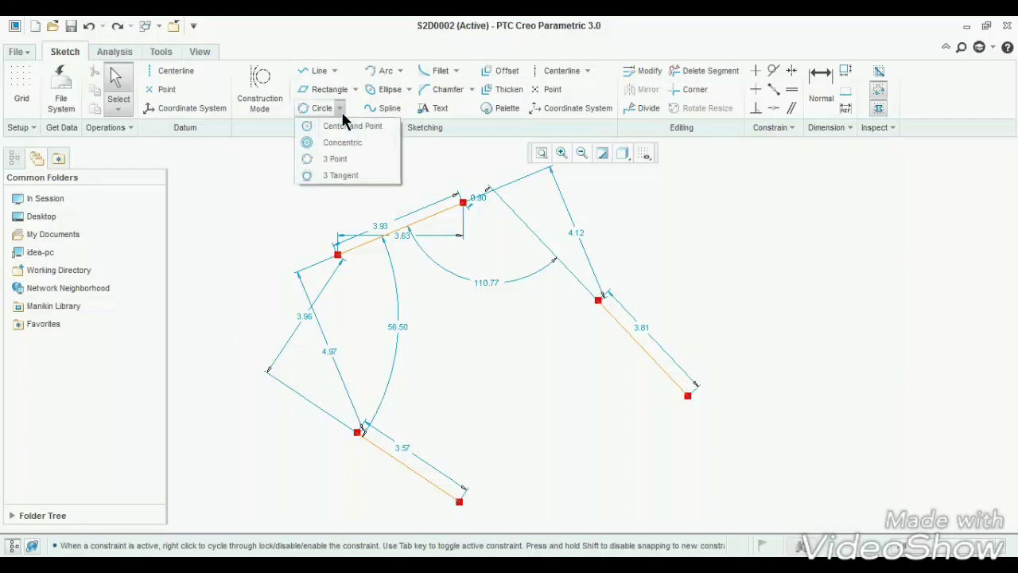
left_click(350, 176)
left_click(404, 231)
left_click(422, 476)
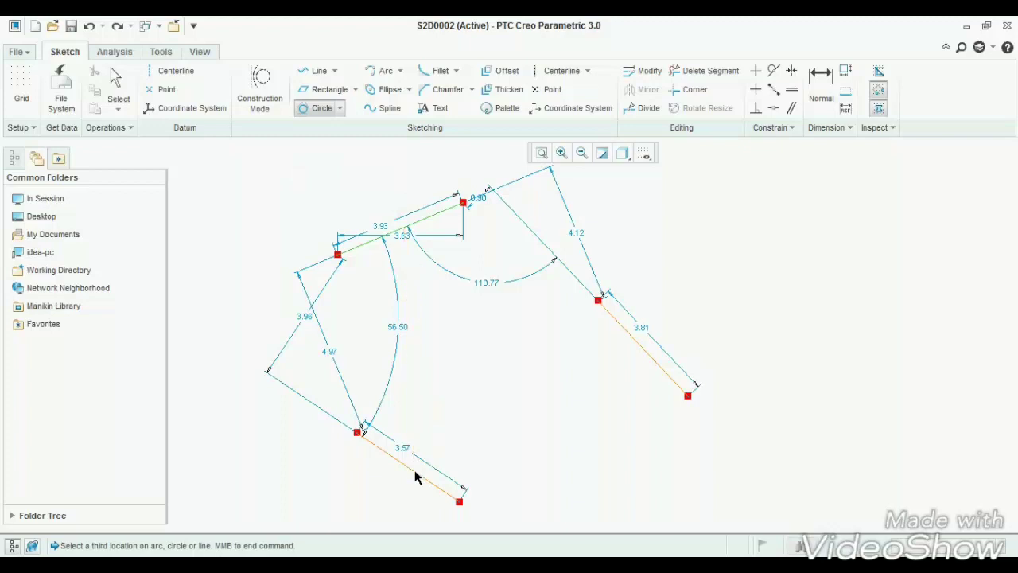
left_click(625, 335)
middle_click(611, 366)
Move the right line's upper endpoint close to the right end of the upper line while the circle stays tangent
scroll(607, 366, "up", 1)
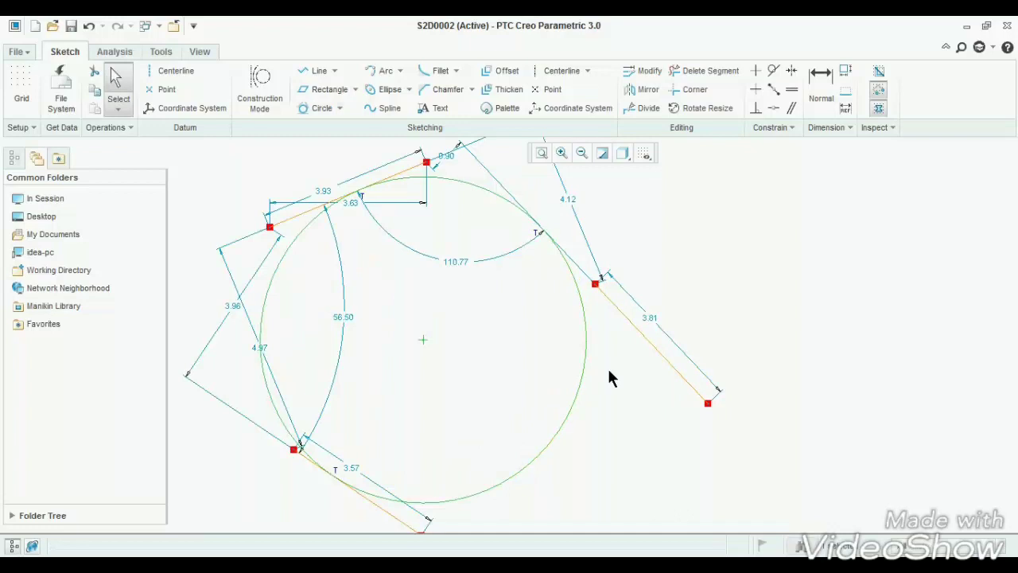
scroll(609, 378, "down", 2)
left_click(599, 296)
left_click_drag(599, 296, 513, 243)
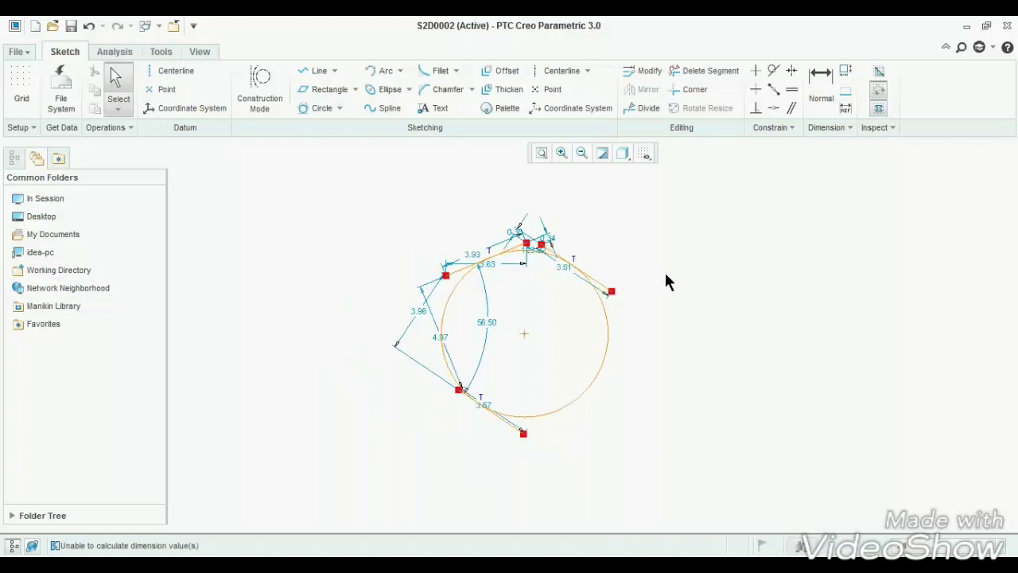
scroll(667, 283, "up", 2)
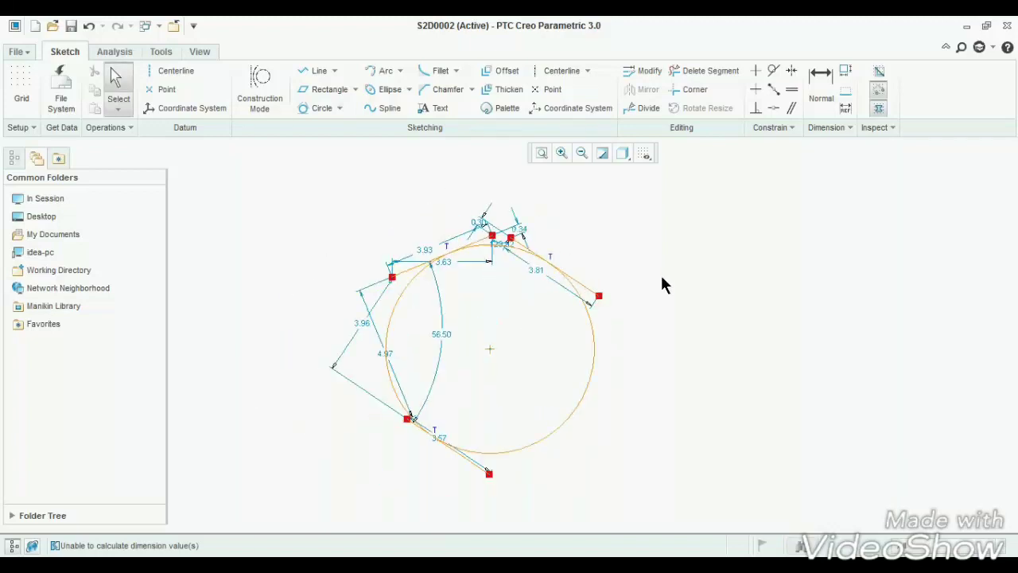
Undo the endpoint move, the tangent circle and the three slanted lines
key("ctrl+z")
key("ctrl+z")
key("ctrl+z")
key("ctrl+z")
key("ctrl+z")
key("ctrl+z")
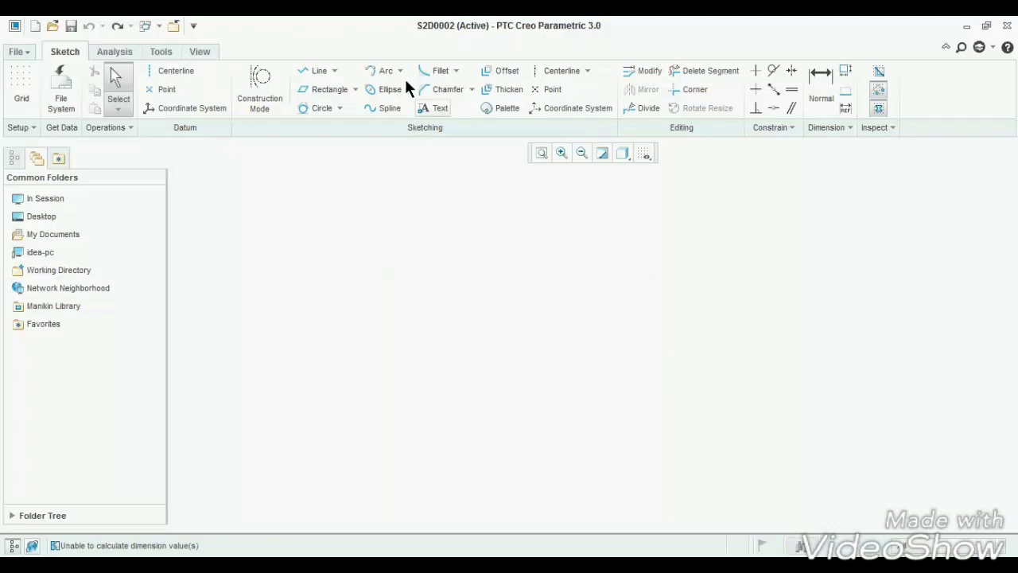
Draw three separate slanted lines: an upper one about 4.3 long, a lower one about 3.6, and a right one about 4.5 parallel to the lower
left_click(309, 71)
left_click(255, 247)
left_click(365, 202)
left_click(339, 416)
middle_click(404, 293)
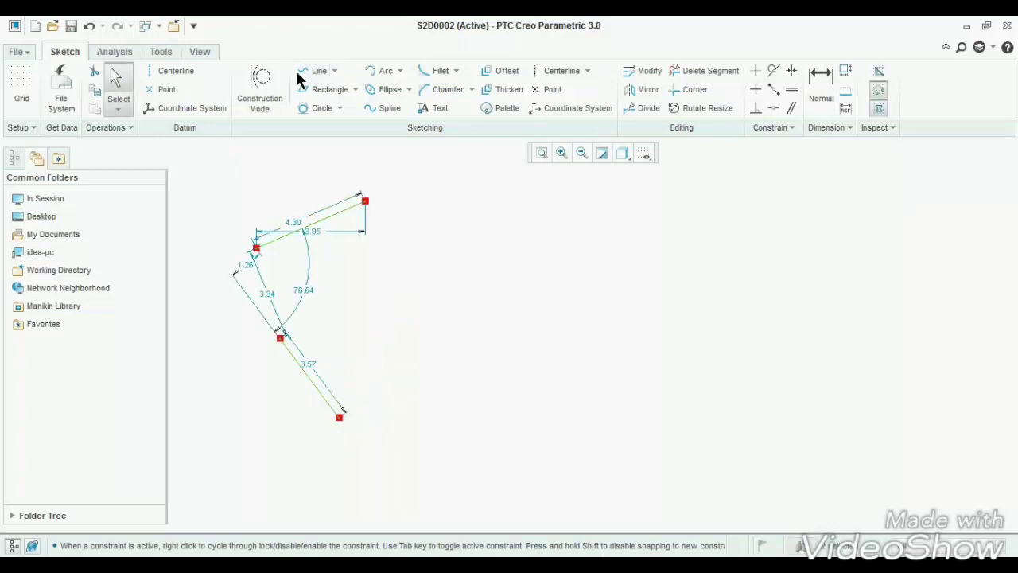
left_click(309, 70)
left_click(415, 262)
left_click(490, 362)
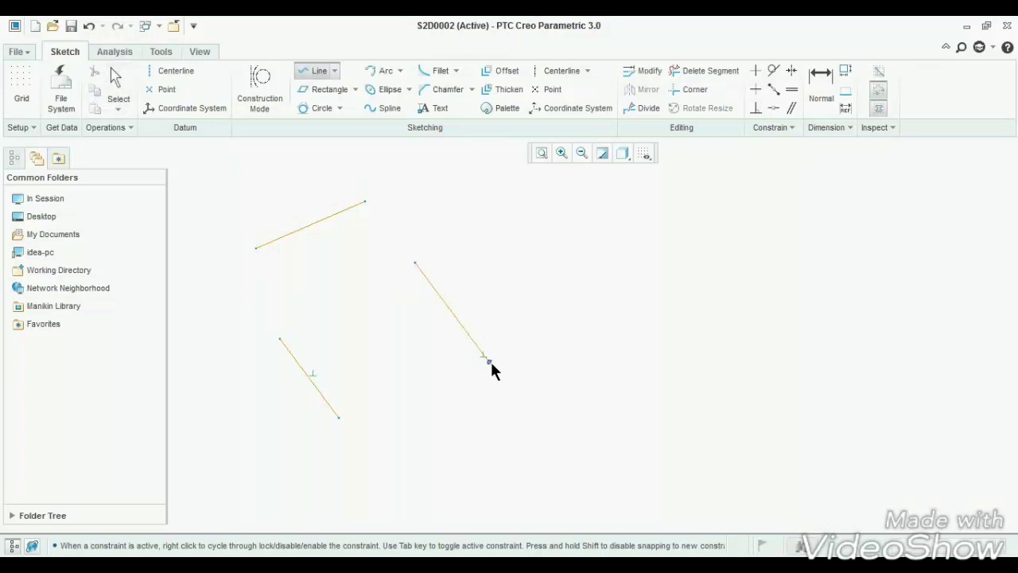
middle_click(491, 361)
Draw a 3-Point / Tangent End arc about 1.67 in radius to the right of the three lines
left_click(400, 71)
left_click(408, 91)
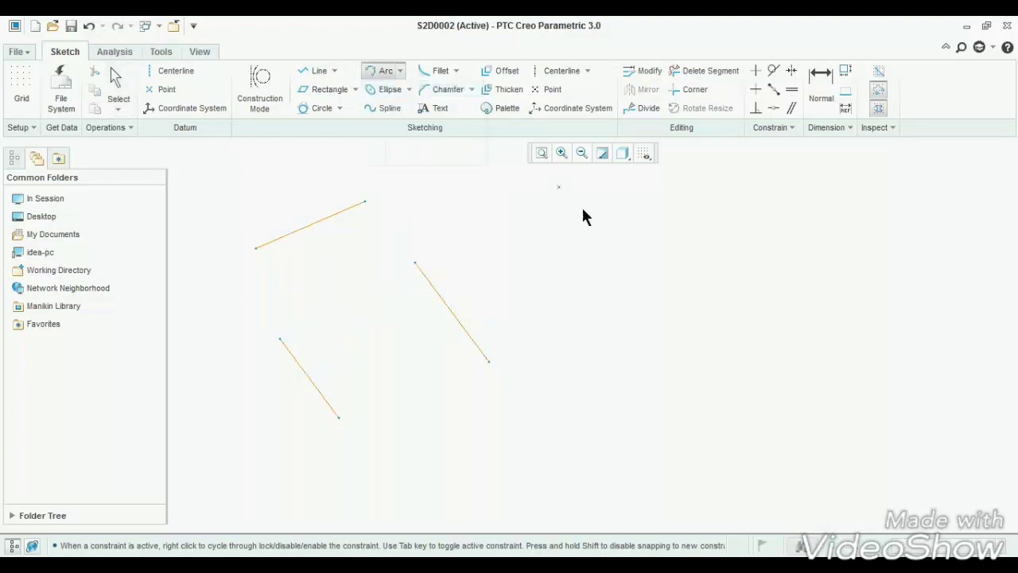
left_click(691, 241)
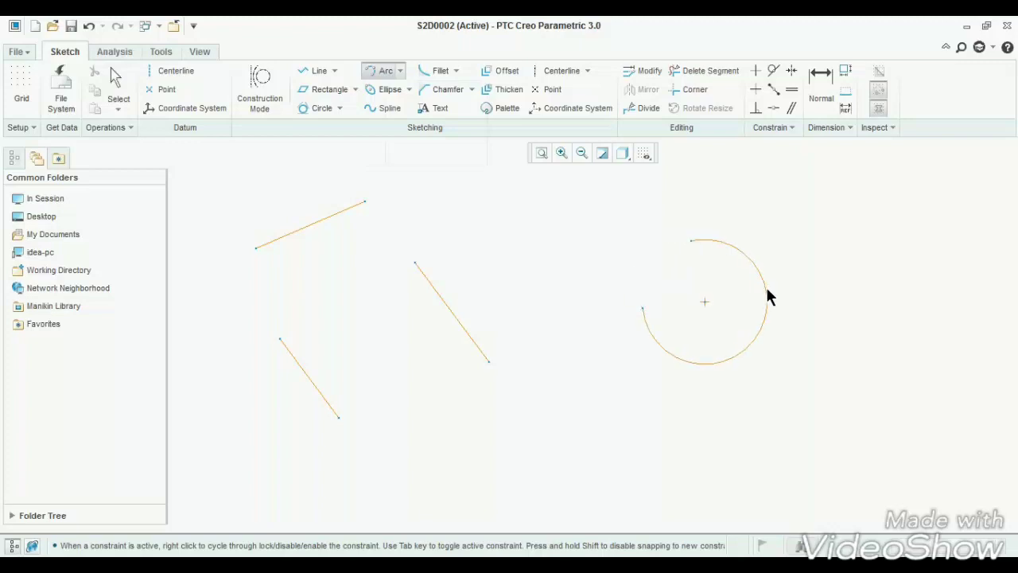
left_click(730, 301)
middle_click(777, 303)
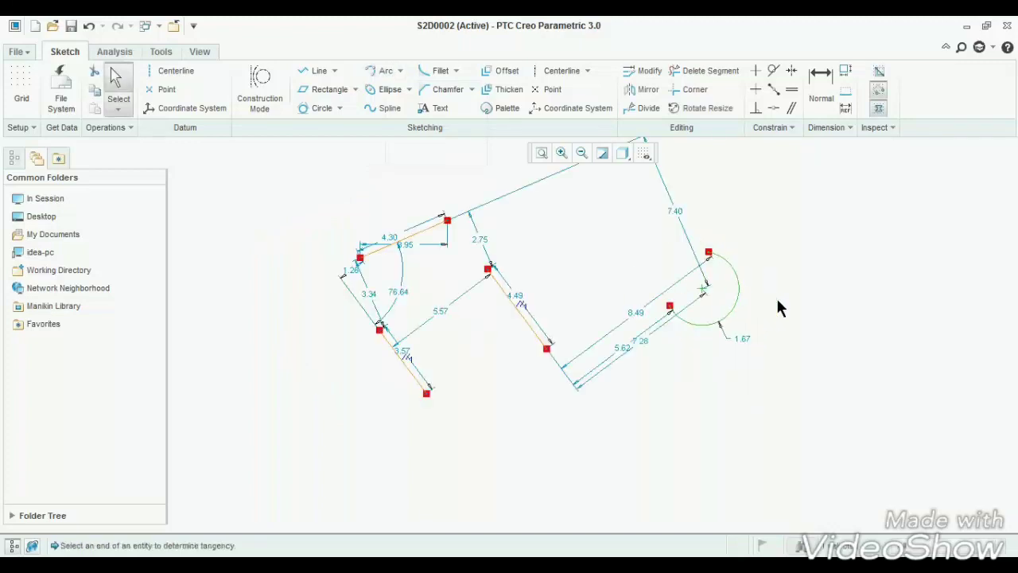
Draw a Center and Ends arc about 1.51 in radius below the first arc, and remove both arcs
left_click(401, 71)
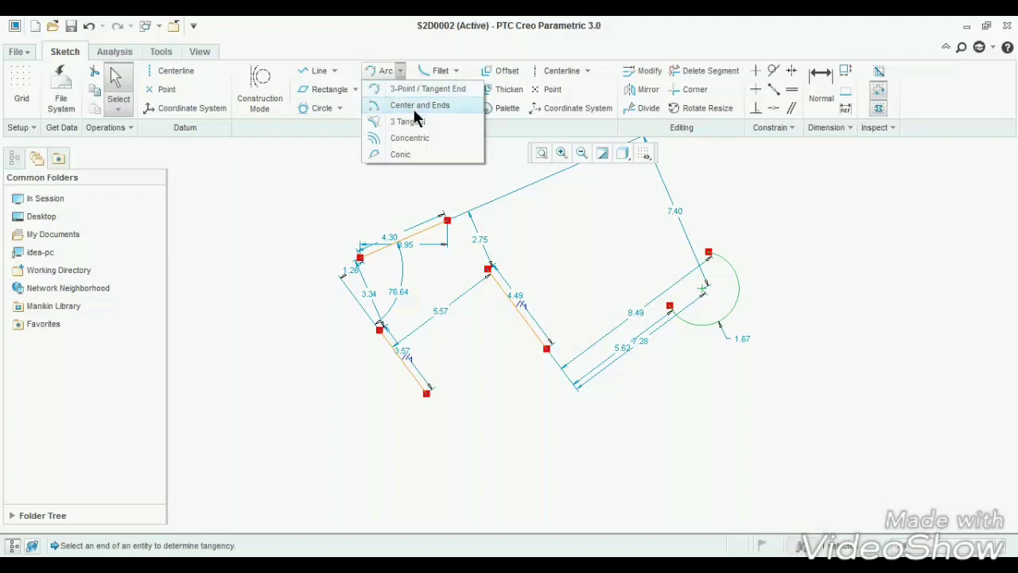
left_click(413, 108)
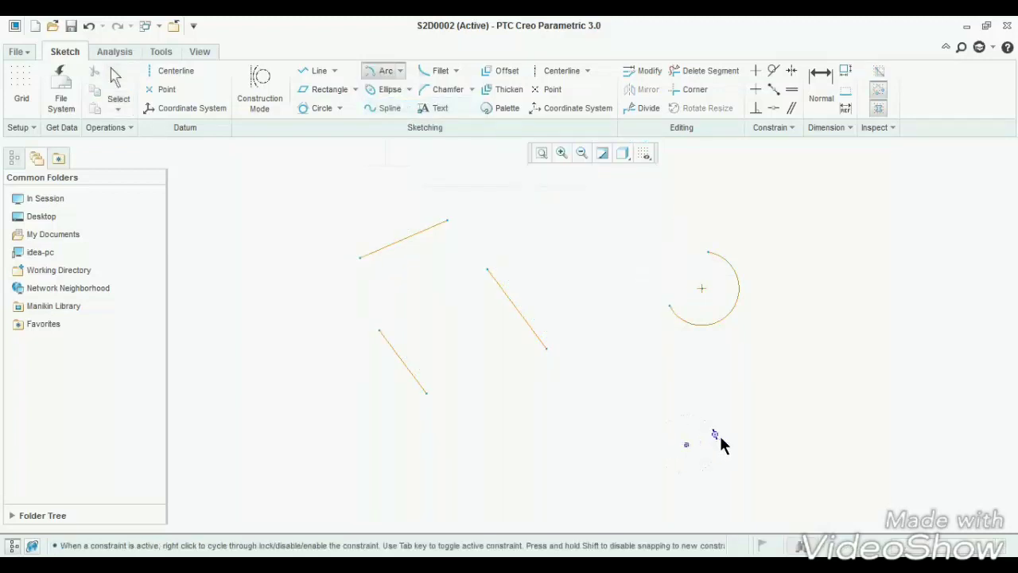
scroll(732, 449, "down", 3)
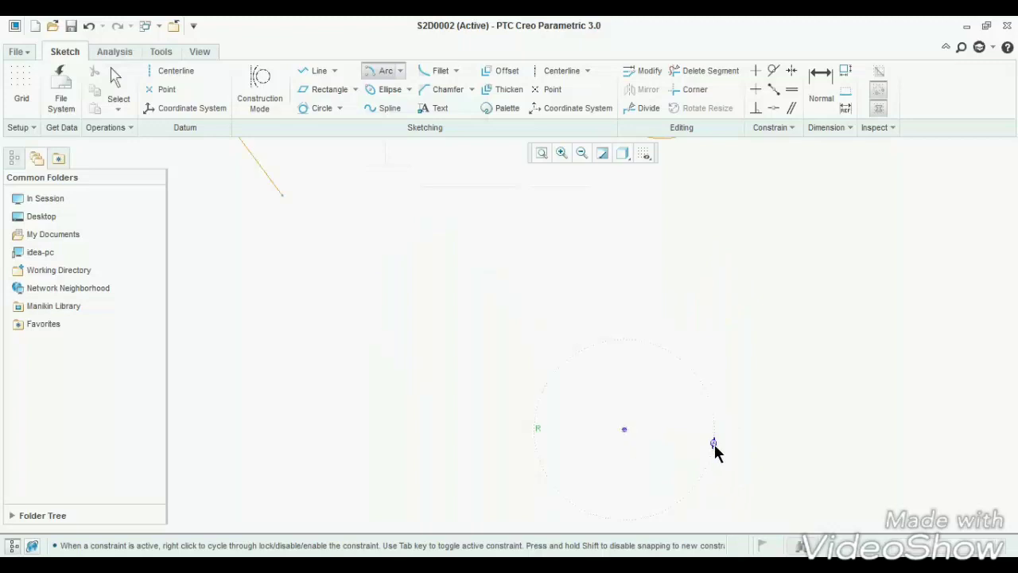
left_click(707, 408)
left_click(522, 285)
middle_click(588, 329)
scroll(589, 330, "up", 5)
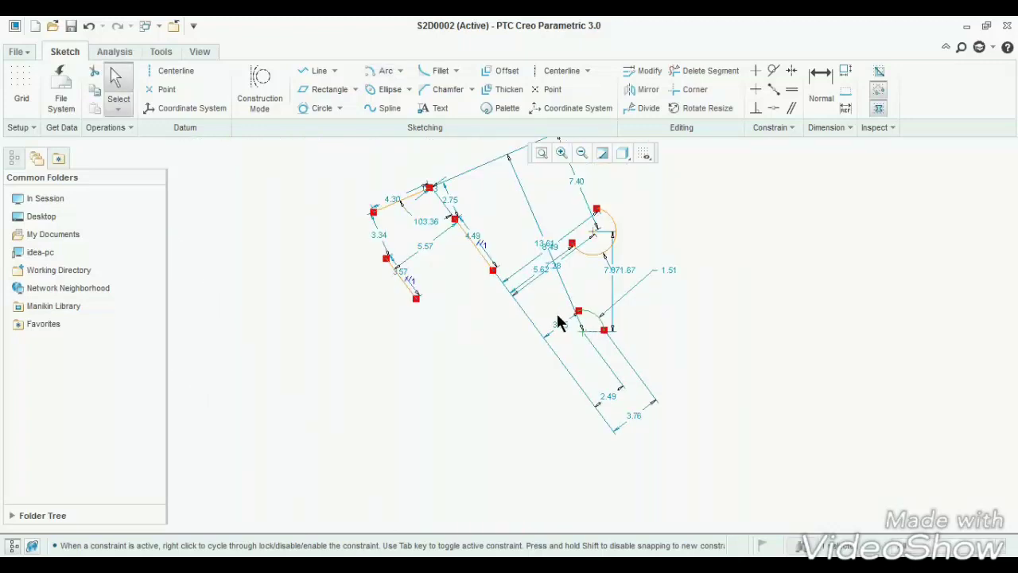
key("Delete")
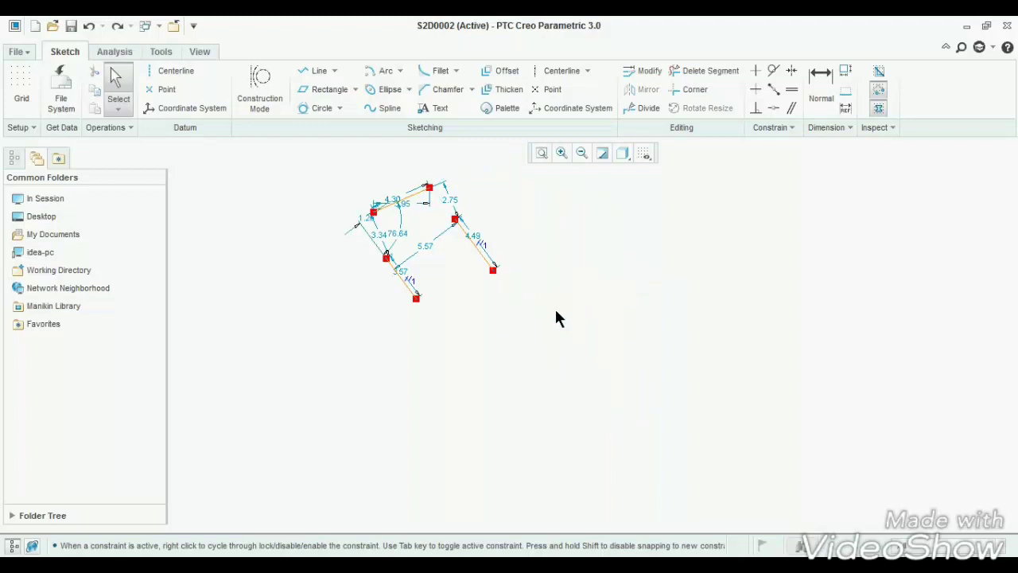
Draw a 3 Tangent arc about 2.78 in radius from the lower line to the right line, tangent to the upper line
left_click(402, 71)
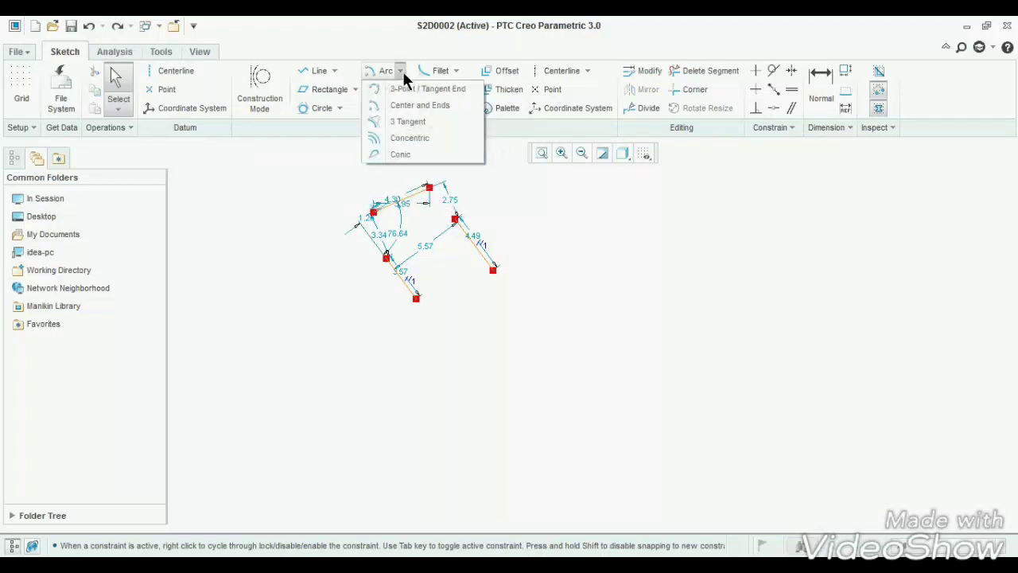
left_click(410, 121)
scroll(425, 275, "up", 3)
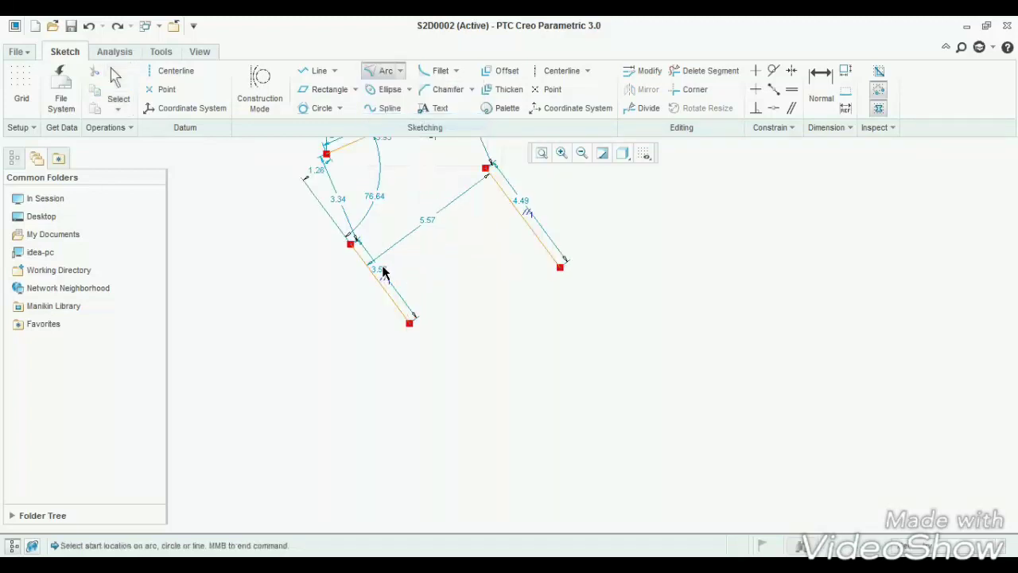
left_click(385, 286)
left_click(527, 229)
left_click(358, 167)
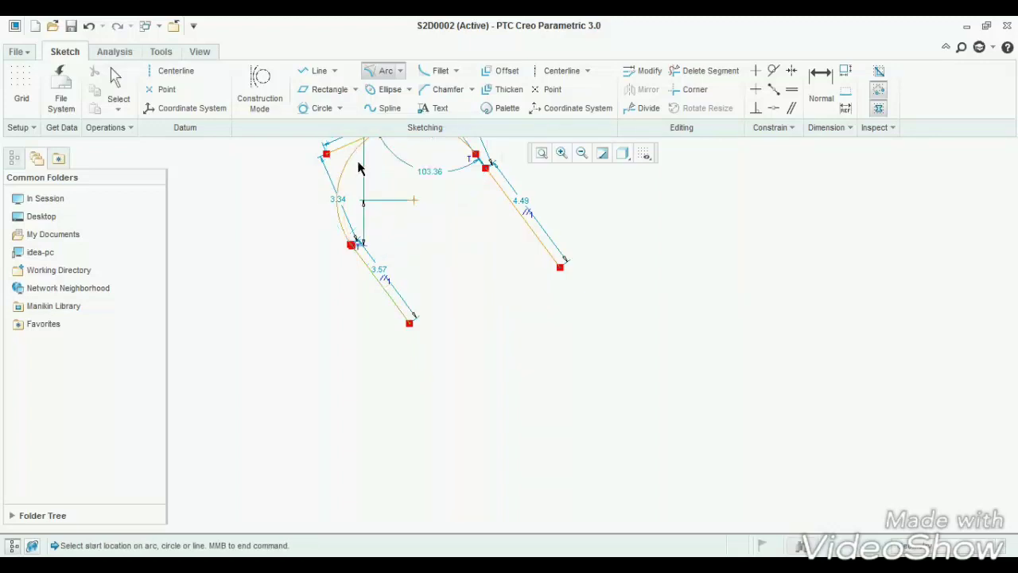
scroll(370, 195, "down", 4)
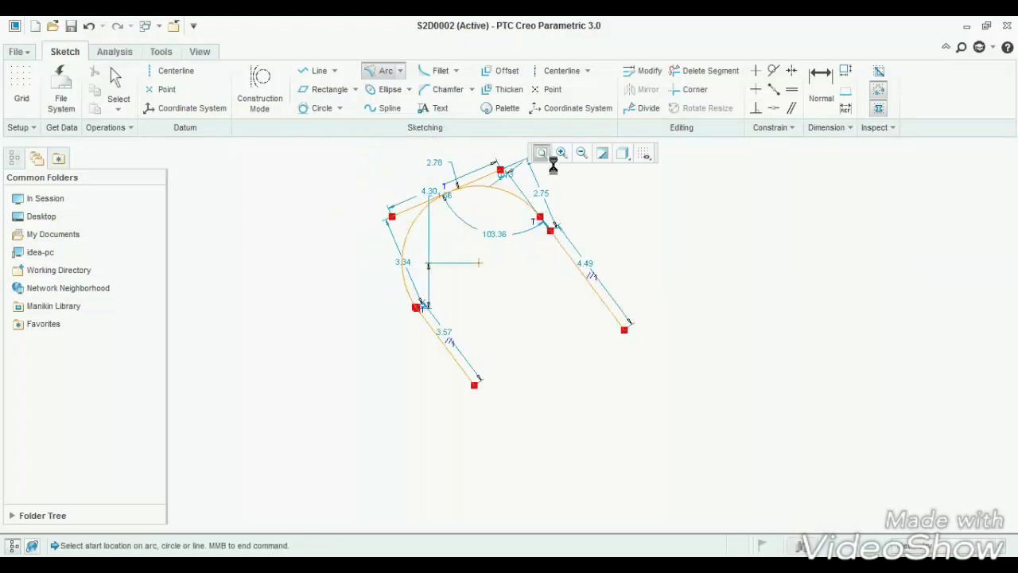
left_click(116, 79)
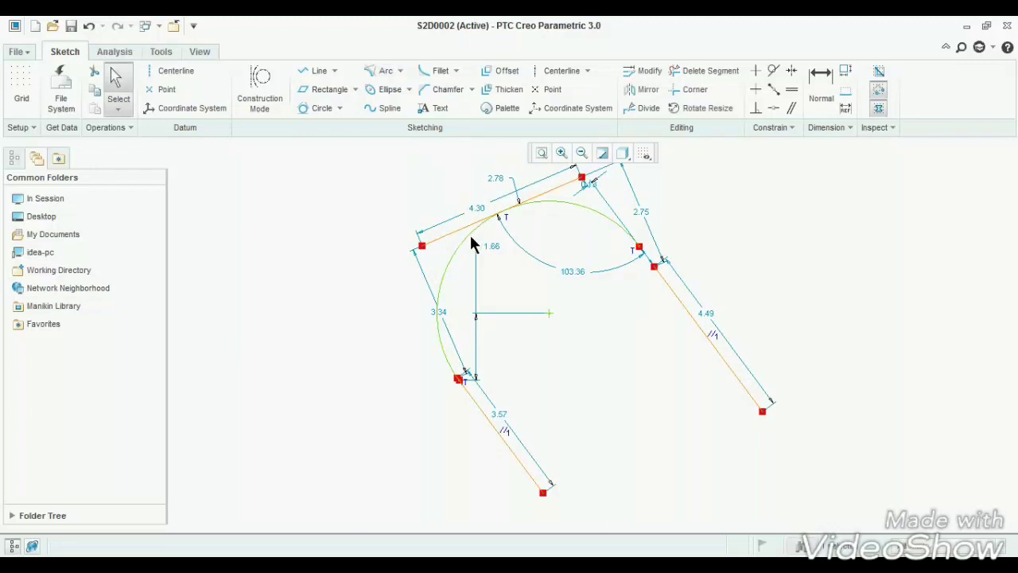
Examine where the tangent arc's endpoints lie relative to the ends of the lower and right lines
scroll(472, 226, "up", 4)
scroll(475, 234, "down", 2)
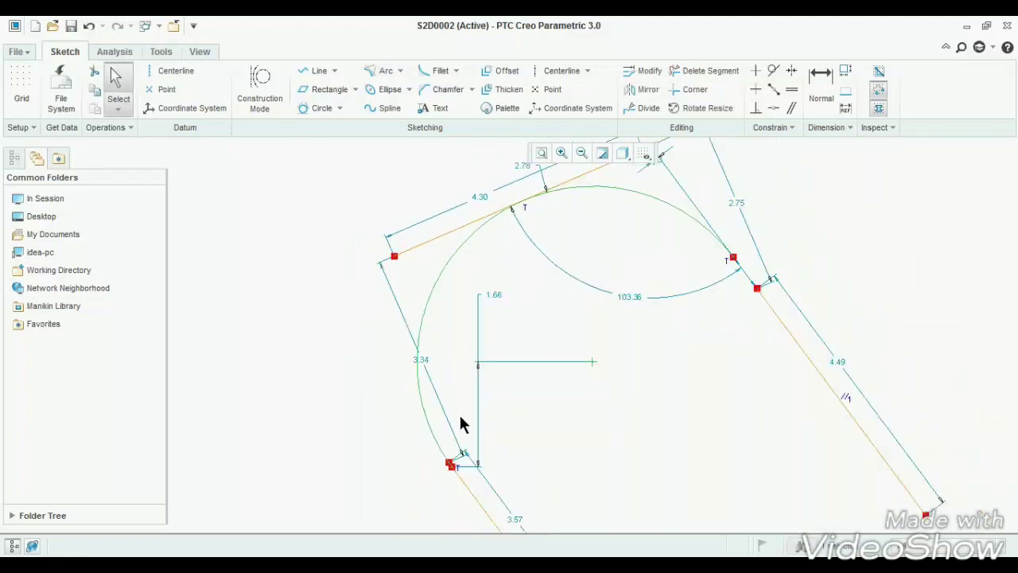
scroll(456, 477, "up", 5)
scroll(454, 480, "down", 3)
scroll(711, 341, "down", 2)
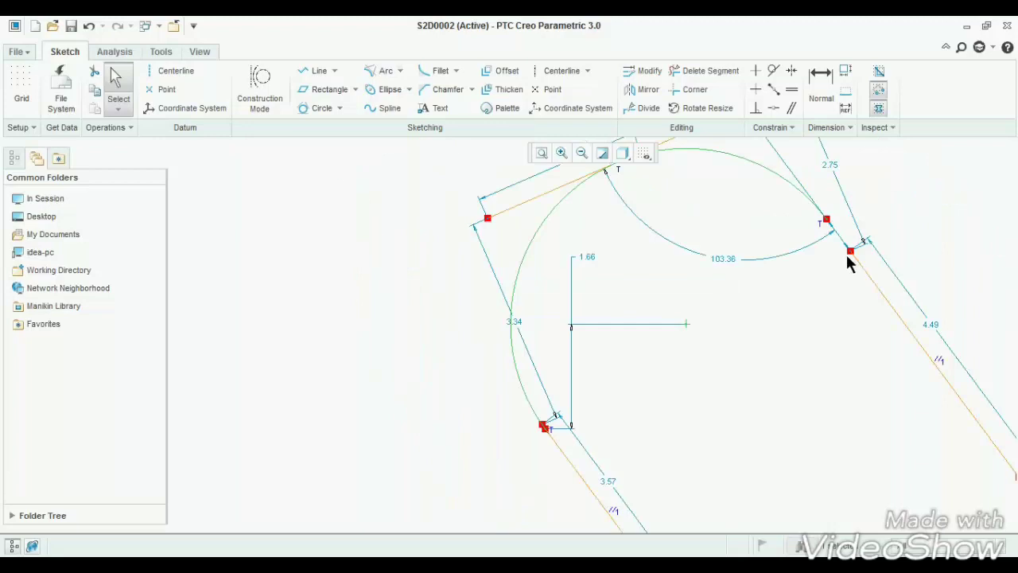
scroll(855, 230, "up", 4)
scroll(856, 233, "down", 2)
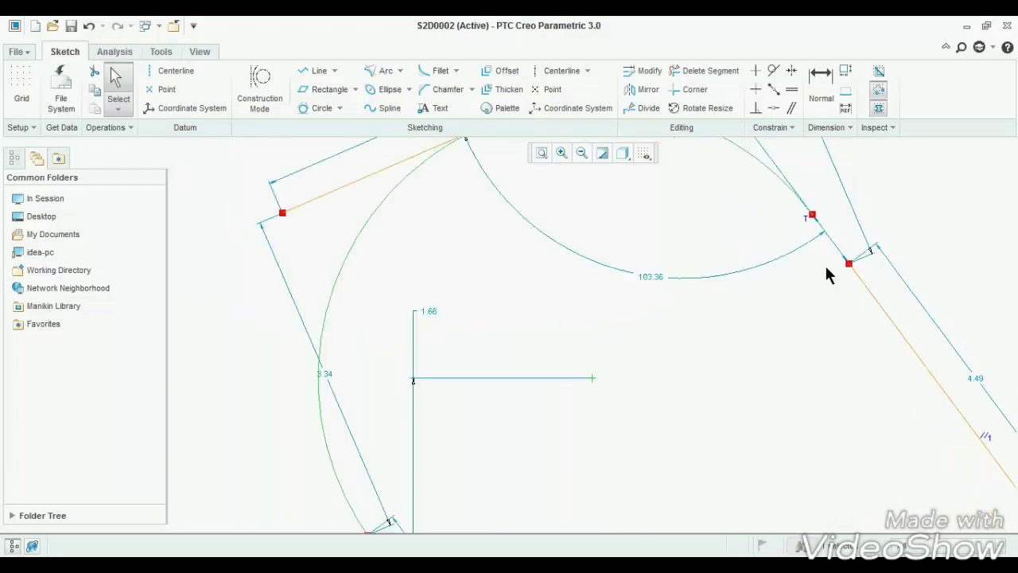
scroll(825, 272, "down", 3)
Undo the 3 Tangent arc and the three slanted lines
left_click(564, 311)
key("ctrl+z")
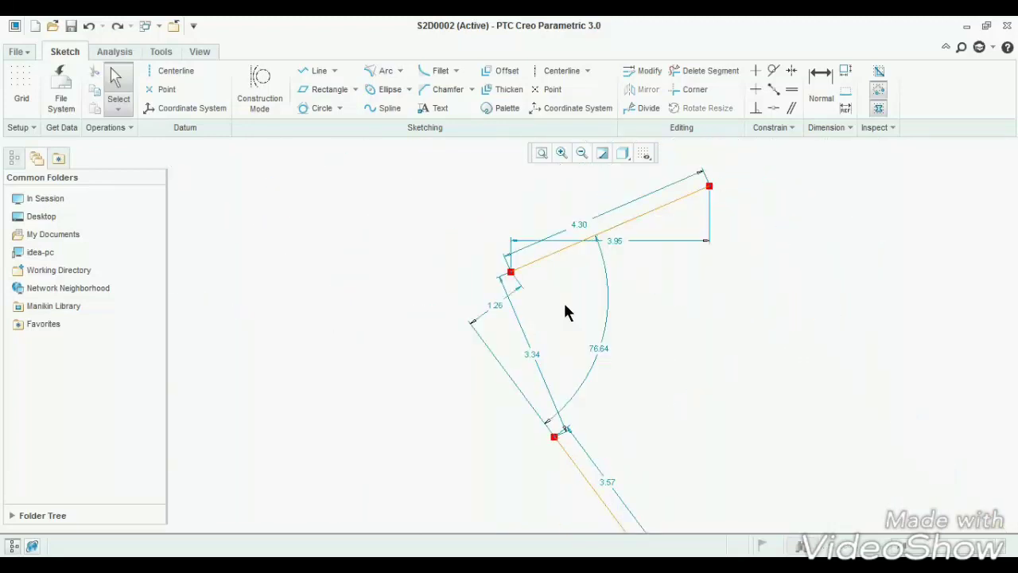
key("ctrl+z")
key("ctrl+z")
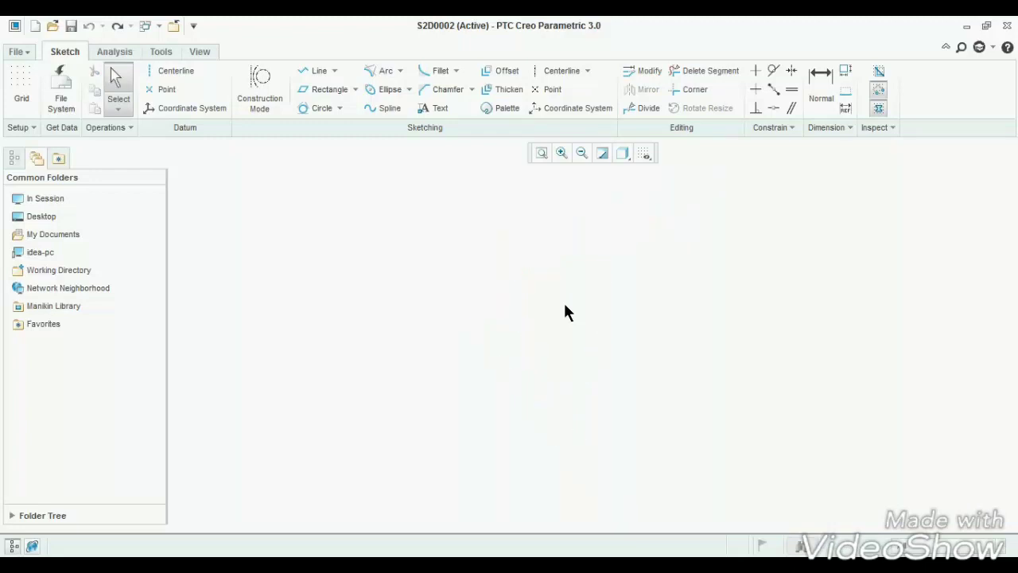
Draw an upward-bulging 3-Point / Tangent End arc about 0.91 in radius
left_click(401, 71)
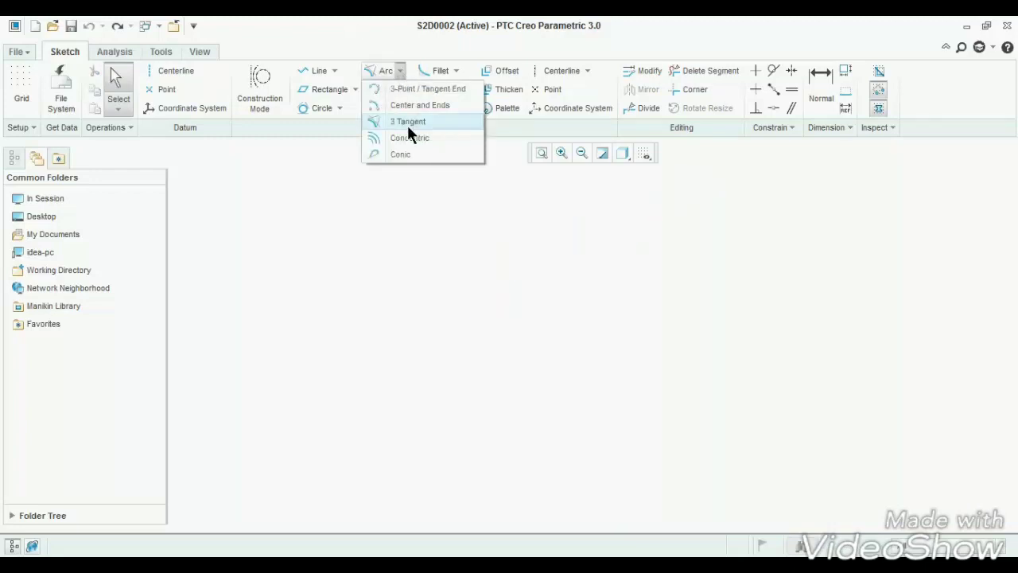
left_click(414, 90)
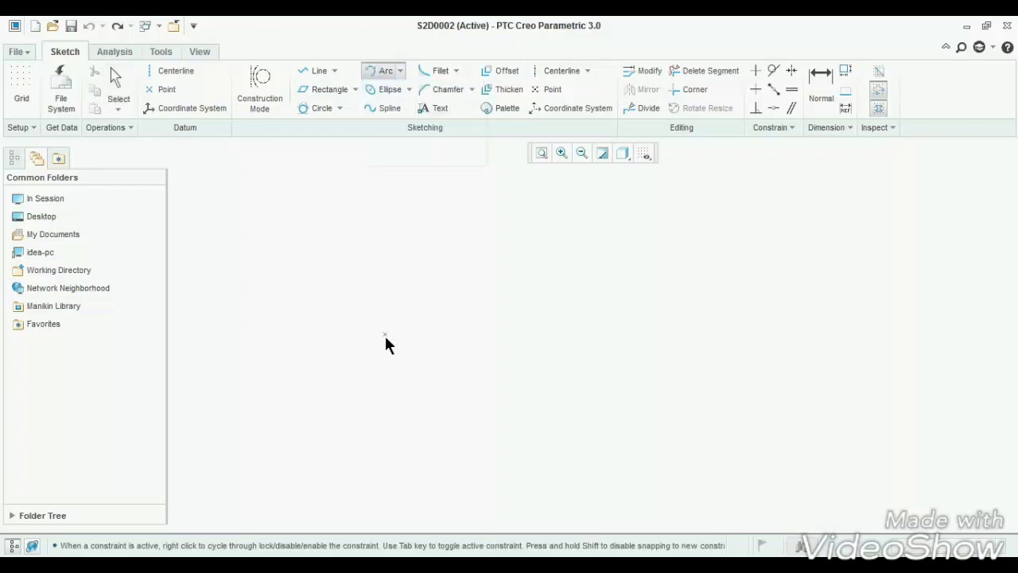
left_click(475, 340)
left_click(474, 334)
middle_click(547, 336)
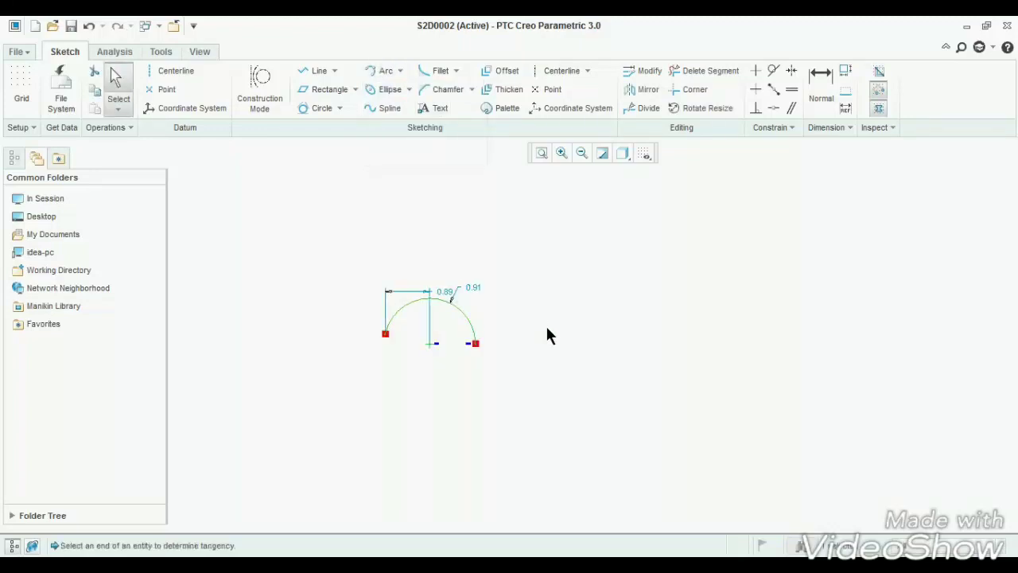
Draw four Concentric arcs around the existing arc: above and left at about 1.59 radius, below at about 1.27, outer upper-left at about 2.77
left_click(400, 71)
left_click(407, 141)
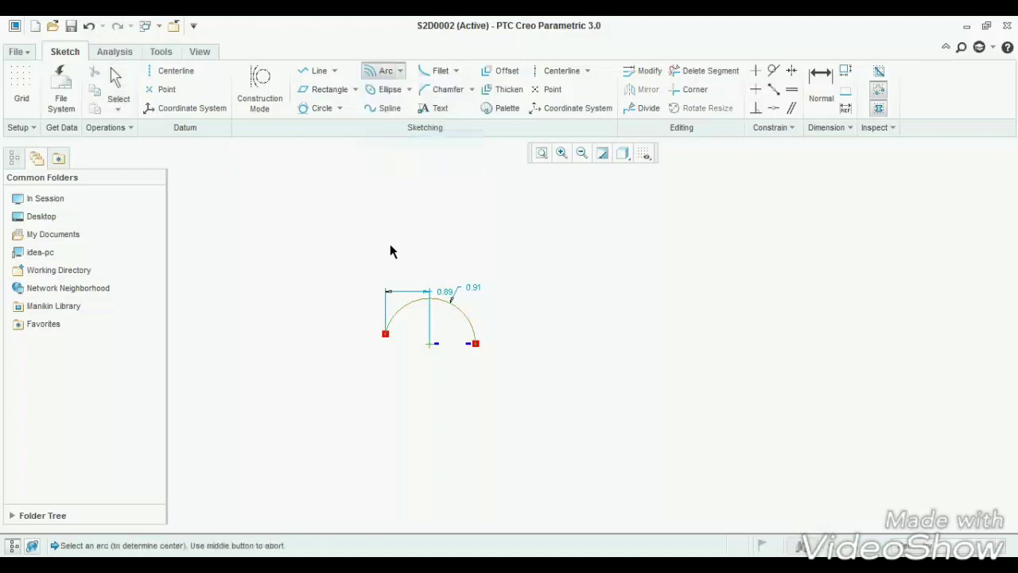
left_click(400, 310)
left_click(394, 272)
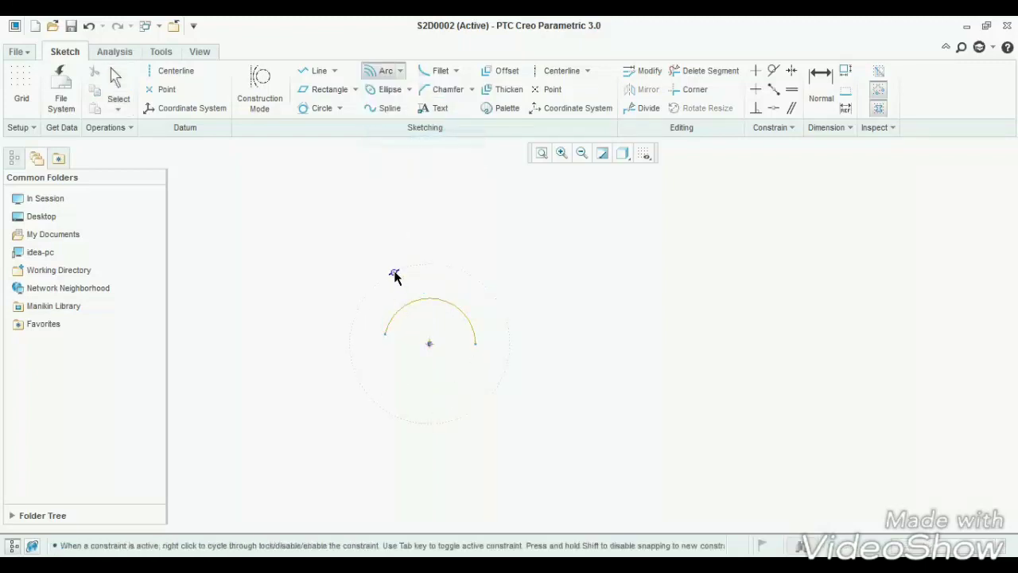
left_click(486, 338)
left_click(491, 363)
left_click(403, 399)
left_click(360, 381)
left_click(355, 303)
left_click(312, 269)
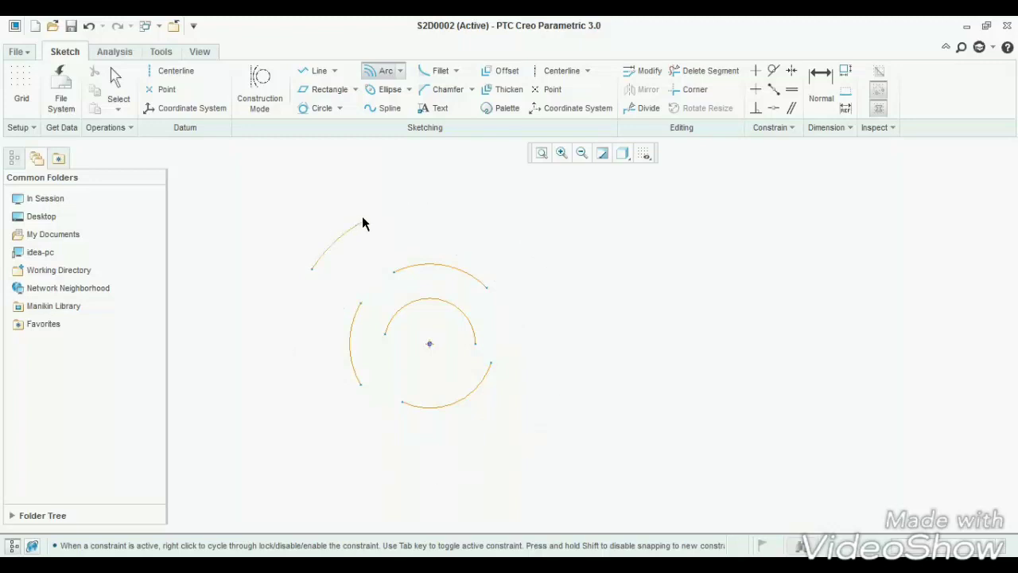
left_click(447, 206)
middle_click(533, 247)
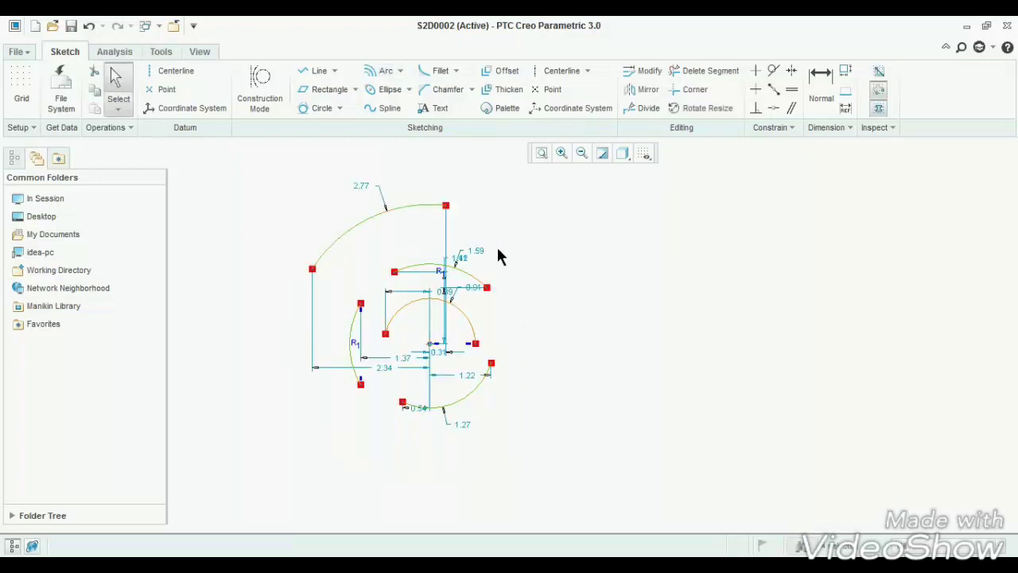
Undo the four concentric arcs and the original 3-point arc
key("ctrl+z")
key("ctrl+z")
key("ctrl+z")
key("ctrl+z")
key("ctrl+z")
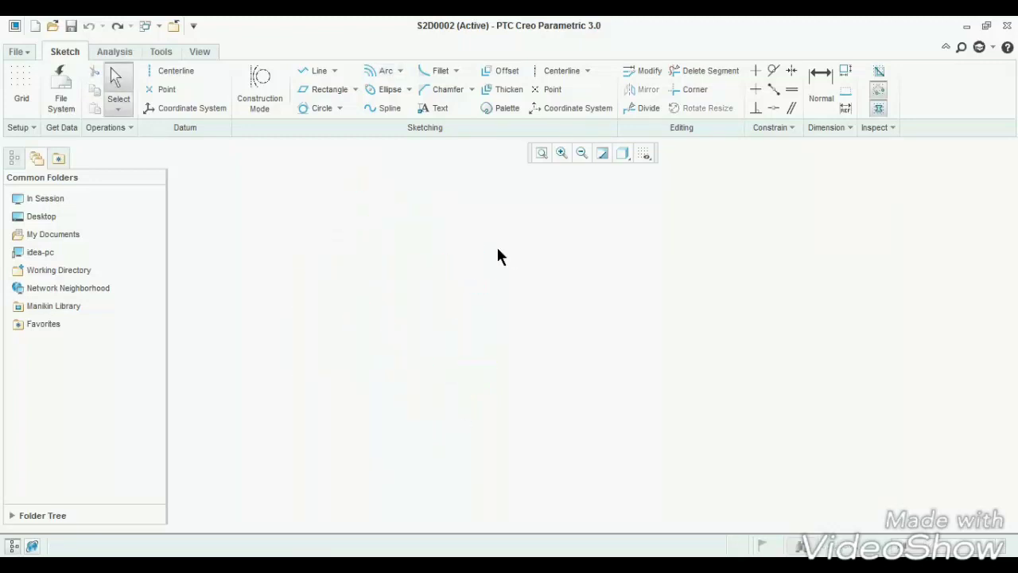
Draw an upward-bulging Conic arc between two horizontally aligned endpoints about 4.84 apart, with its peak nearer the left end and rho about 0.50
left_click(400, 71)
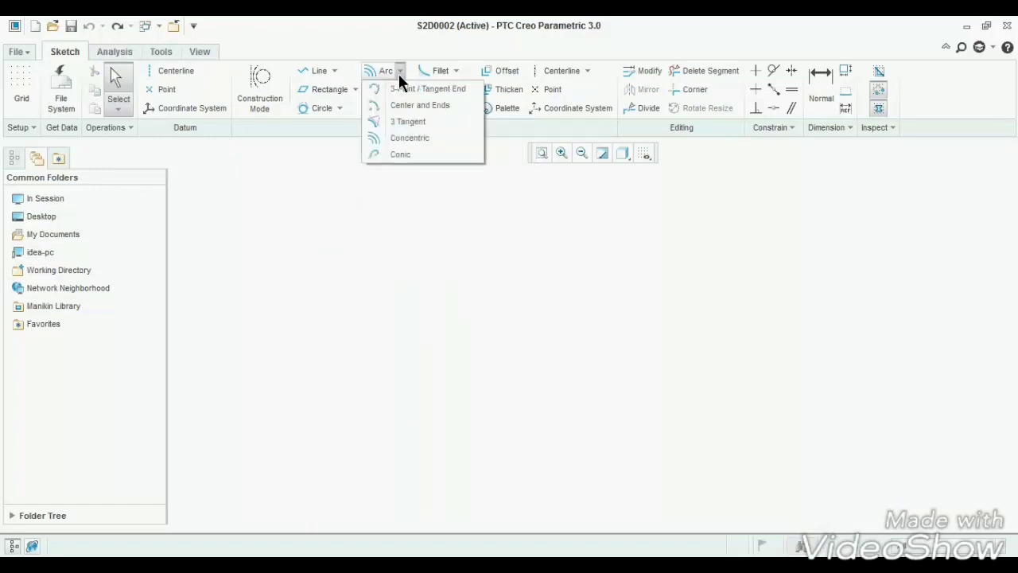
left_click(425, 159)
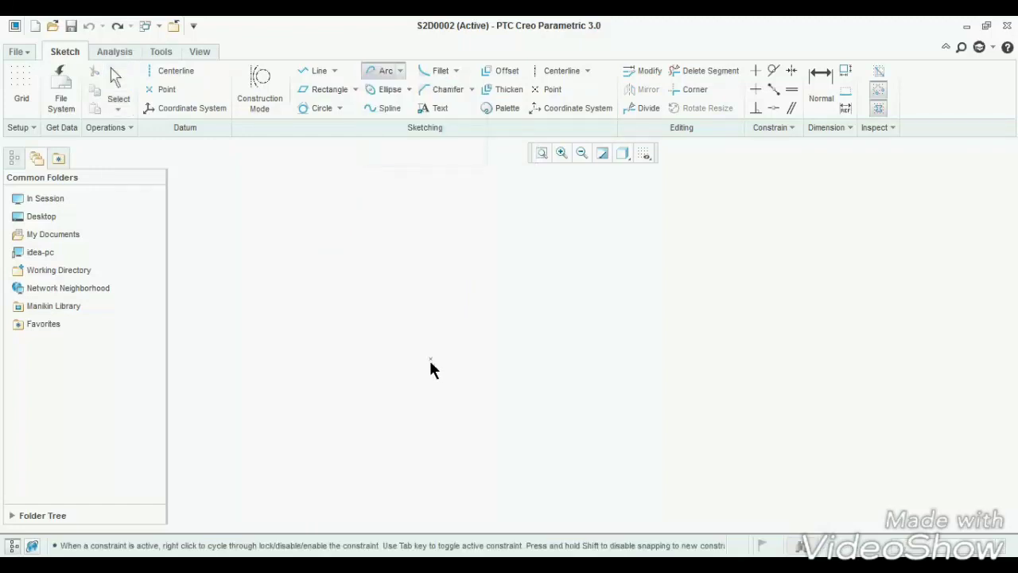
left_click(430, 360)
left_click(674, 359)
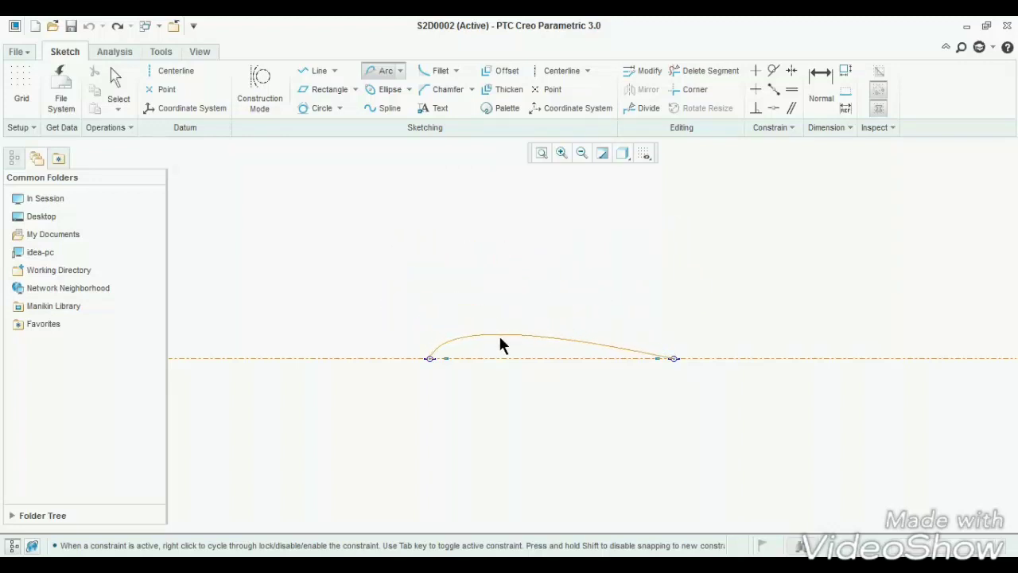
left_click(500, 338)
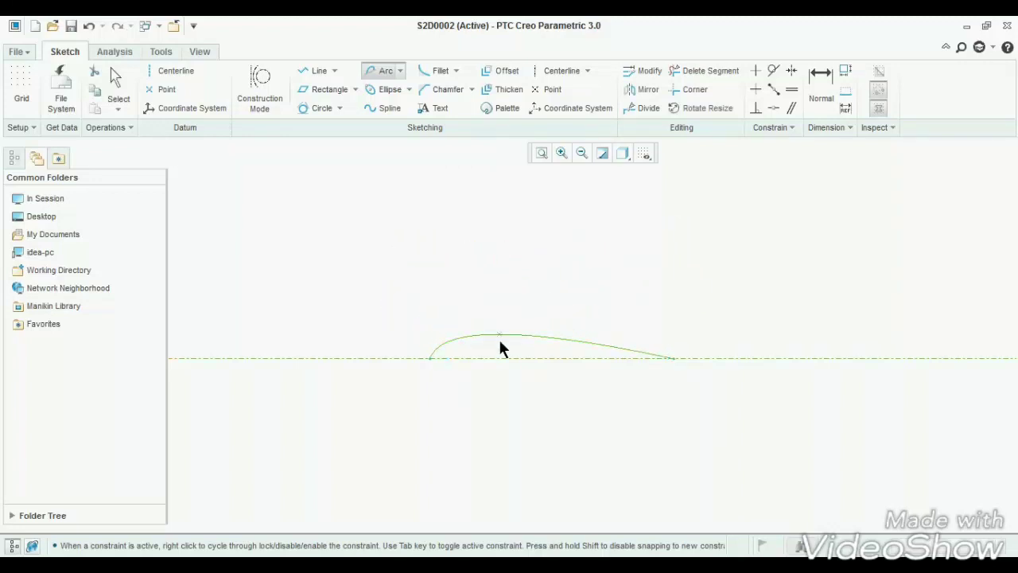
middle_click(498, 392)
scroll(504, 402, "up", 3)
scroll(509, 417, "up", 4)
scroll(507, 416, "down", 2)
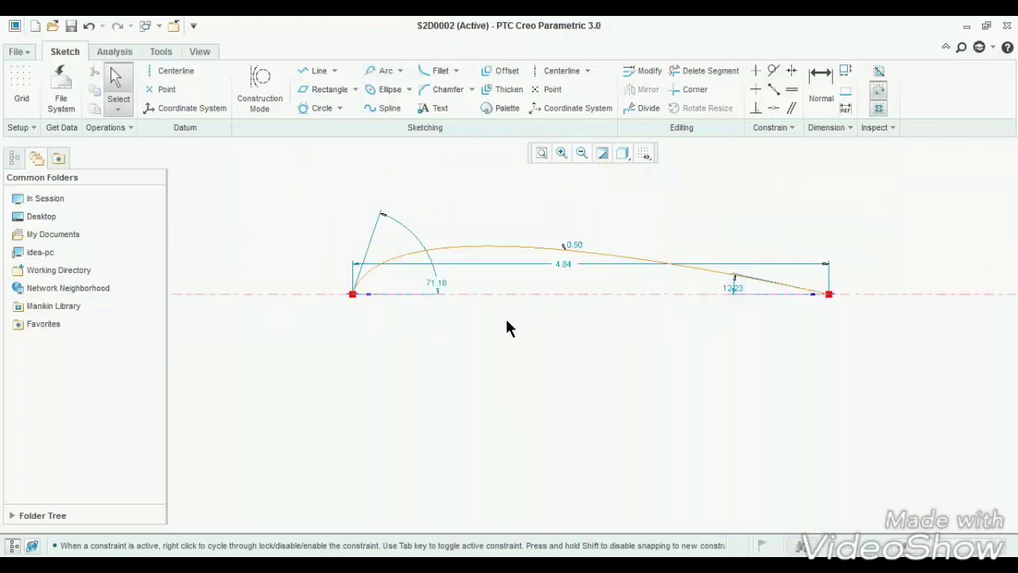
Mirror the conic arc about the horizontal centerline through its endpoints
left_click(514, 249)
left_click(642, 94)
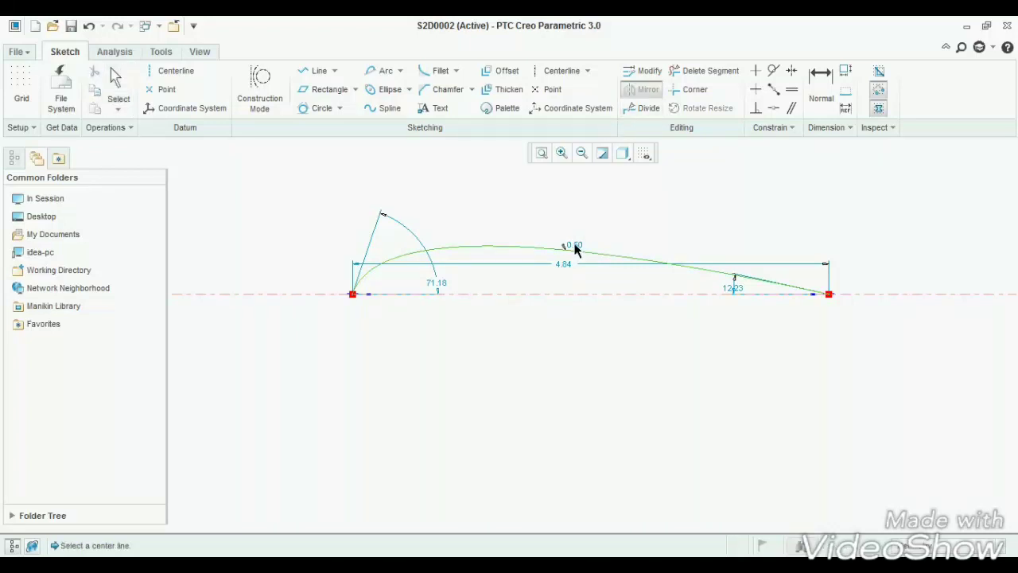
left_click(568, 295)
left_click(534, 428)
Delete all the geometry in the sketch, including both conic arcs and the centerline
scroll(535, 428, "up", 3)
scroll(535, 428, "down", 3)
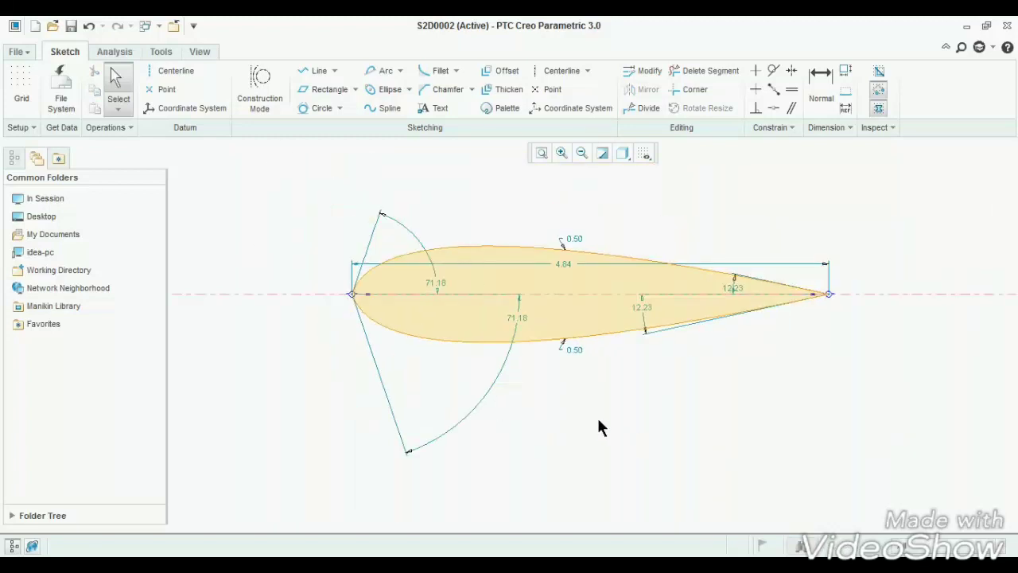
key("ctrl+a")
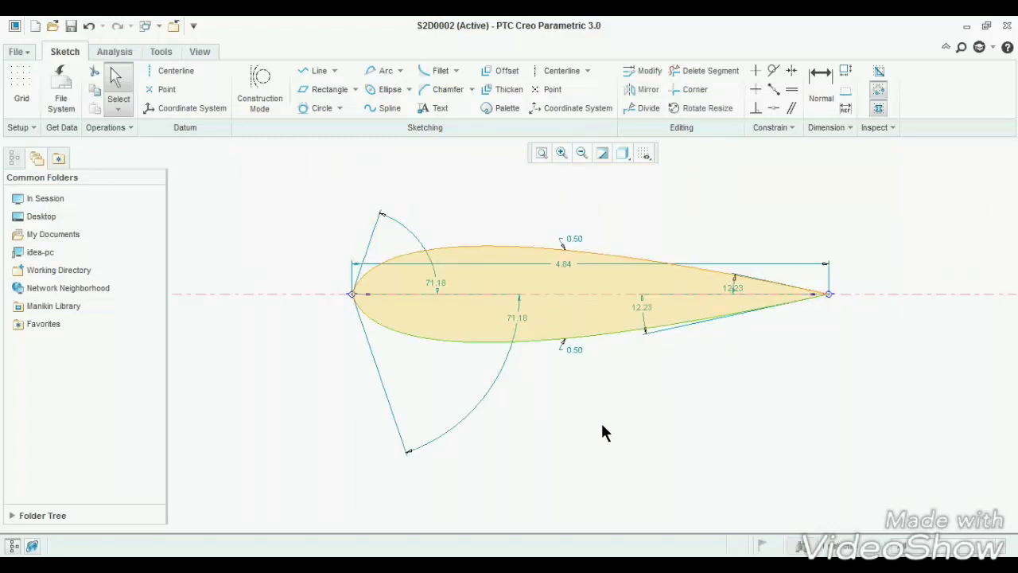
key("Delete")
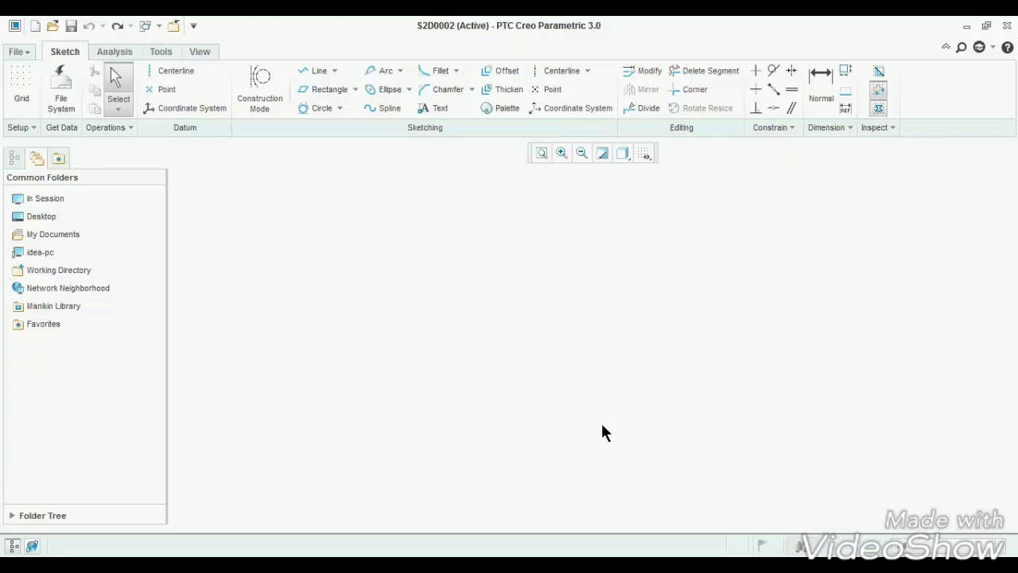
Draw a horizontal Axis Ends Ellipse about 2.80 wide and 0.86 high
left_click(408, 89)
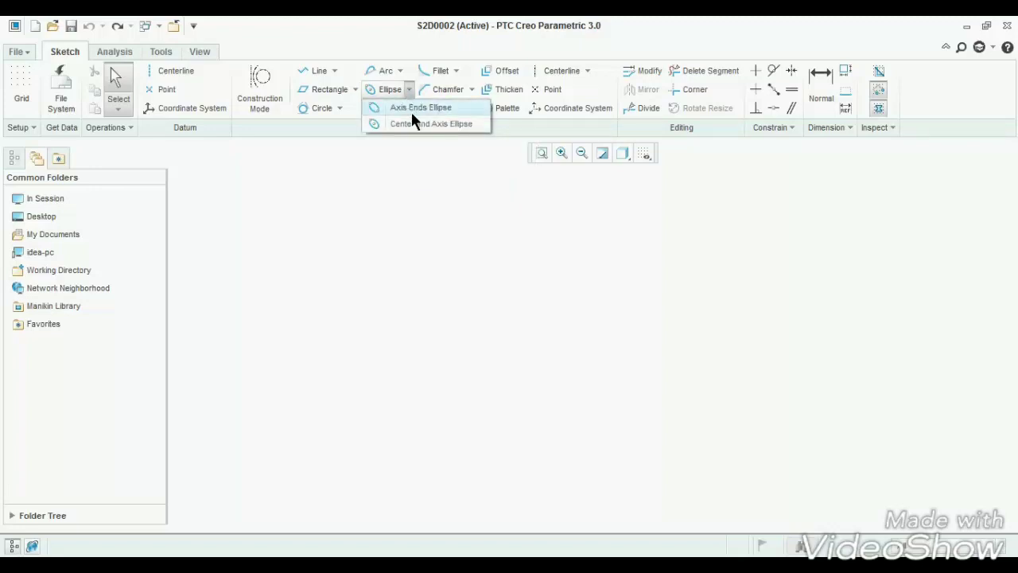
left_click(411, 108)
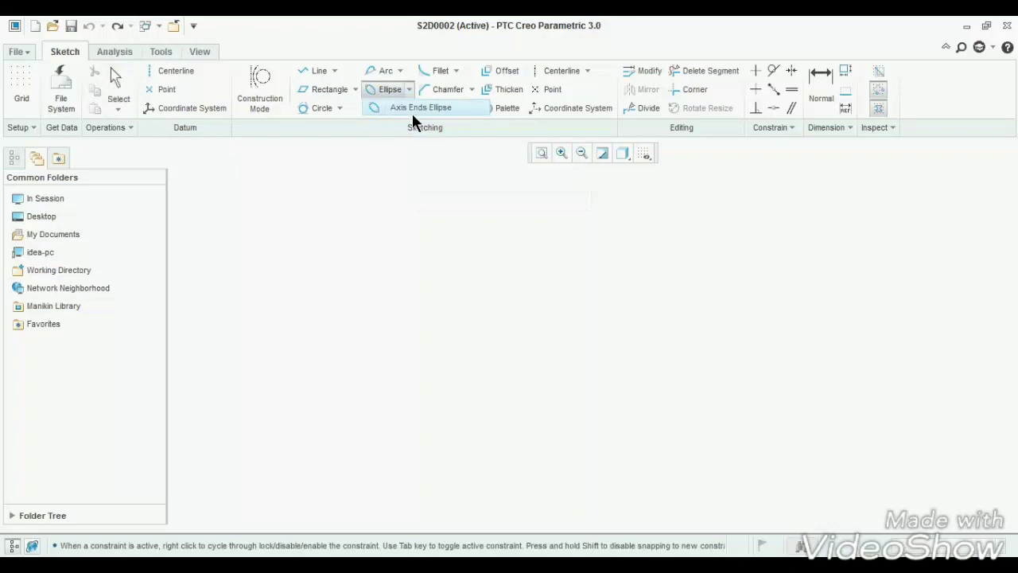
left_click(382, 329)
left_click(657, 329)
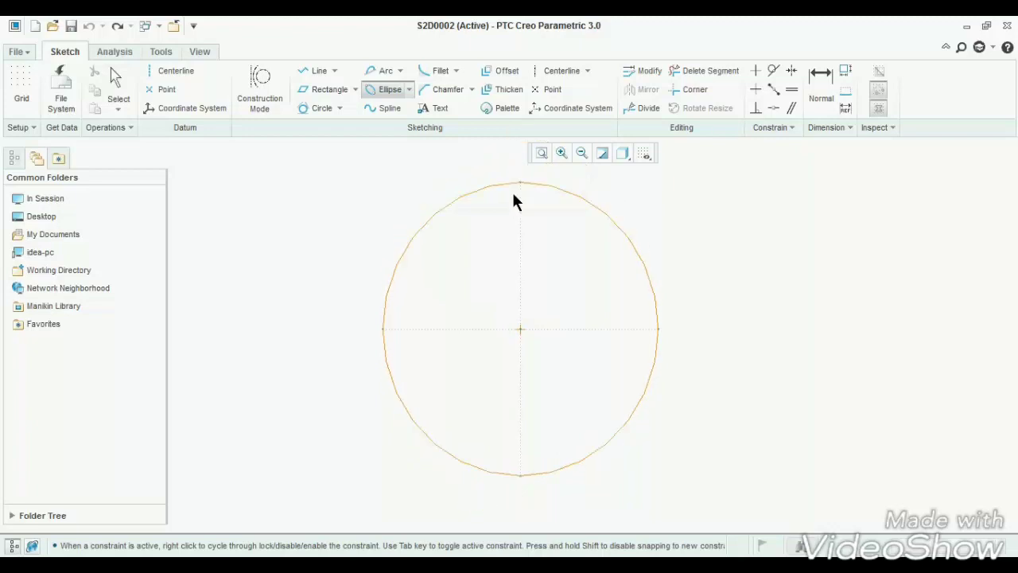
left_click(522, 287)
middle_click(559, 263)
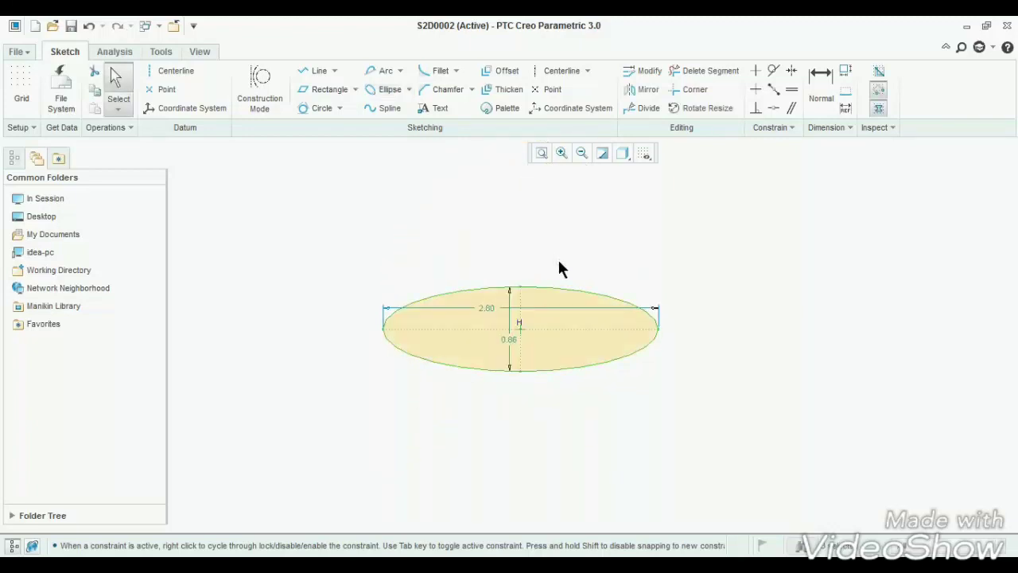
Set the ellipse's horizontal axis to 3 and its vertical axis to 0.6
double_click(487, 308)
type("3")
key("Return")
double_click(577, 345)
type(".6")
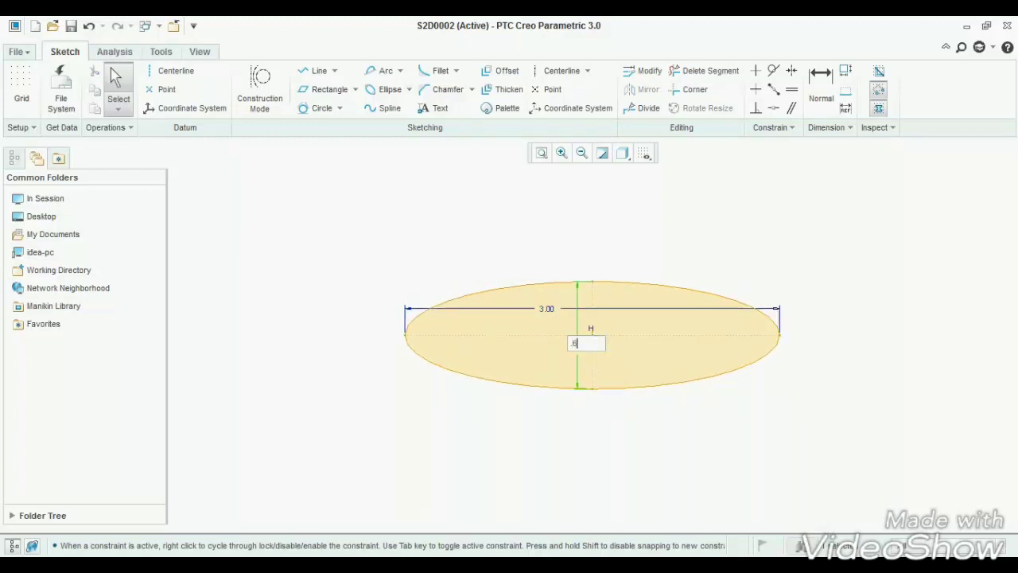
scroll(379, 418, "up", 1)
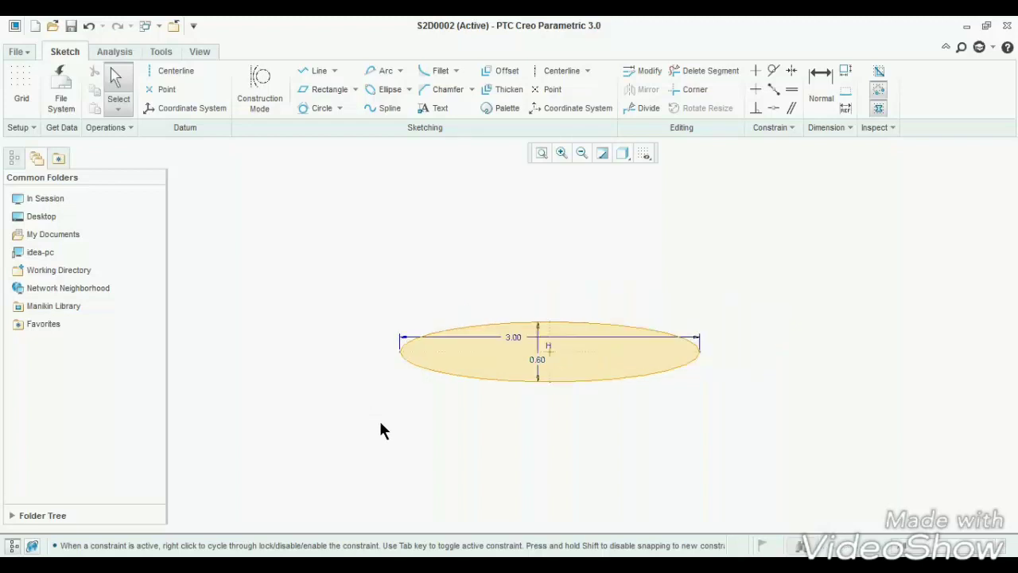
Draw a horizontal Center and Axis Ellipse about 1.49 wide and 0.54 high, centered about 2.00 below the first ellipse
left_click(409, 89)
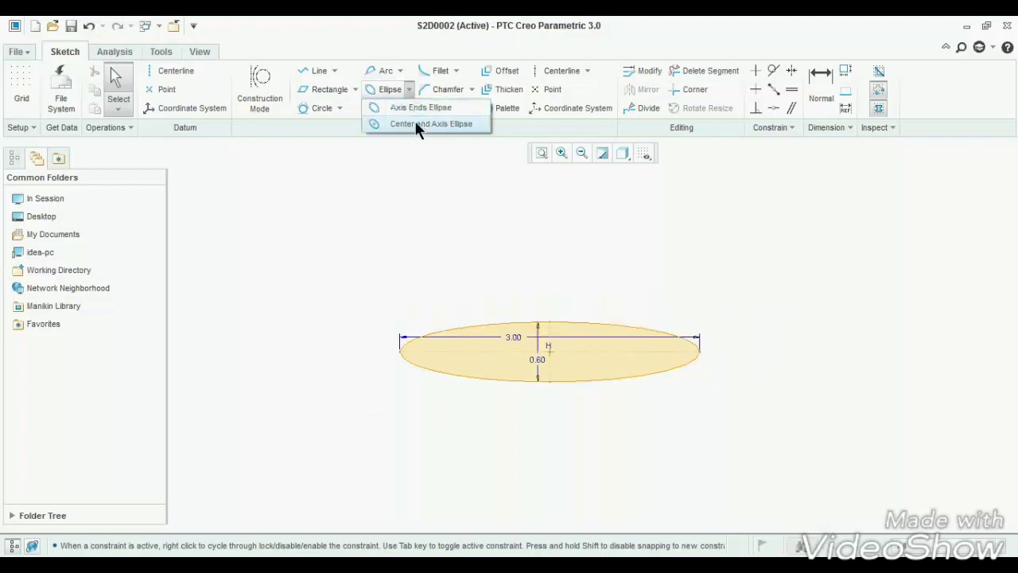
left_click(414, 124)
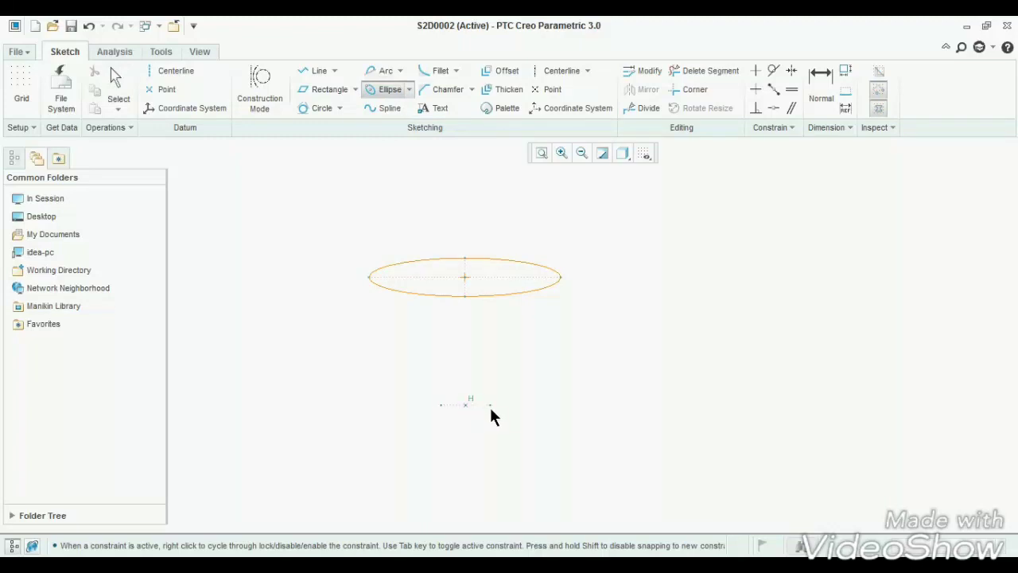
scroll(503, 426, "down", 1)
scroll(503, 426, "down", 1)
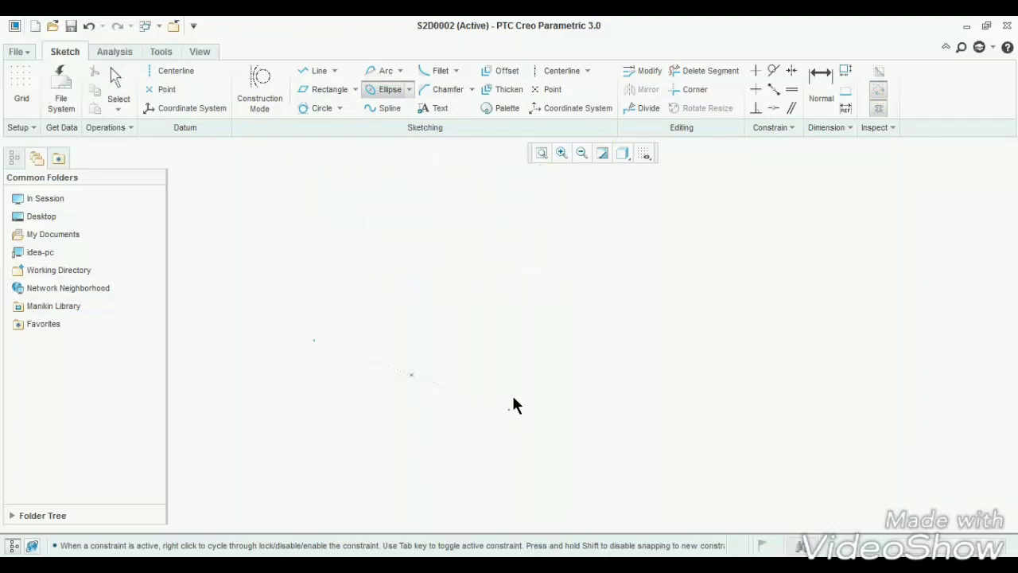
left_click(527, 372)
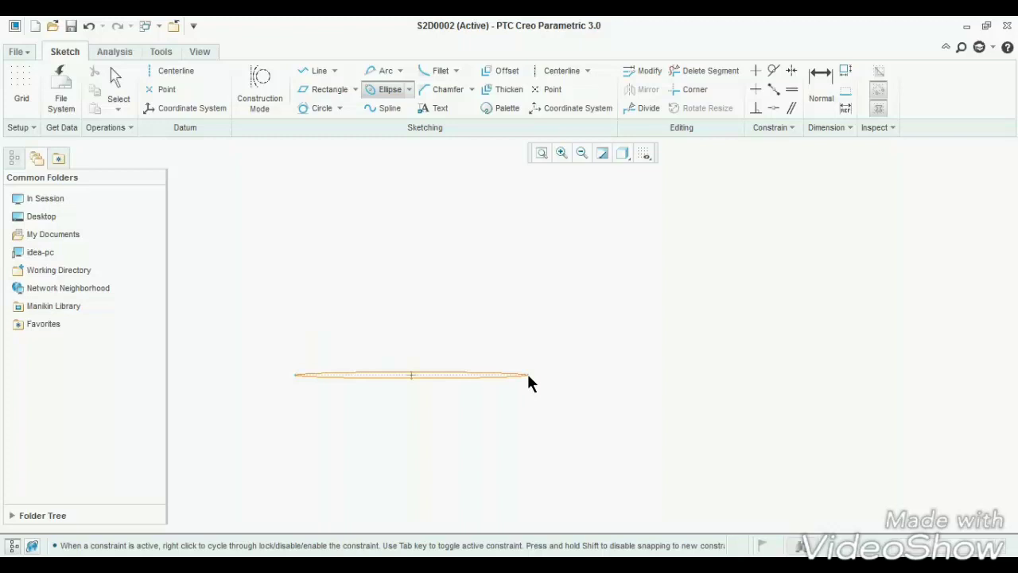
left_click(525, 423)
middle_click(555, 401)
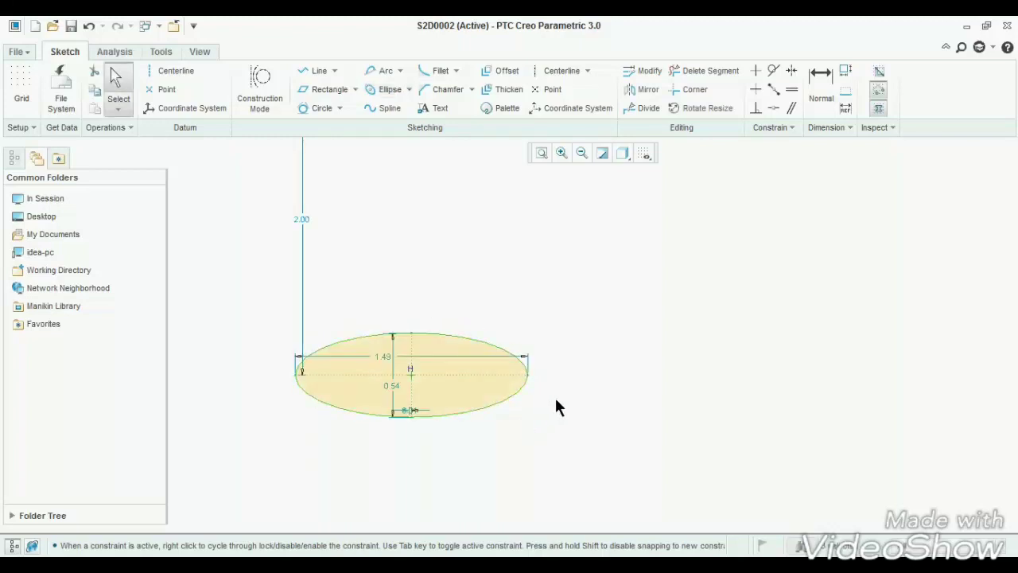
Undo both ellipses to clear the sketch
scroll(483, 436, "up", 5)
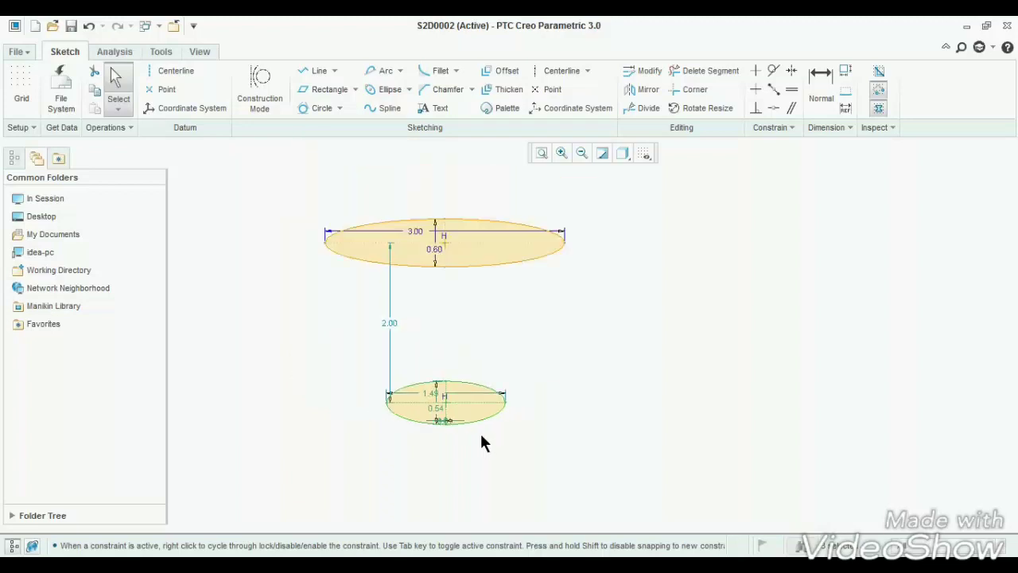
key("ctrl+z")
key("ctrl+z")
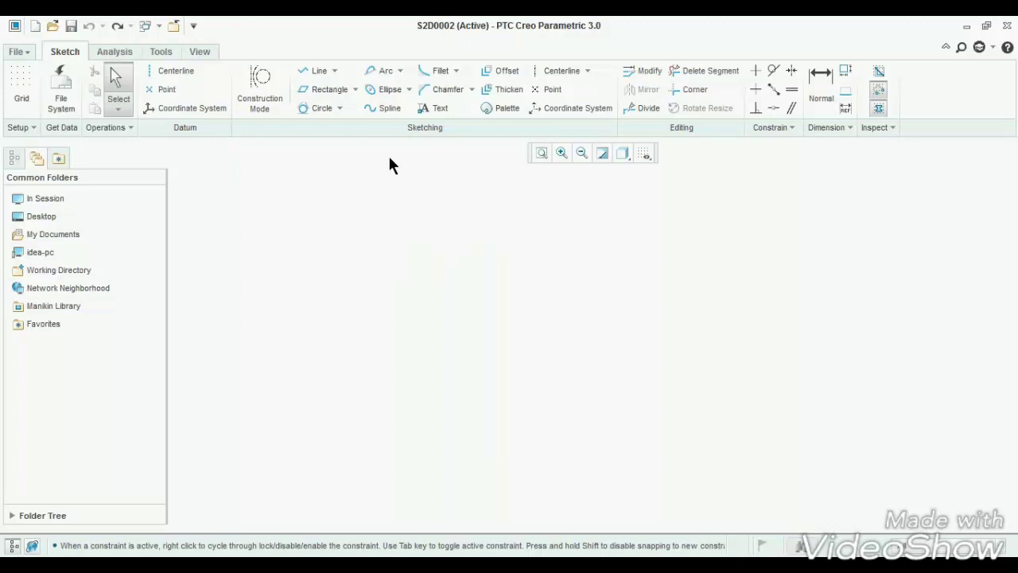
Draw a horizontal line about 5.52 long across the middle of the sketch
left_click(388, 110)
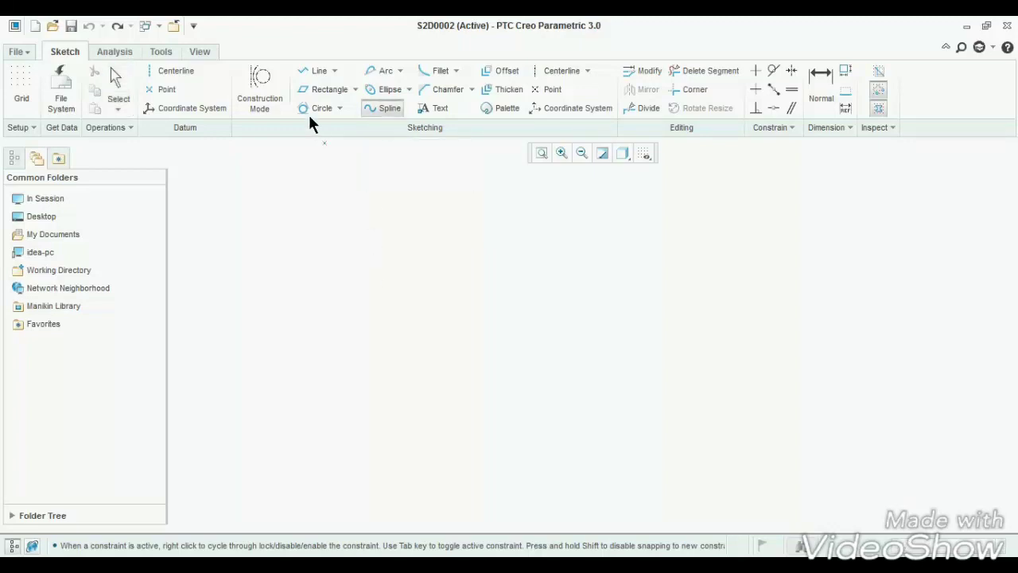
left_click(316, 74)
left_click(370, 368)
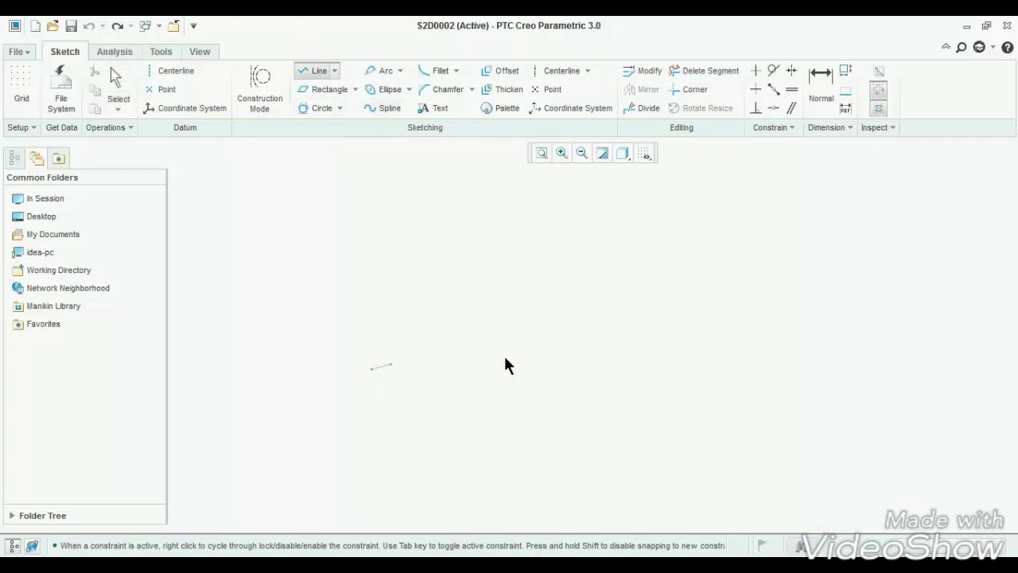
middle_click(724, 390)
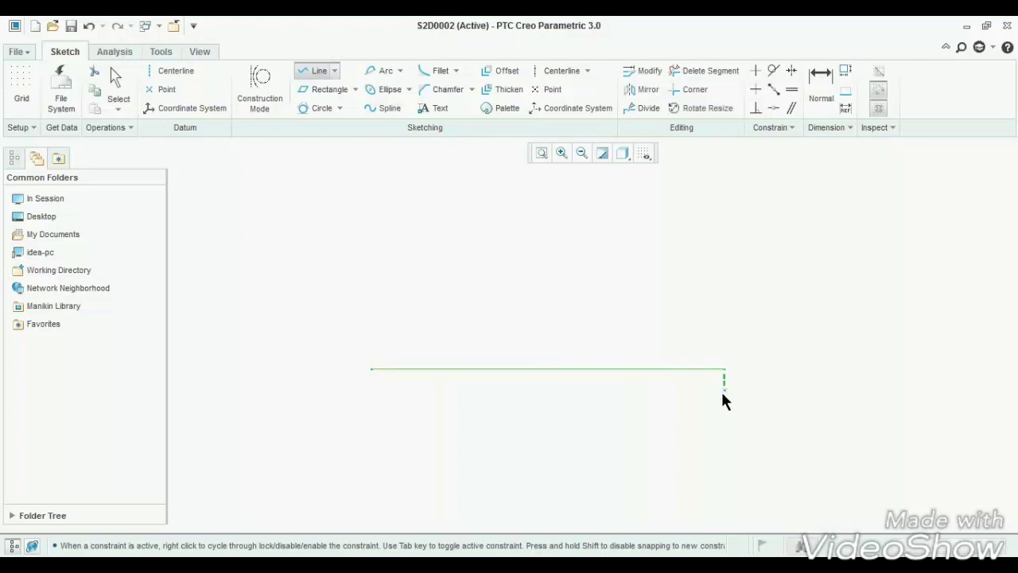
Draw a wavy nine-point Spline above the line, from its left endpoint to its right endpoint, closing the profile
left_click(380, 106)
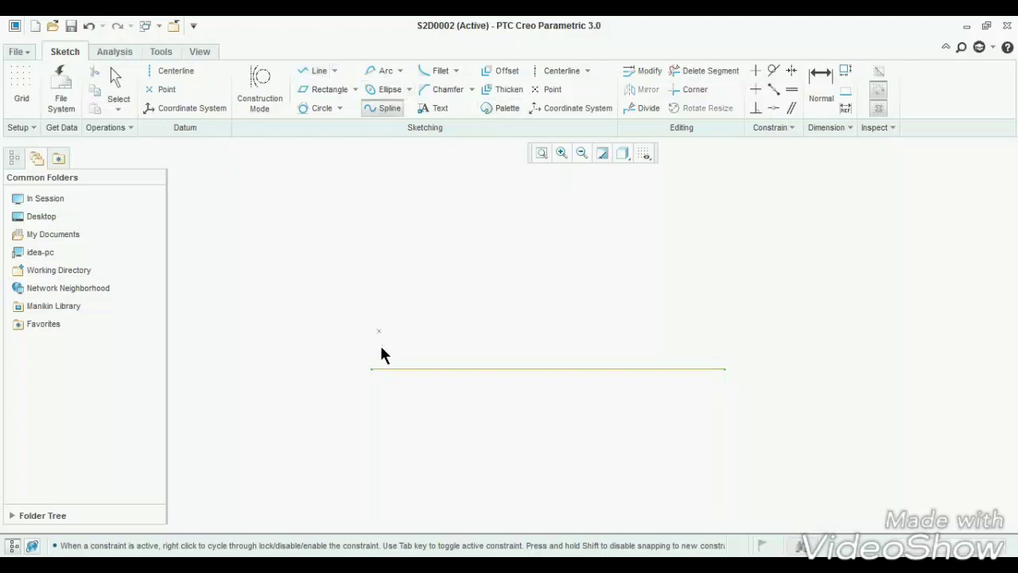
left_click(368, 369)
left_click(456, 238)
left_click(497, 293)
left_click(564, 269)
left_click(628, 292)
left_click(721, 295)
left_click(782, 342)
left_click(739, 357)
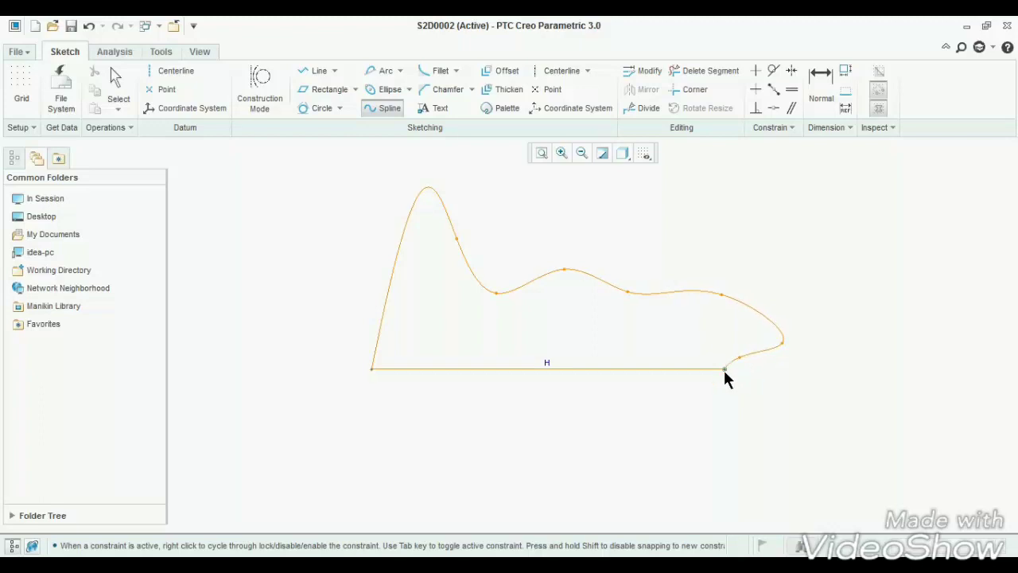
left_click(723, 369)
middle_click(737, 416)
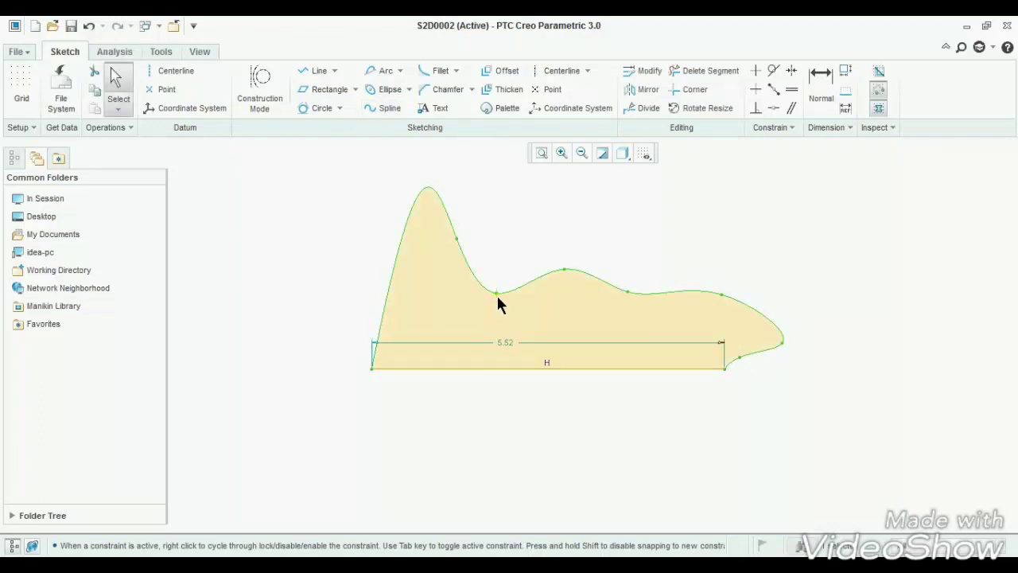
Reshape the spline by moving its third and fifth points upward and its last two interior points outward to form a large right-hand lobe
mouse_move(496, 294)
left_mouse_down()
mouse_move(523, 241)
mouse_move(570, 223)
mouse_move(517, 222)
left_mouse_up()
mouse_move(633, 301)
left_mouse_down()
mouse_move(645, 233)
mouse_move(666, 220)
mouse_move(657, 212)
left_mouse_up()
mouse_move(742, 357)
left_mouse_down()
mouse_move(840, 398)
mouse_move(866, 348)
mouse_move(860, 382)
mouse_move(798, 411)
left_mouse_up()
mouse_move(783, 344)
left_mouse_down()
mouse_move(856, 268)
mouse_move(864, 241)
mouse_move(855, 232)
left_mouse_up()
left_click_drag(797, 402, 902, 309)
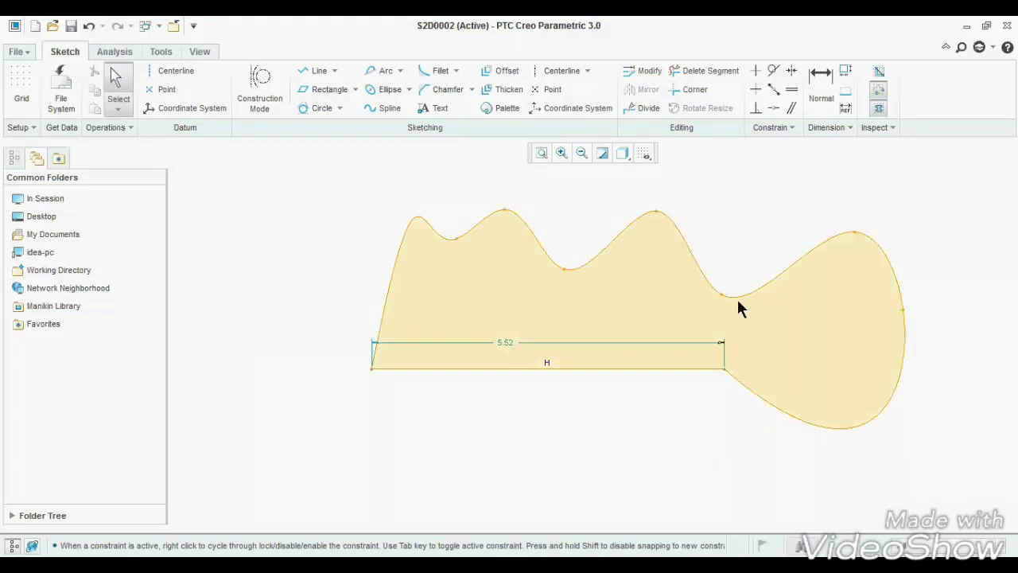
Undo the spline edits, the spline and the horizontal line to clear the sketch
key("ctrl+z")
key("ctrl+z")
key("ctrl+z")
key("ctrl+z")
key("ctrl+z")
key("ctrl+z")
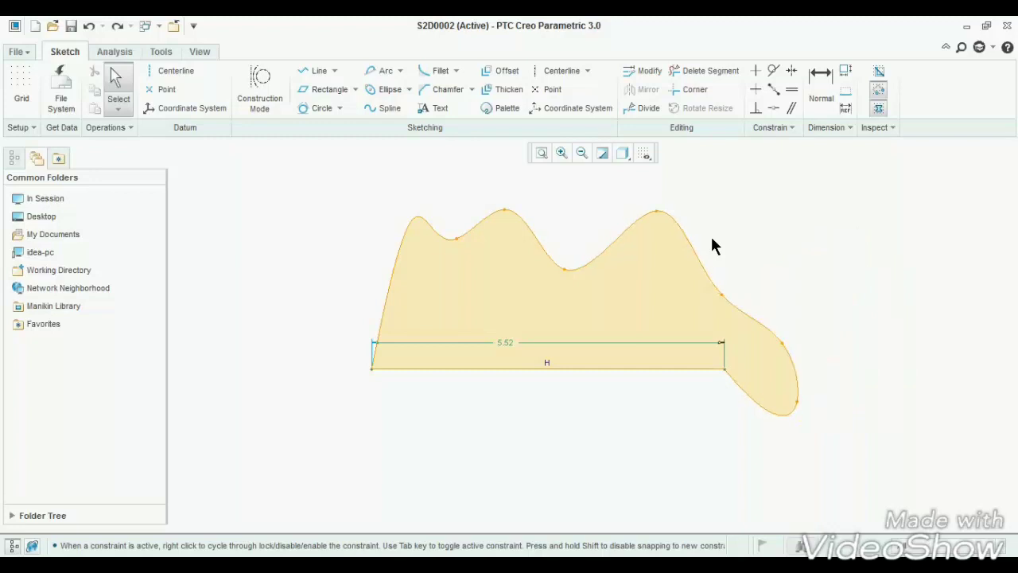
key("ctrl+z")
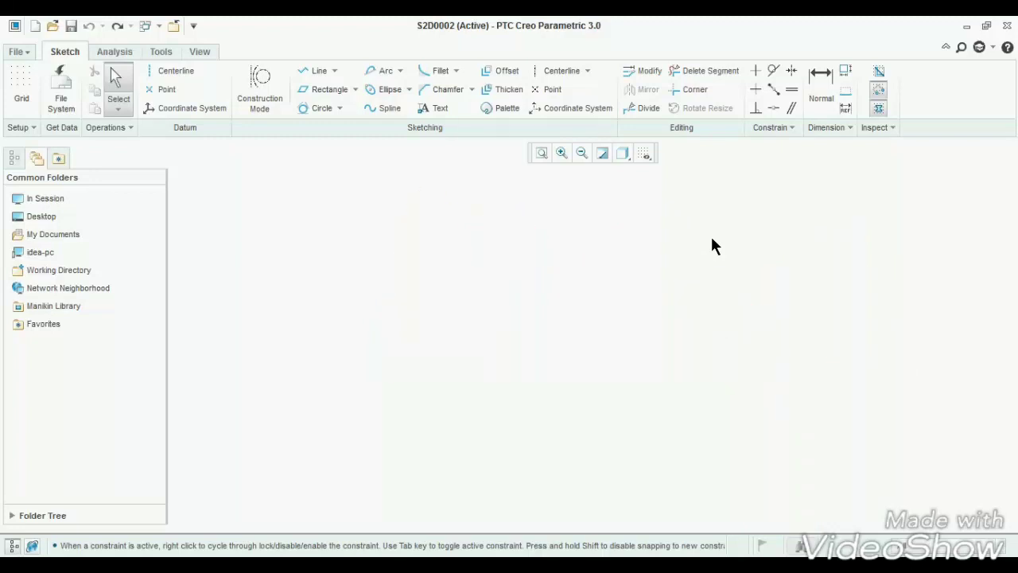
Draw a corner rectangle about 4.95 wide and 2.54 high in the middle of the empty sketch
left_click(303, 92)
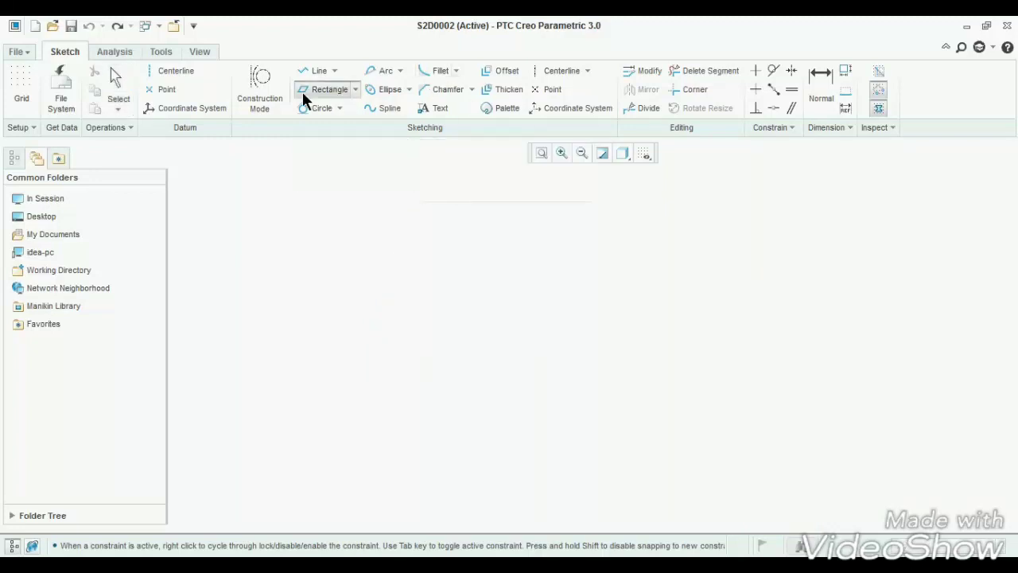
left_click(356, 90)
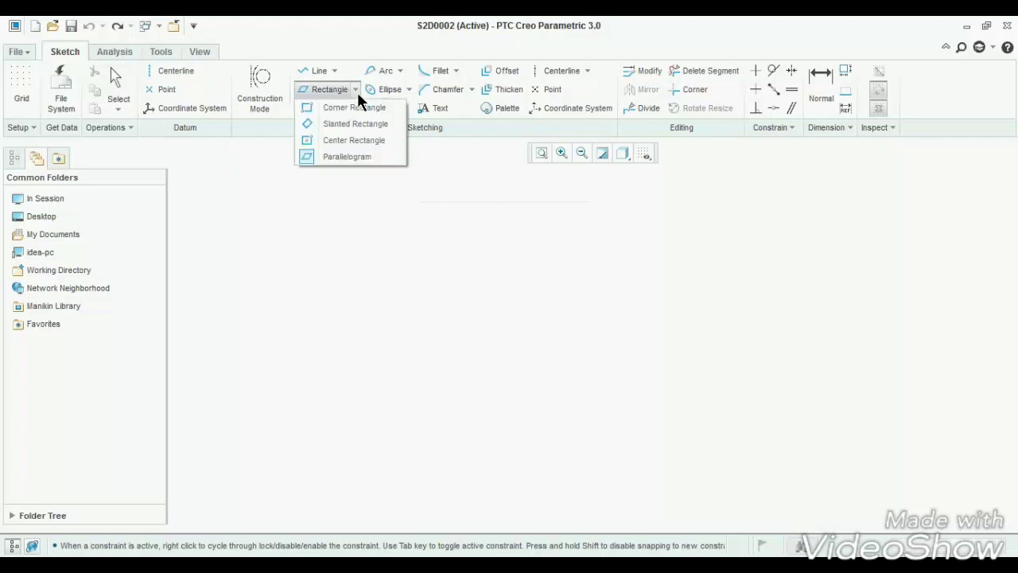
left_click(362, 108)
left_click(396, 234)
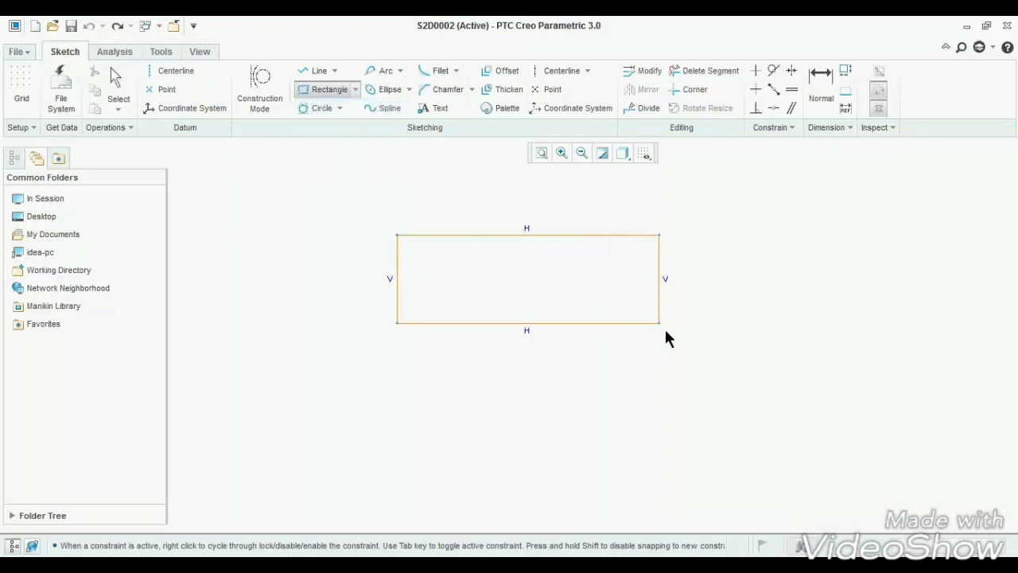
left_click(714, 397)
middle_click(585, 256)
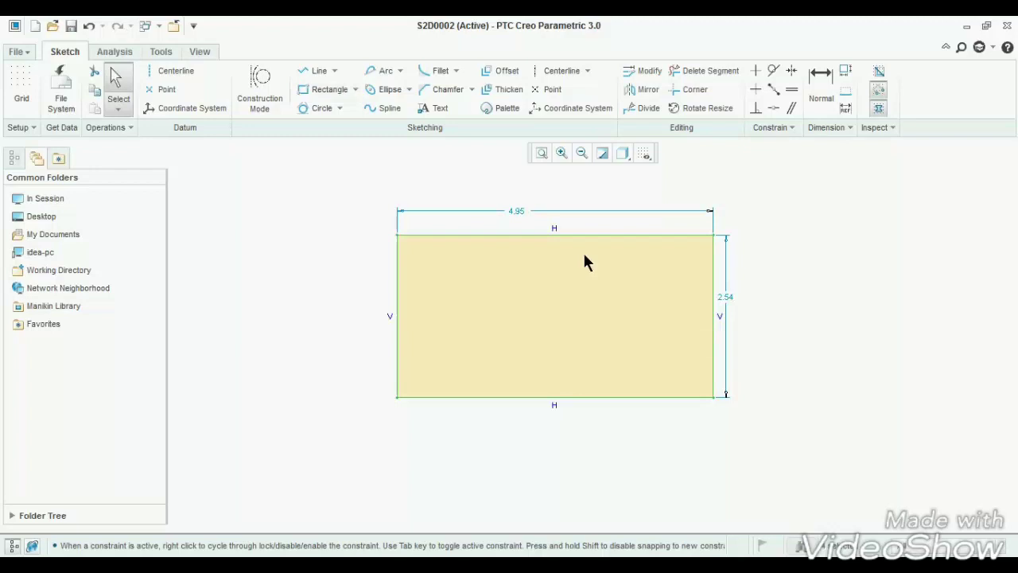
Set the rectangle's width to 6 and its height to 4
double_click(523, 216)
type("6")
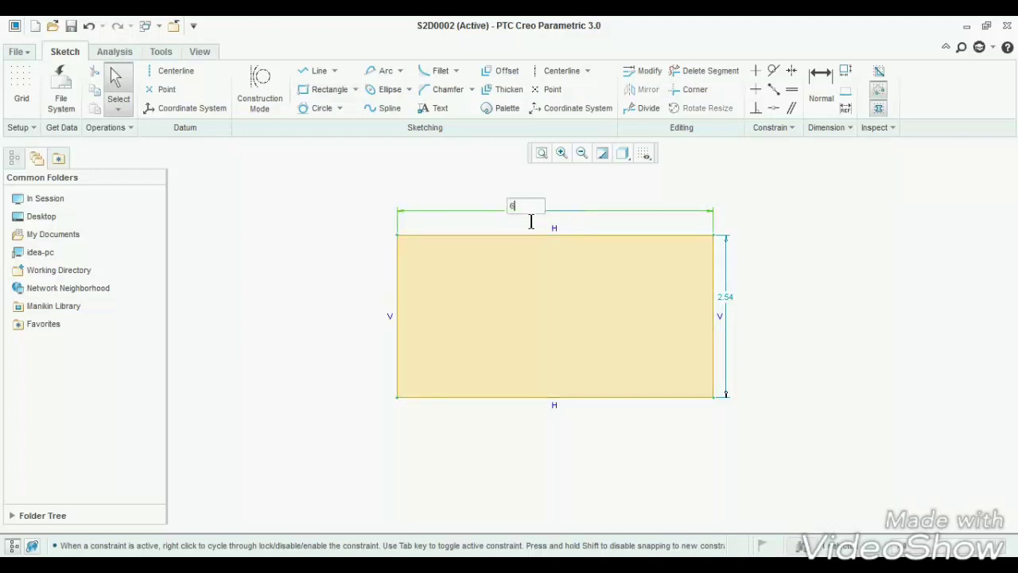
key("Return")
double_click(782, 323)
type("4")
key("Return")
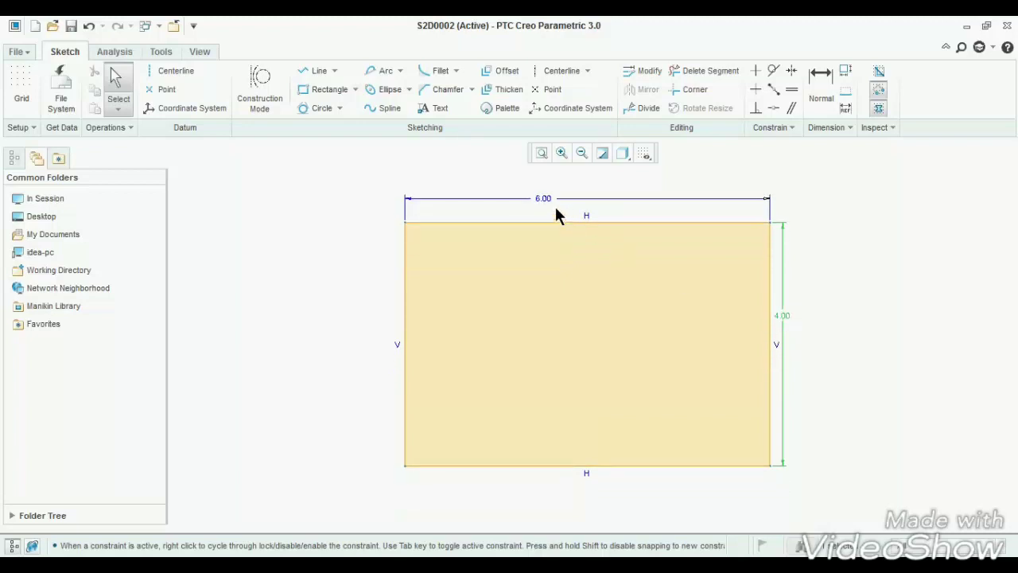
Set the rectangle's width to 7
double_click(546, 199)
type("7")
key("Return")
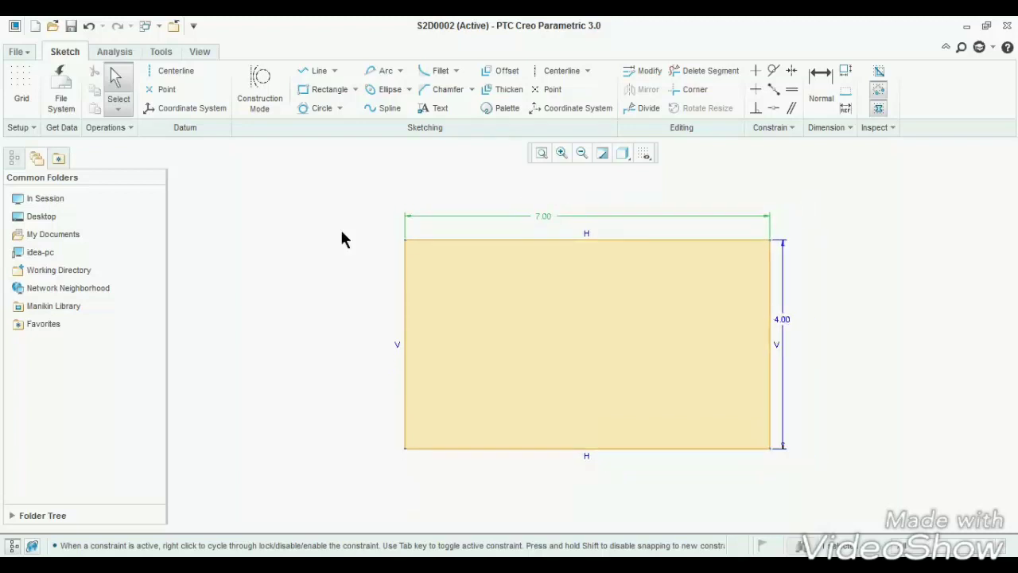
Add a Circular fillet of about 0.49 radius between the rectangle's top and left edges
left_click(457, 71)
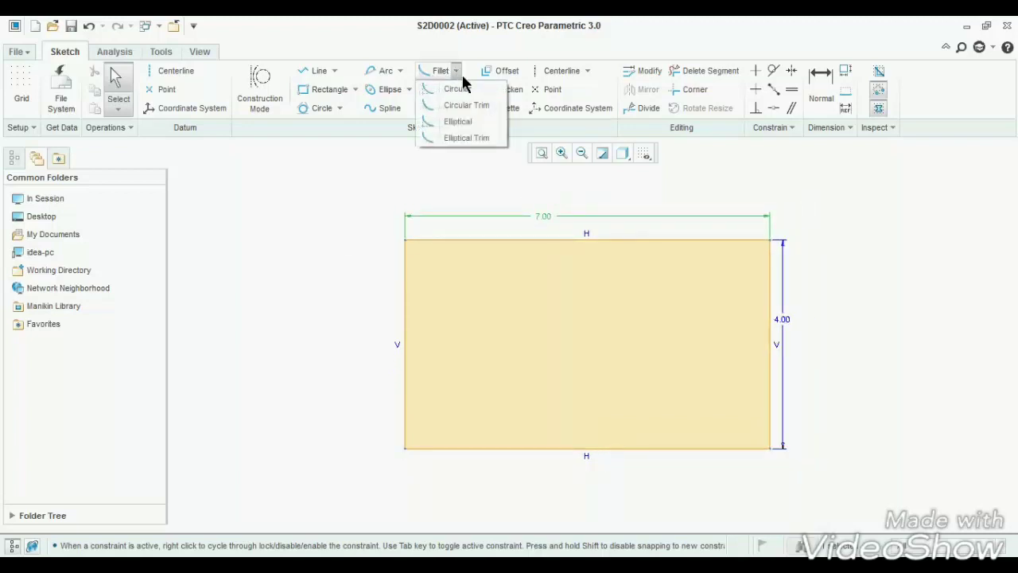
left_click(465, 89)
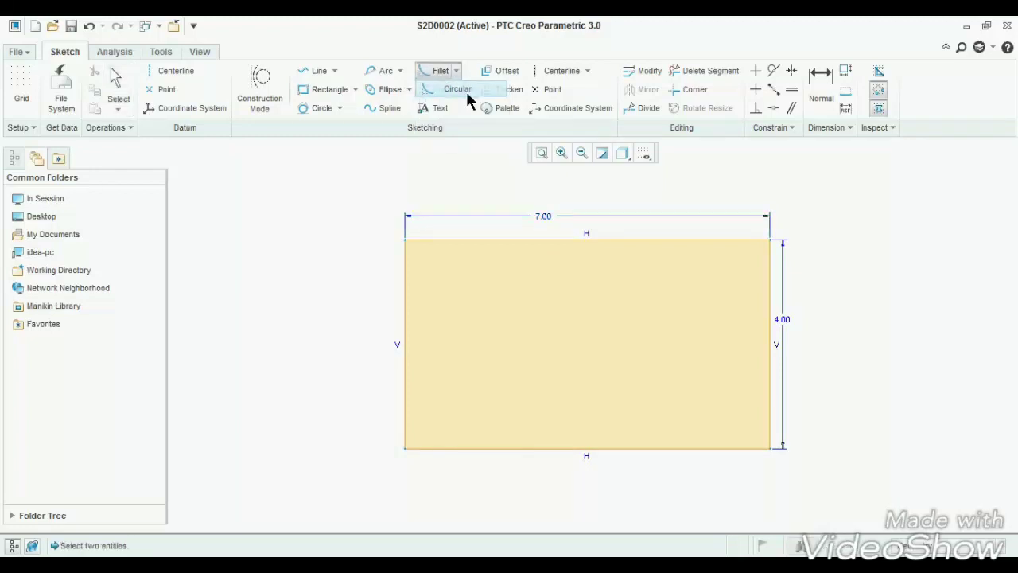
left_click(469, 240)
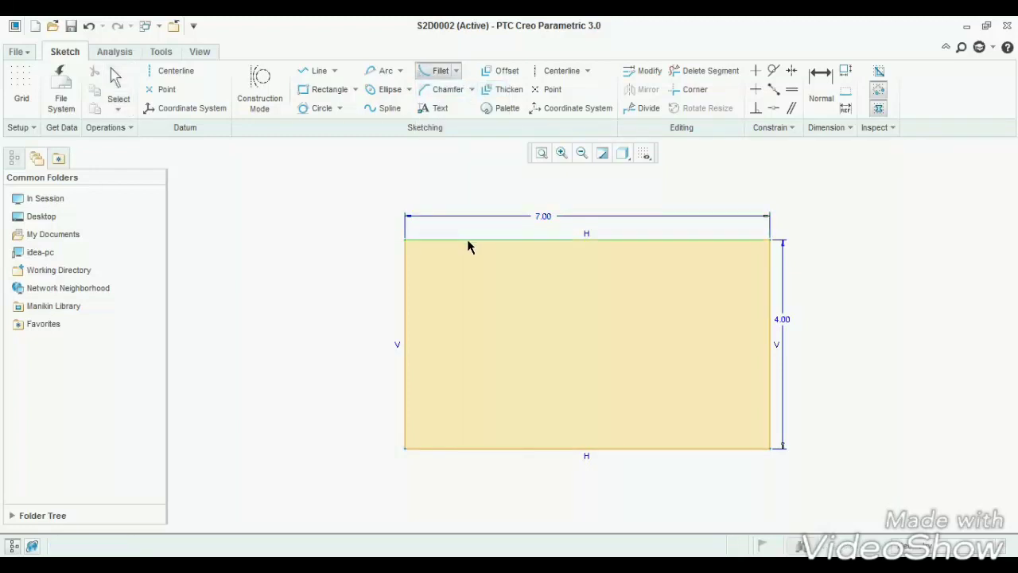
left_click(404, 268)
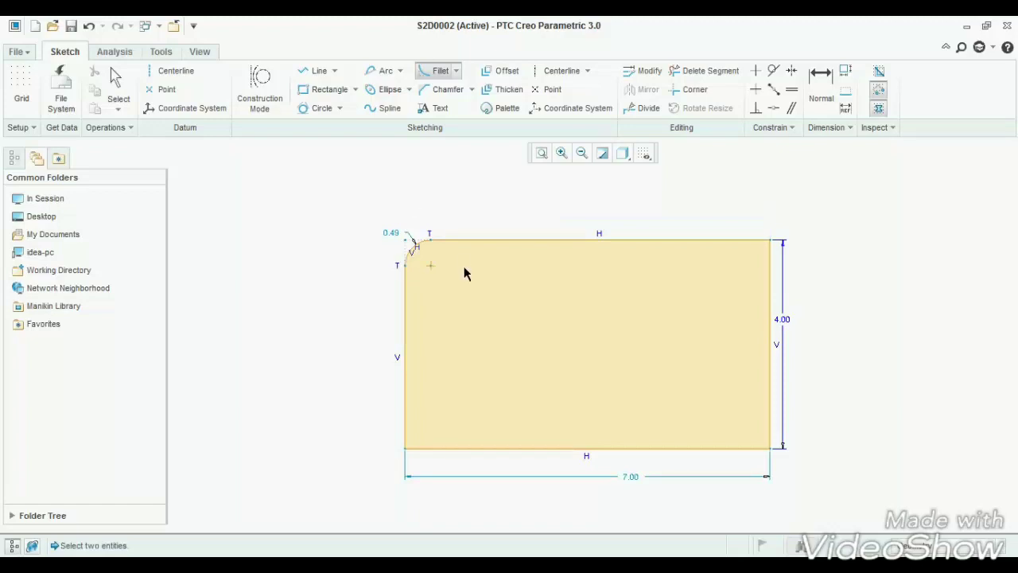
Add a Circular Trim fillet of about 0.19 radius at the rectangle's upper-right corner and compare it with the upper-left fillet
left_click(456, 70)
left_click(457, 101)
left_click(763, 240)
left_click(771, 251)
scroll(773, 253, "up", 2)
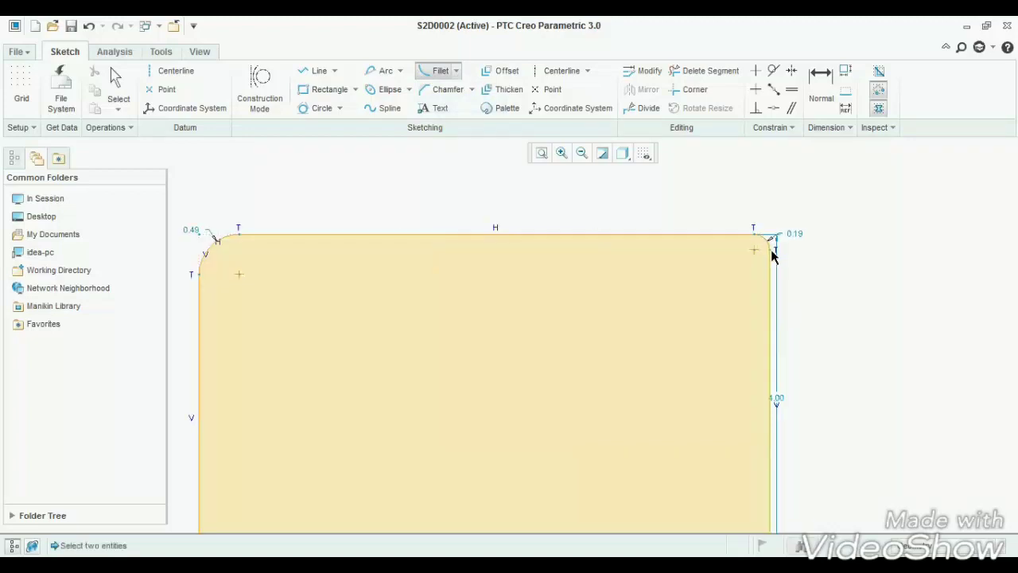
scroll(771, 255, "up", 2)
scroll(773, 224, "down", 2)
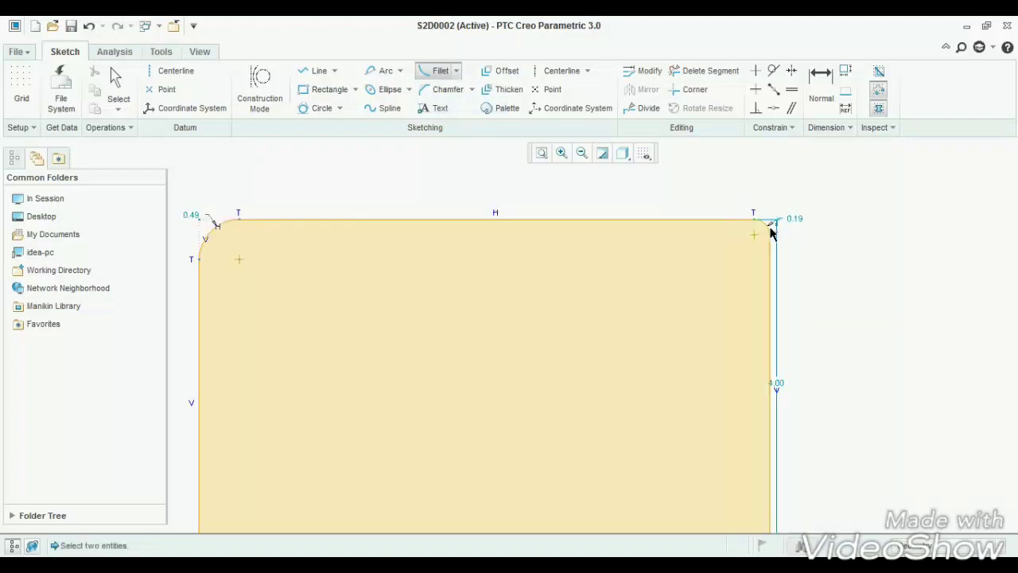
scroll(772, 229, "down", 2)
scroll(465, 246, "up", 3)
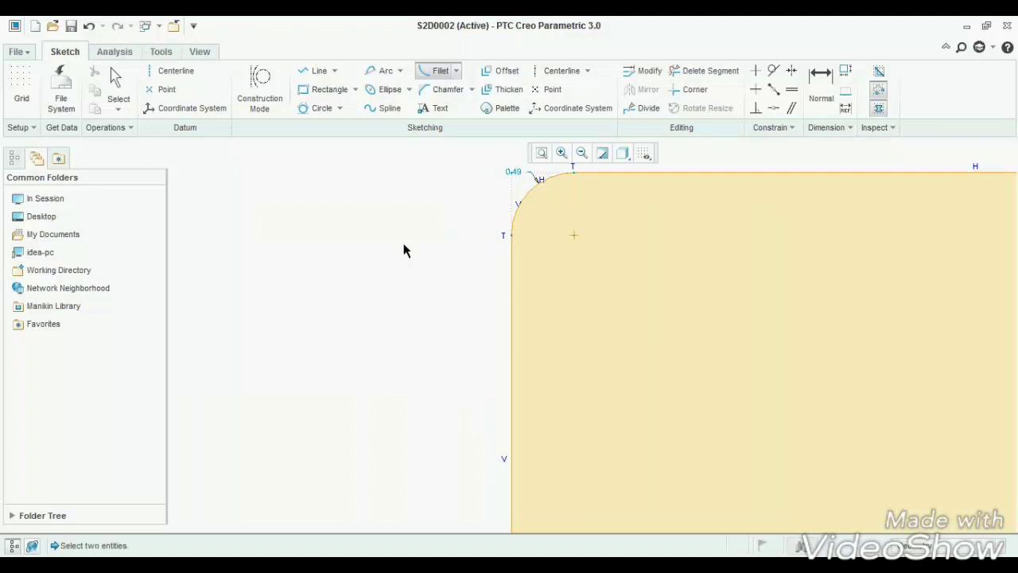
scroll(403, 252, "down", 3)
Add an Elliptical fillet about 0.49 wide and 1.13 high at the rectangle's lower-left corner and inspect it closely
left_click(456, 71)
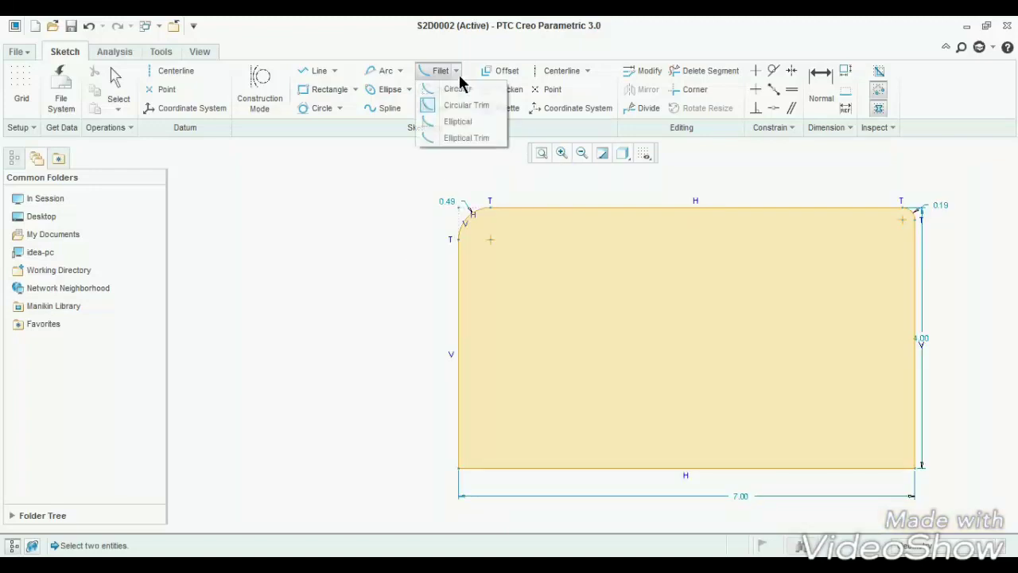
left_click(458, 123)
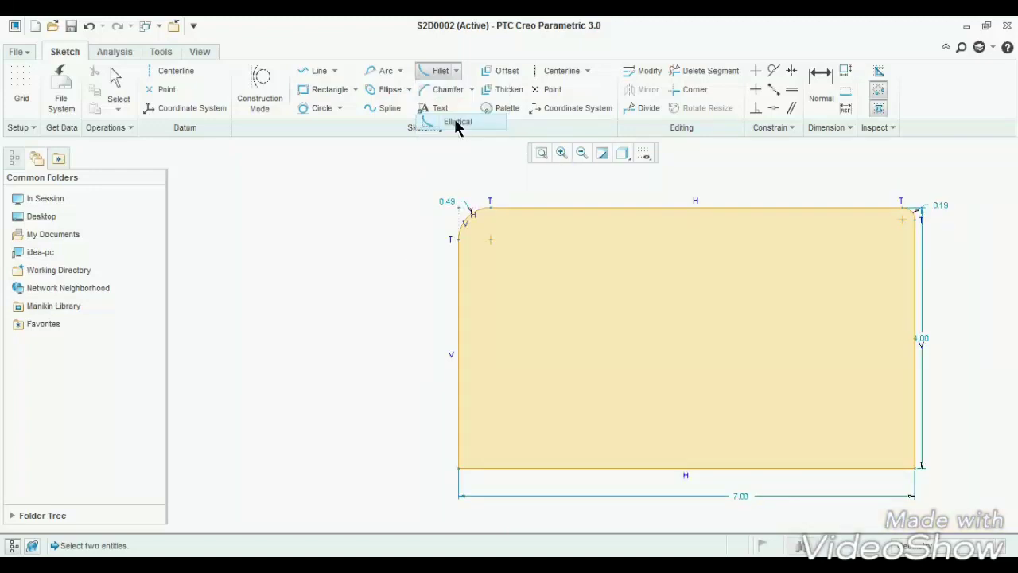
left_click(458, 398)
left_click(490, 470)
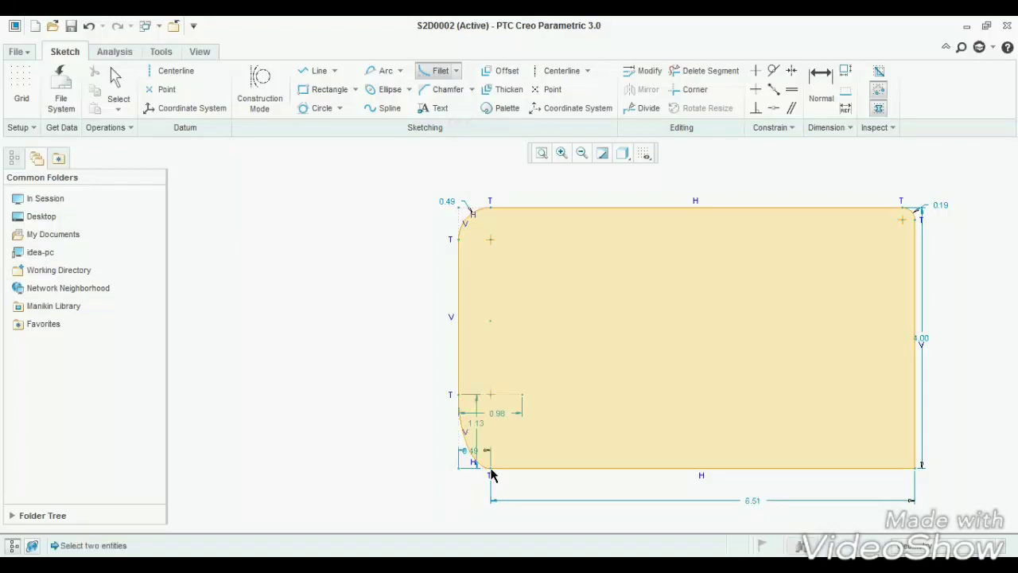
scroll(491, 478, "up", 5)
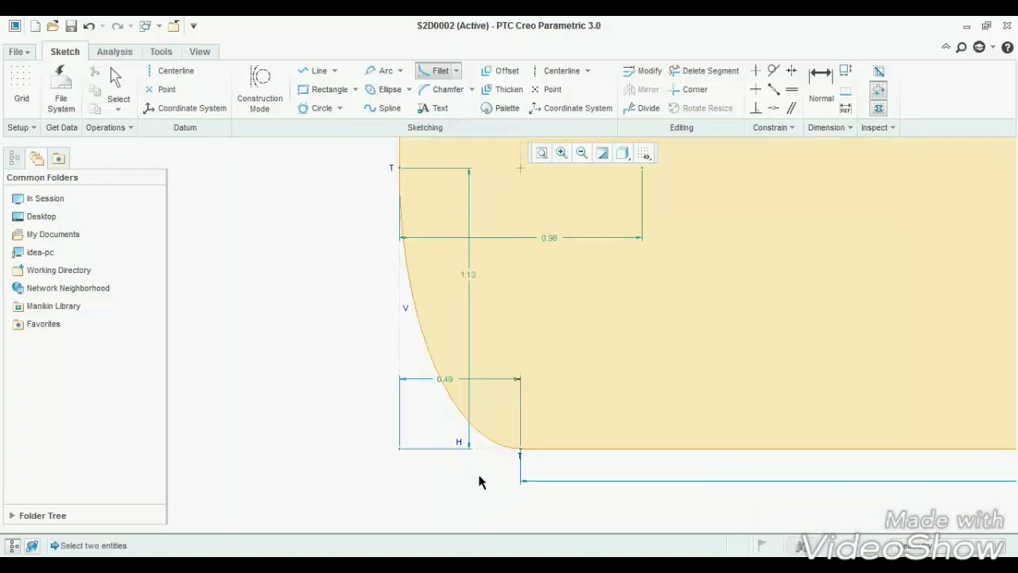
scroll(480, 481, "down", 5)
Add an Elliptical Trim fillet between the rectangle's right and bottom edges and inspect the lower-right corner
left_click(456, 71)
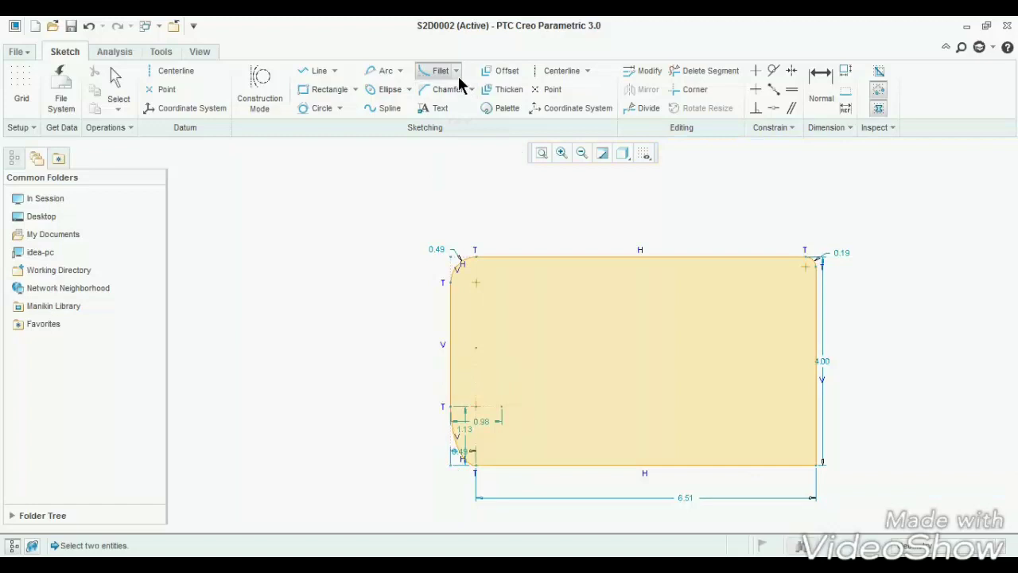
left_click(458, 133)
scroll(811, 461, "up", 3)
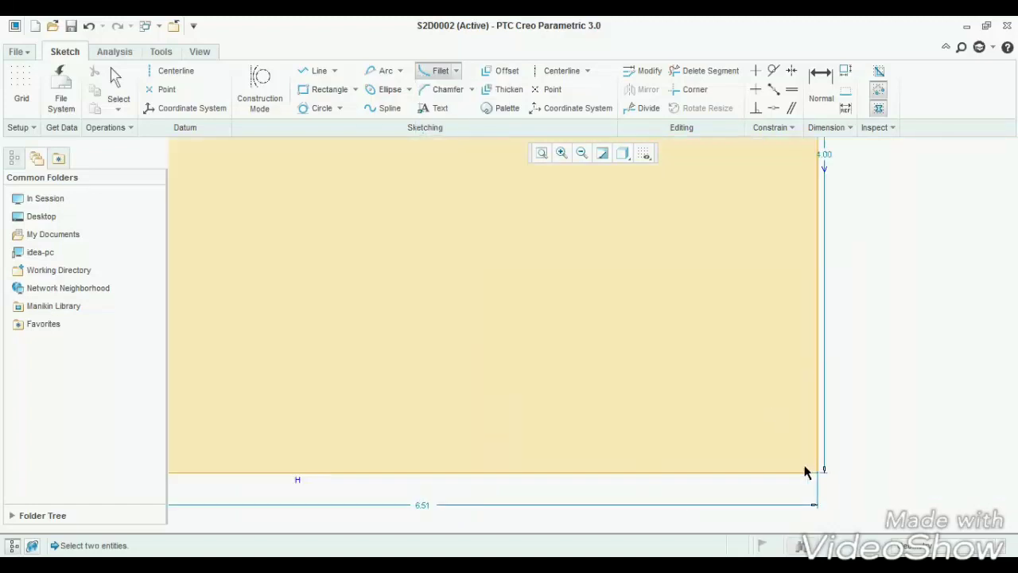
left_click(821, 410)
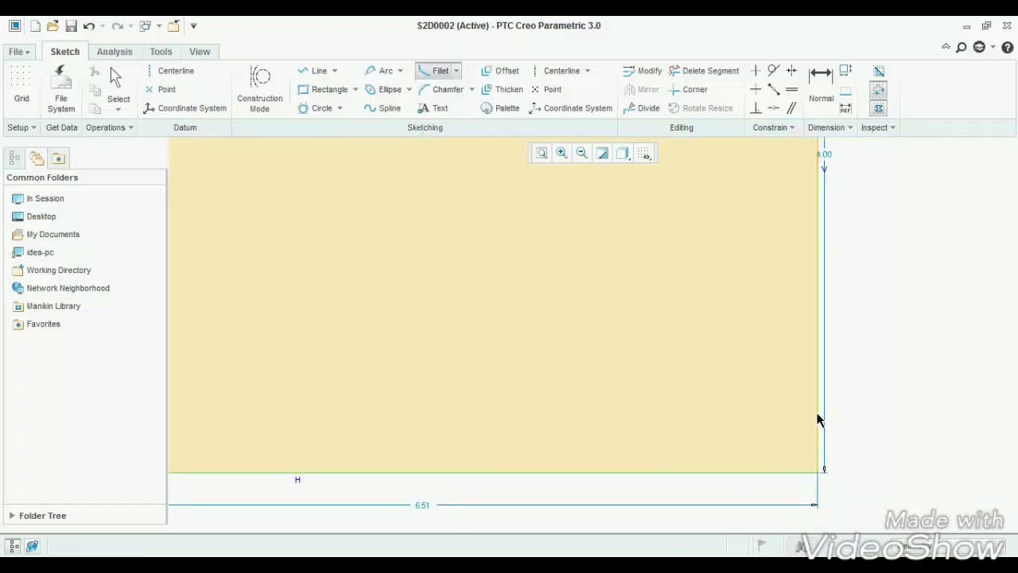
left_click(796, 472)
scroll(707, 368, "down", 2)
scroll(778, 436, "up", 2)
scroll(757, 414, "up", 1)
scroll(757, 413, "down", 5)
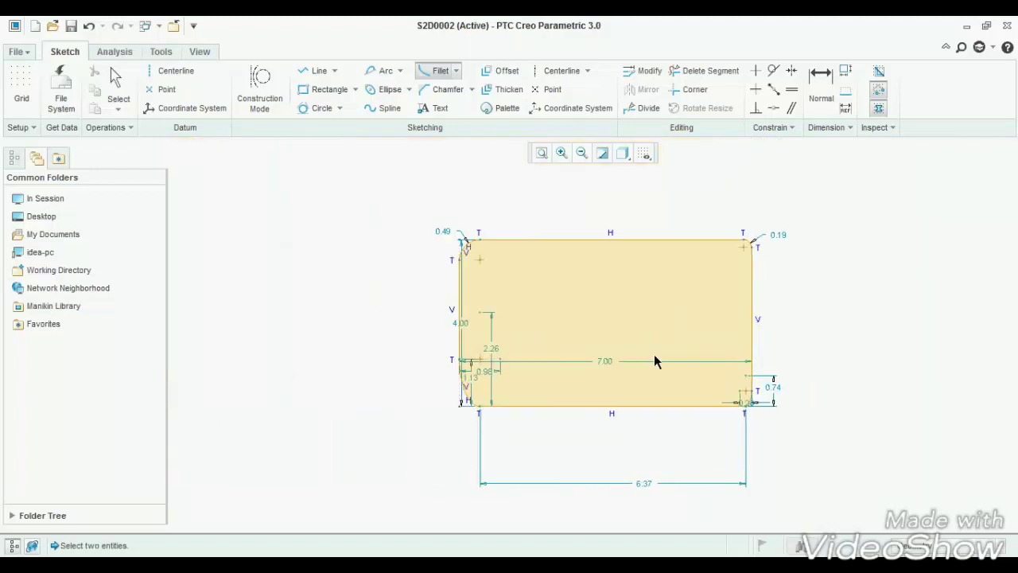
scroll(346, 310, "down", 1)
Undo all four corner fillets to restore the plain rectangle
middle_click(346, 310)
key("ctrl+z")
key("ctrl+z")
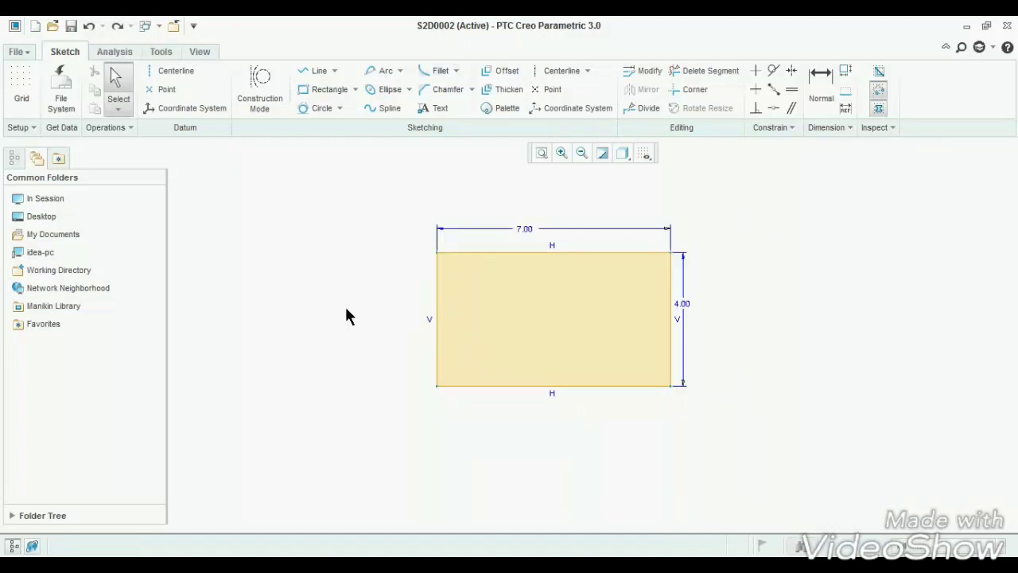
Add a Chamfer Trim at the rectangle's upper-left corner, leaving about 6.22 of the top edge and 3.12 of the left edge
left_click(472, 89)
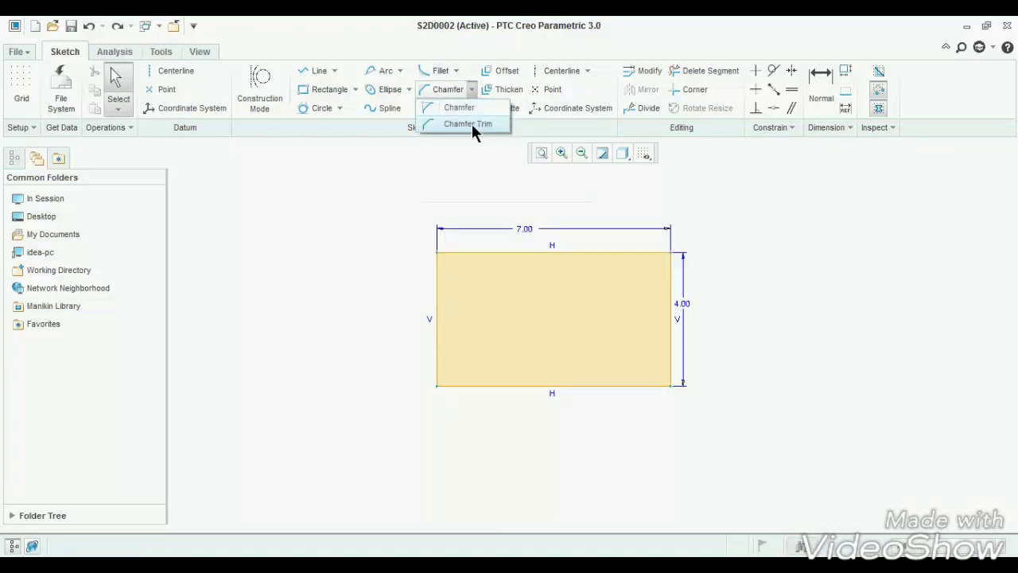
left_click(469, 123)
left_click(436, 286)
scroll(450, 272, "up", 3)
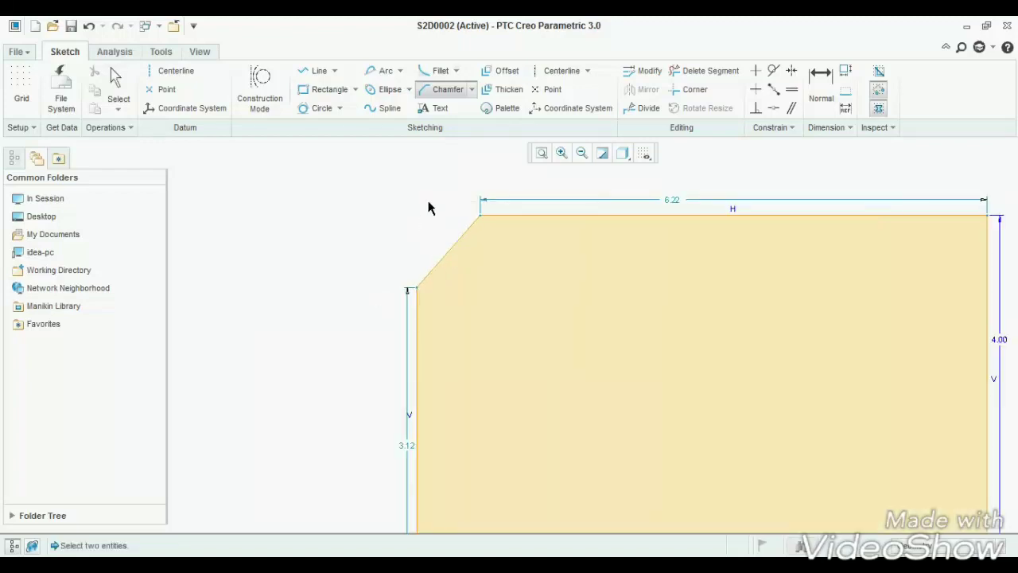
Add a standard Chamfer about 0.58 wide and 0.72 high at the rectangle's lower-left corner and inspect its construction lines
left_click(469, 95)
left_click(470, 108)
scroll(457, 145, "down", 3)
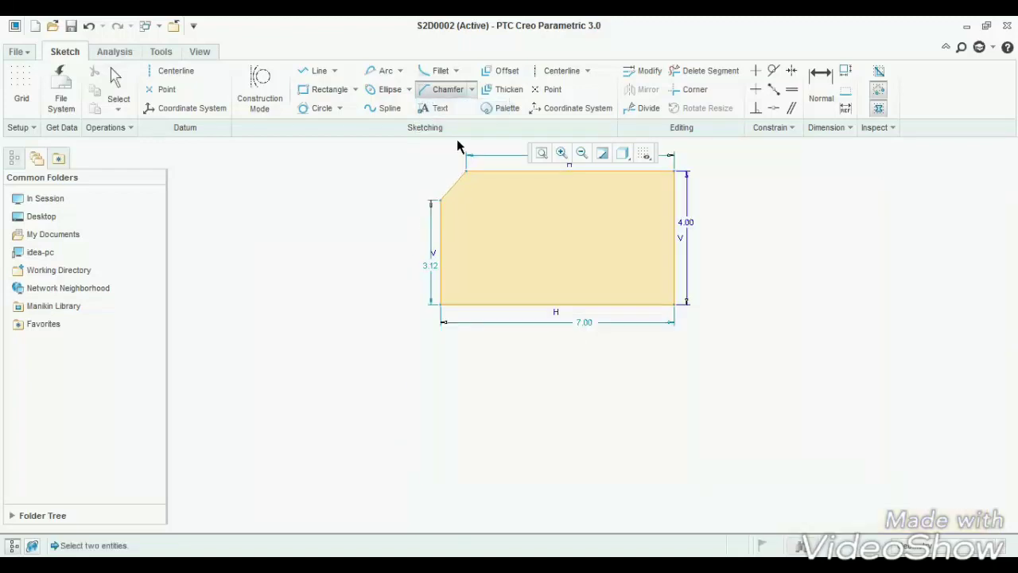
left_click(439, 288)
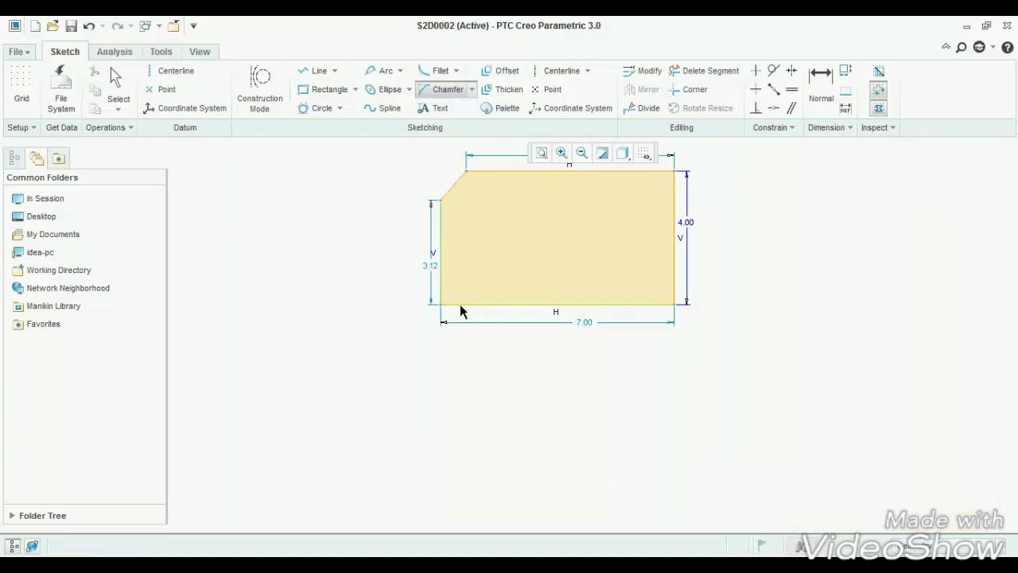
left_click(462, 305)
scroll(464, 317, "up", 3)
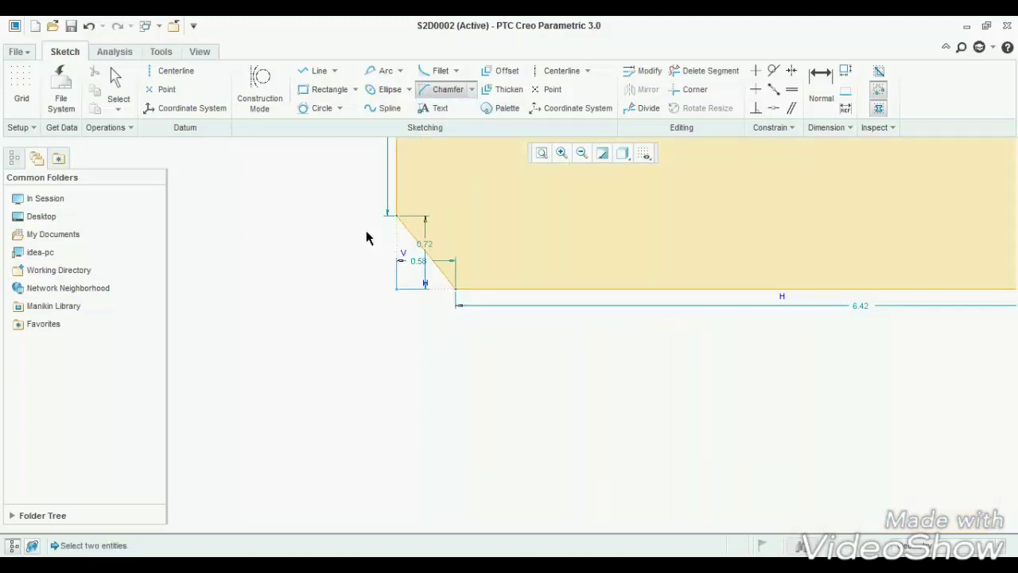
scroll(415, 239, "up", 3)
scroll(415, 236, "up", 5)
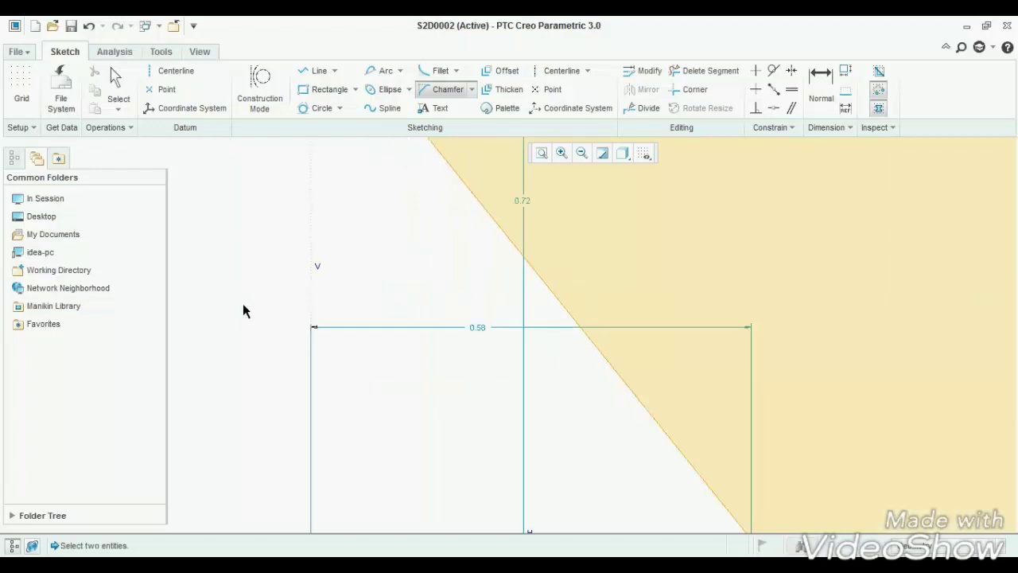
scroll(324, 294, "down", 10)
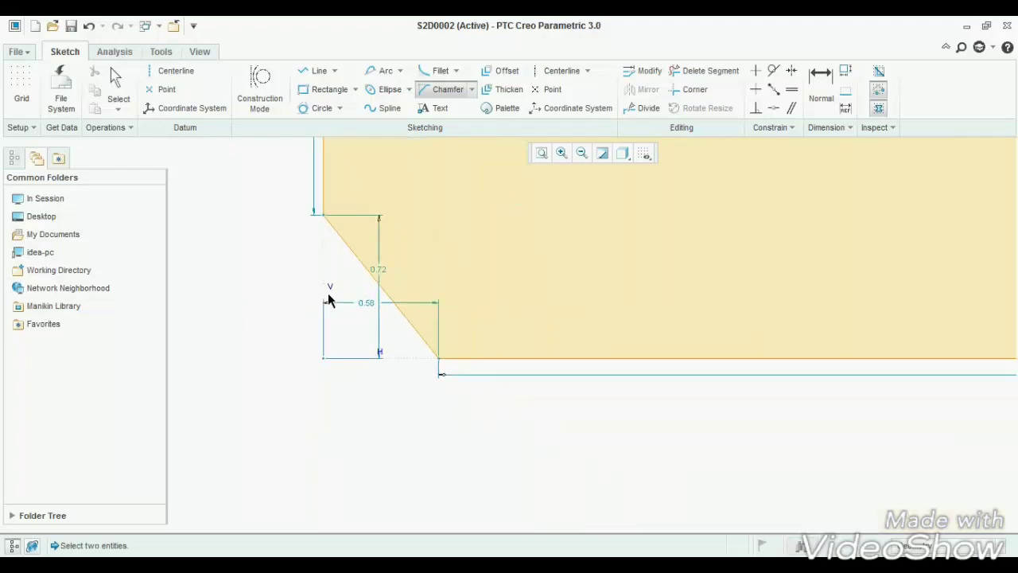
Undo both chamfers and the rectangle to clear the sketch
middle_click(342, 319)
key("ctrl+z")
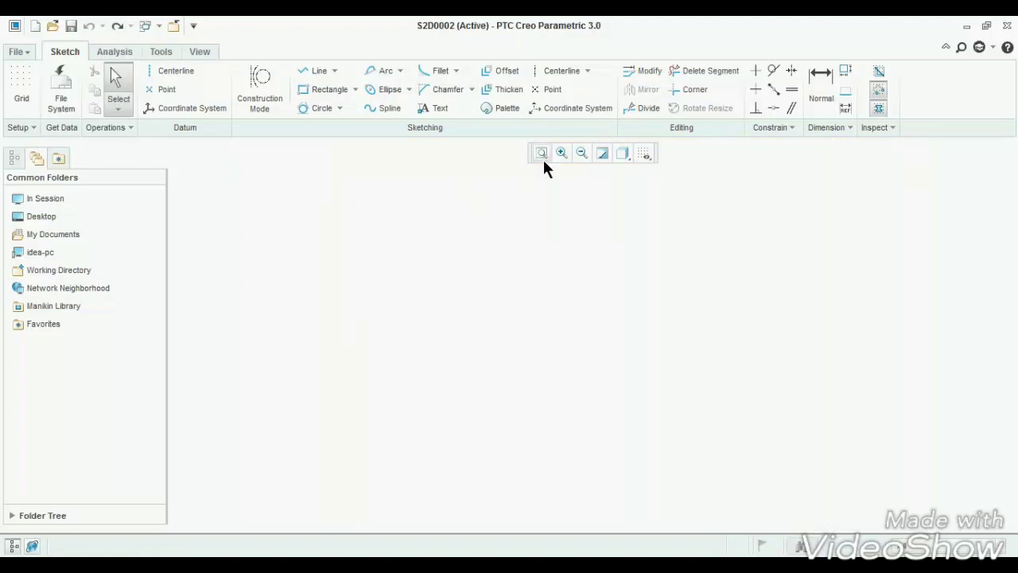
Draw a shallow upward-bulging three-point arc with its endpoints level in the lower middle of the sketch
left_click(400, 73)
left_click(406, 87)
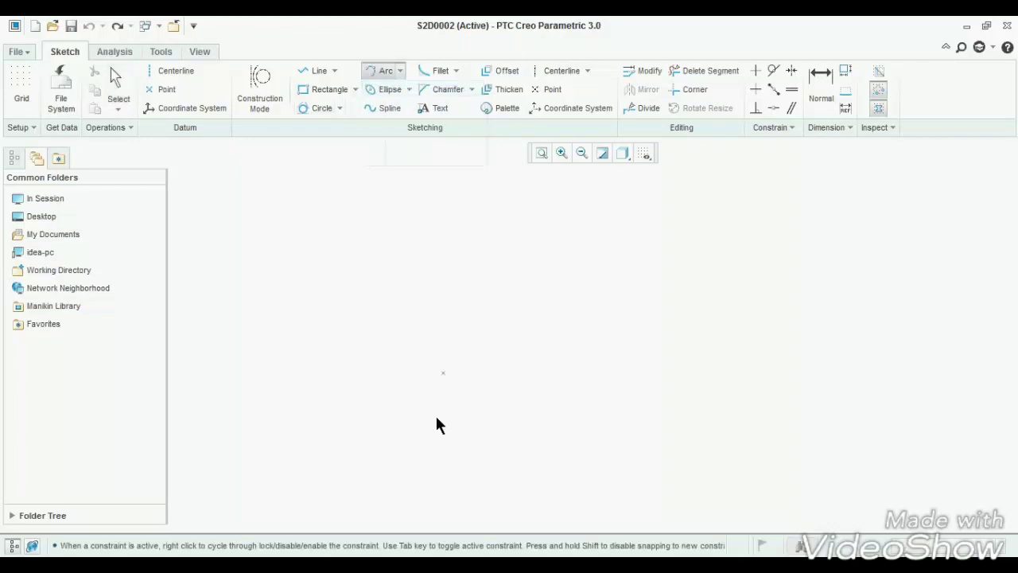
left_click(653, 423)
left_click(642, 416)
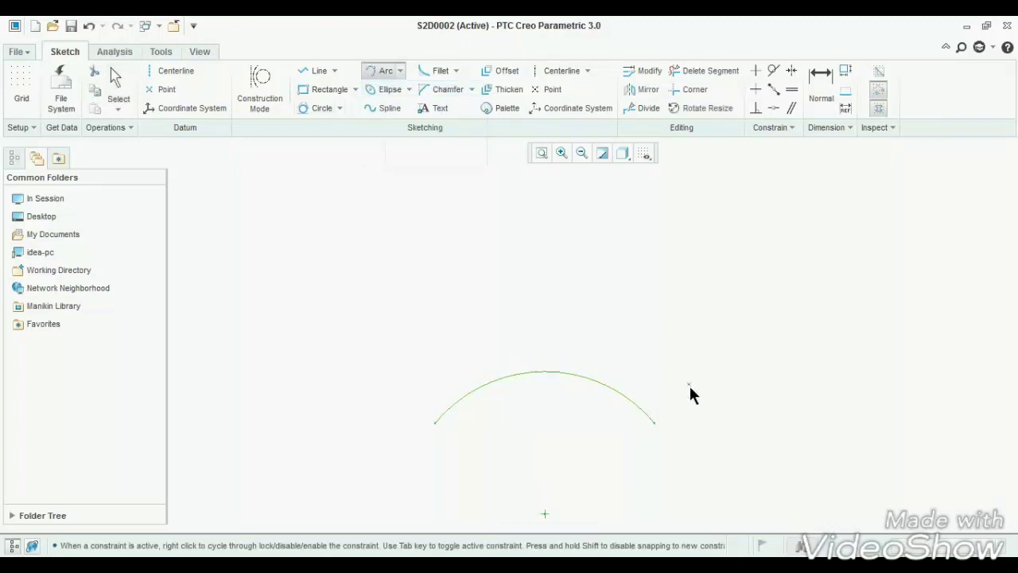
Add the text "impulse" with a slanted height line about 0.70 long, starting on the arc near its left end
middle_click(690, 391)
left_click(439, 108)
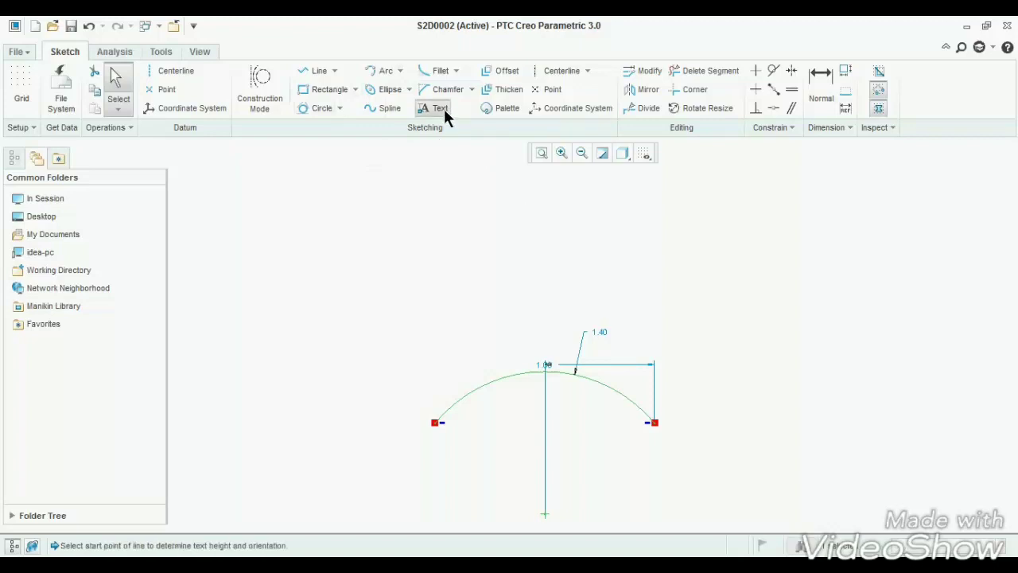
left_click(447, 406)
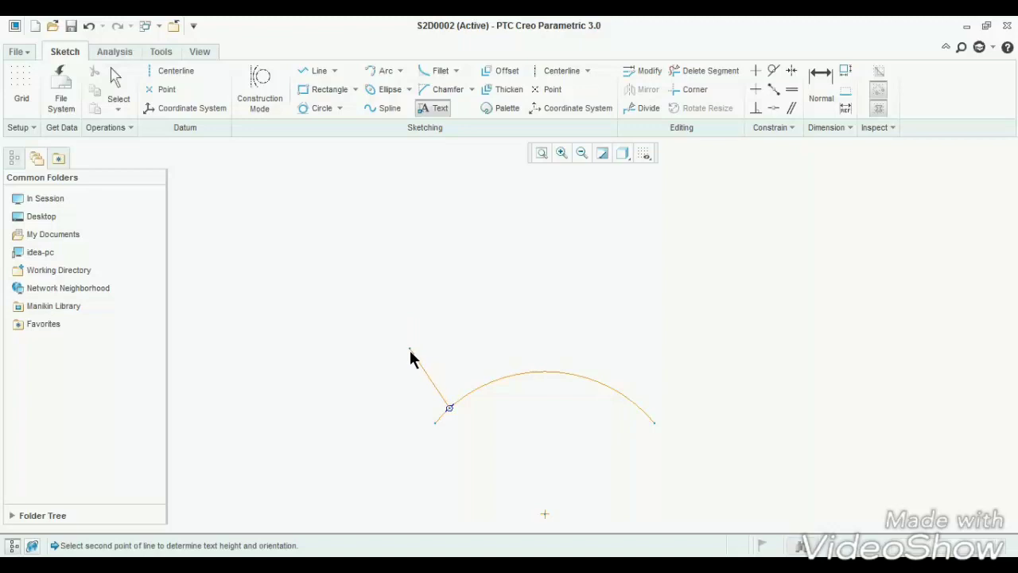
left_click(411, 358)
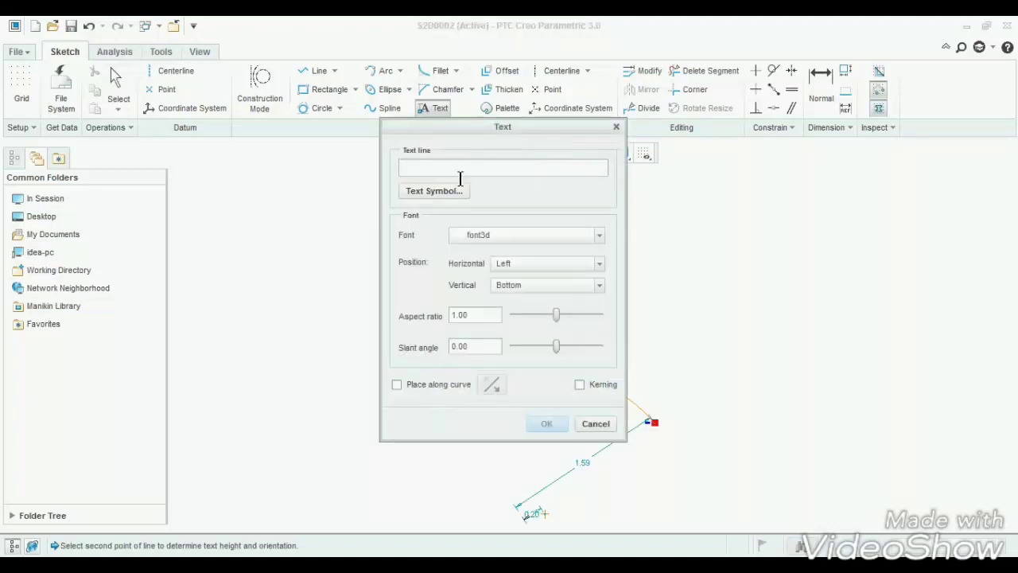
type("mpulse")
left_click_drag(441, 133, 136, 98)
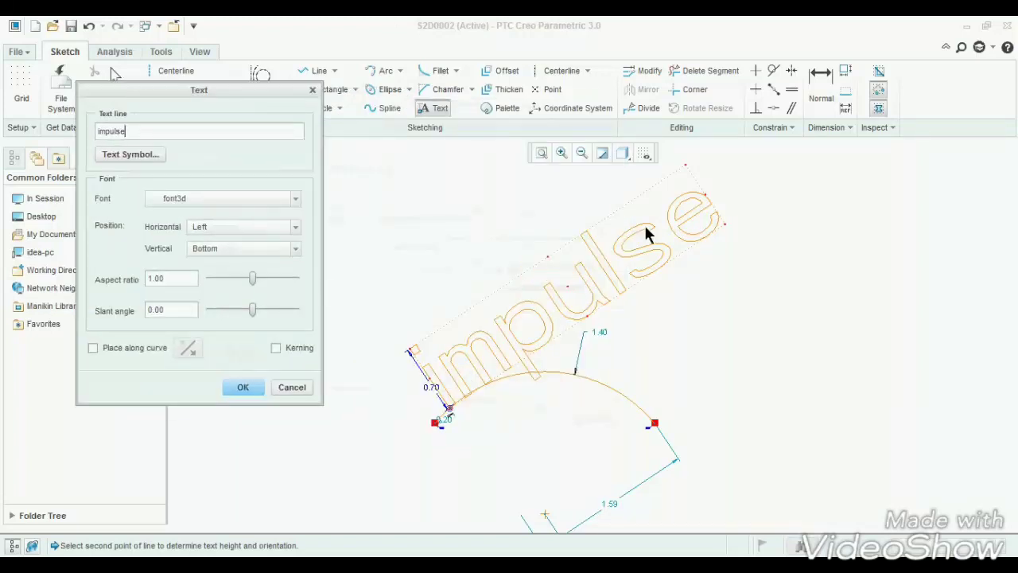
Place the "impulse" text along the arc with an aspect ratio of 0.76 and accept it
left_click_drag(252, 280, 239, 278)
left_click(94, 348)
left_click(607, 387)
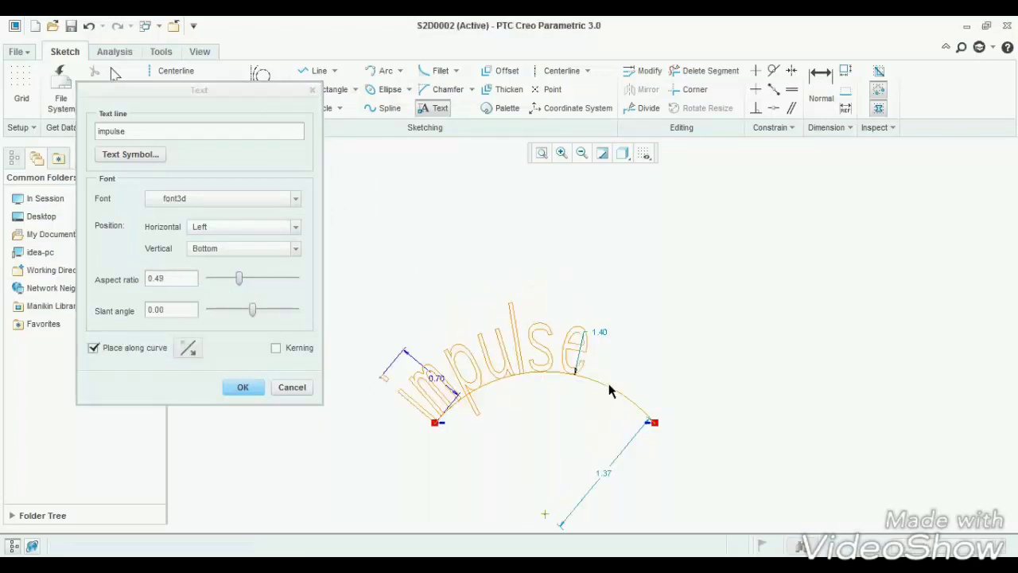
left_click_drag(239, 280, 249, 279)
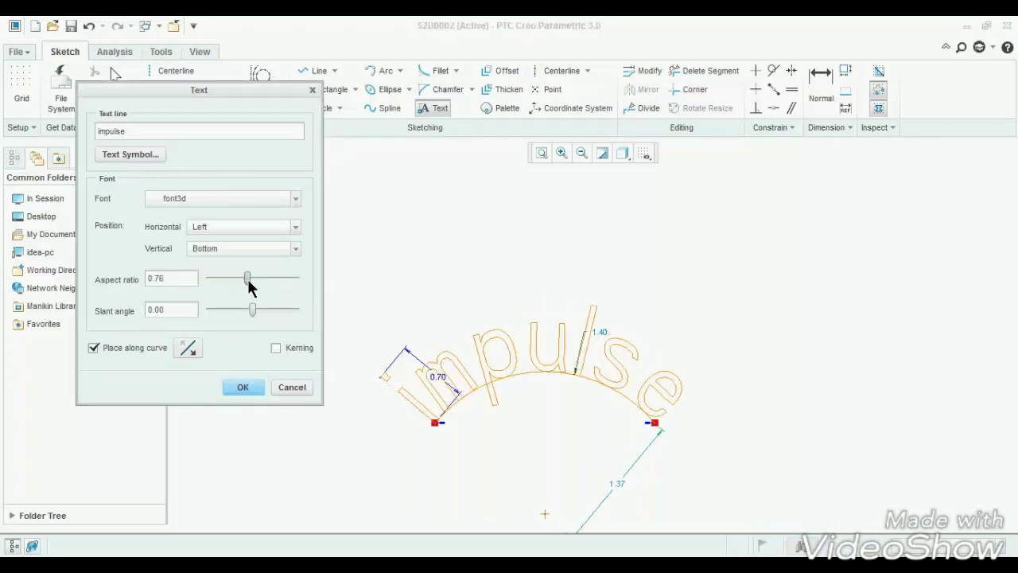
left_click(243, 388)
Abandon the additional text line and undo the curved text and arc to clear the sketch
left_click(358, 316)
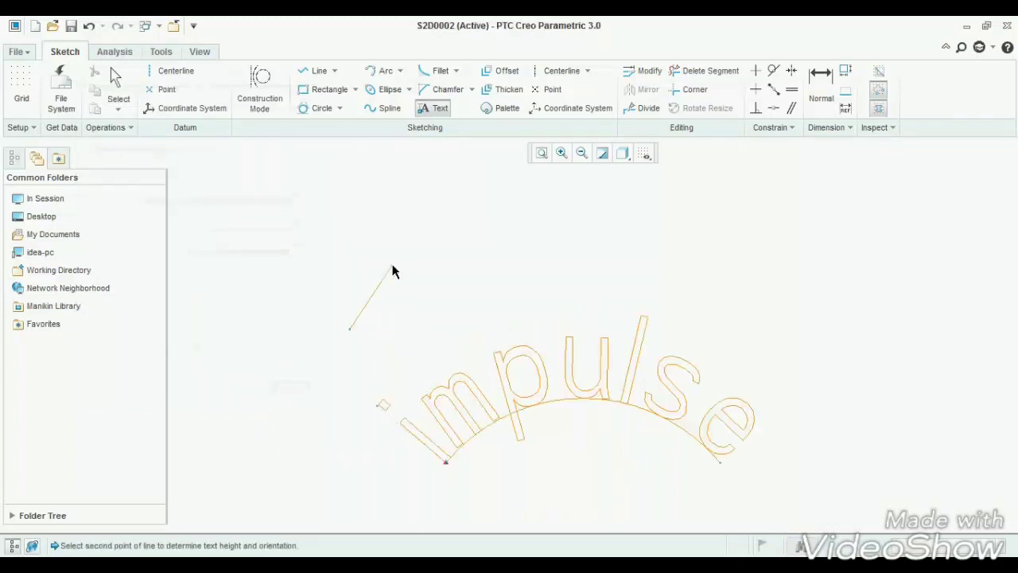
left_click(391, 267)
scroll(445, 376, "up", 3)
scroll(454, 390, "down", 3)
left_click(455, 395)
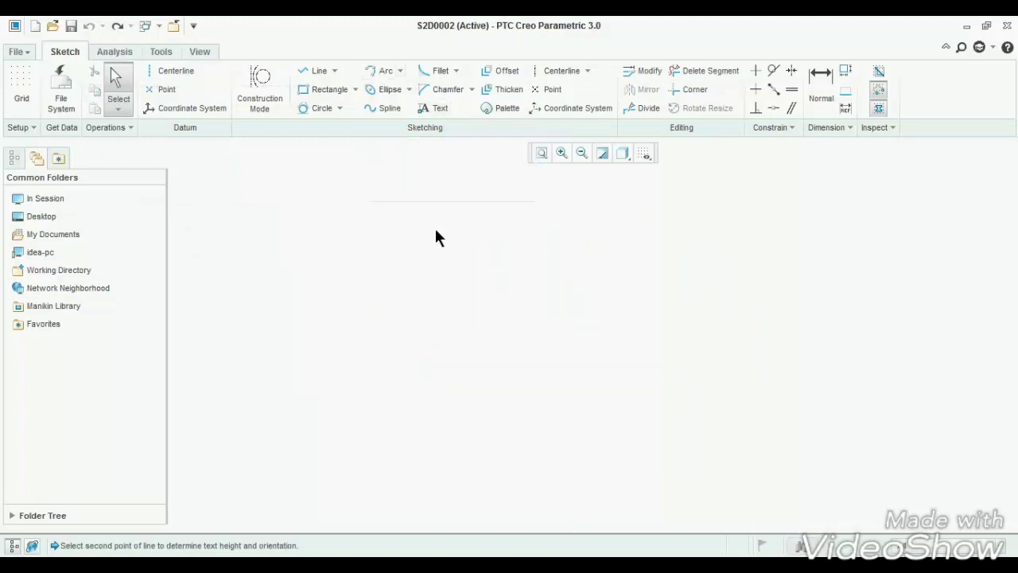
Draw a corner rectangle about 1.99 wide and 0.67 high in the middle of the sketch
left_click(326, 90)
left_click(456, 284)
left_click(660, 352)
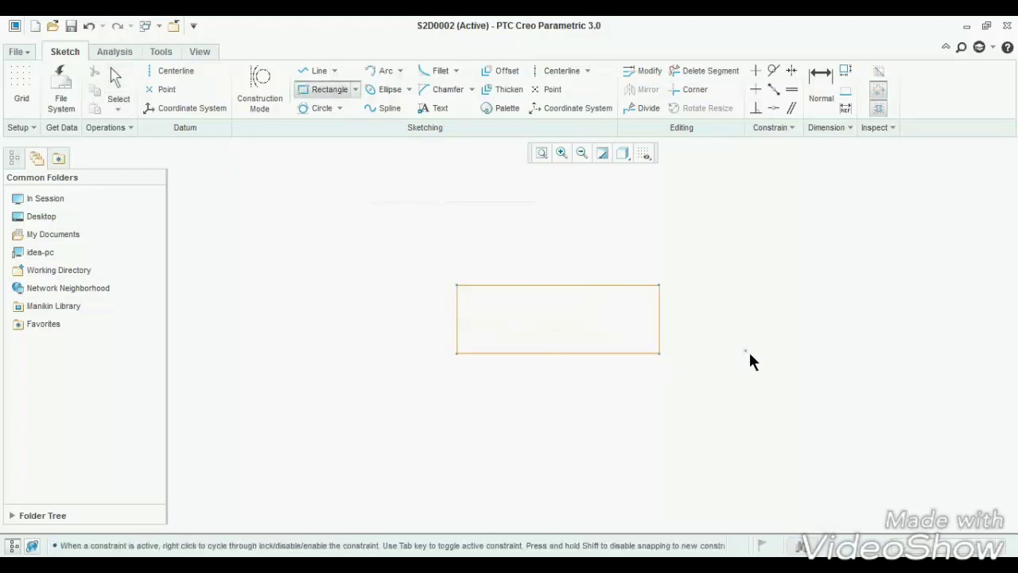
middle_click(750, 356)
Offset the rectangle's top edge downward as a single edge, placing the new line about 4.33 below the rectangle
left_click(564, 209)
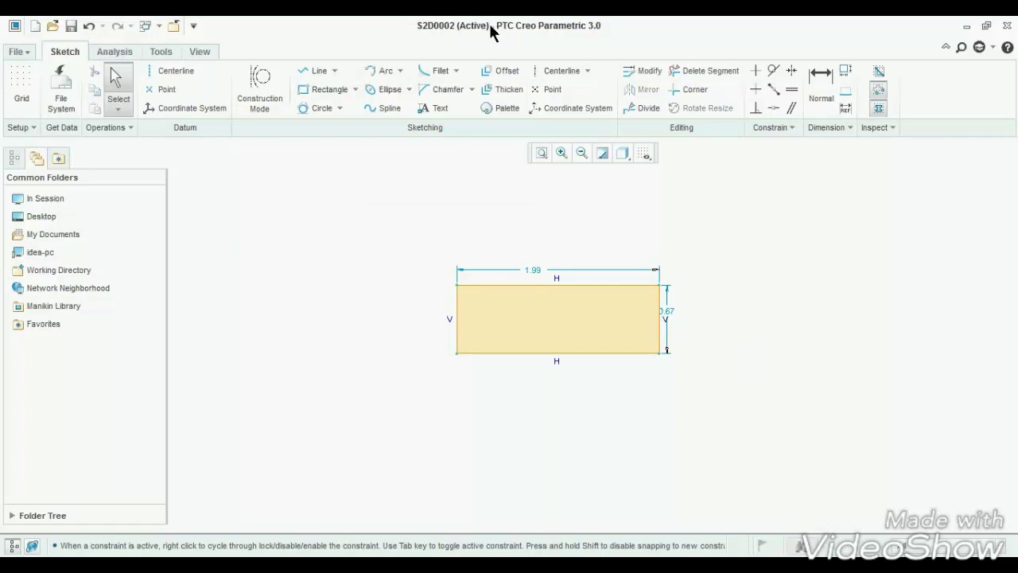
left_click(499, 71)
left_click(536, 286)
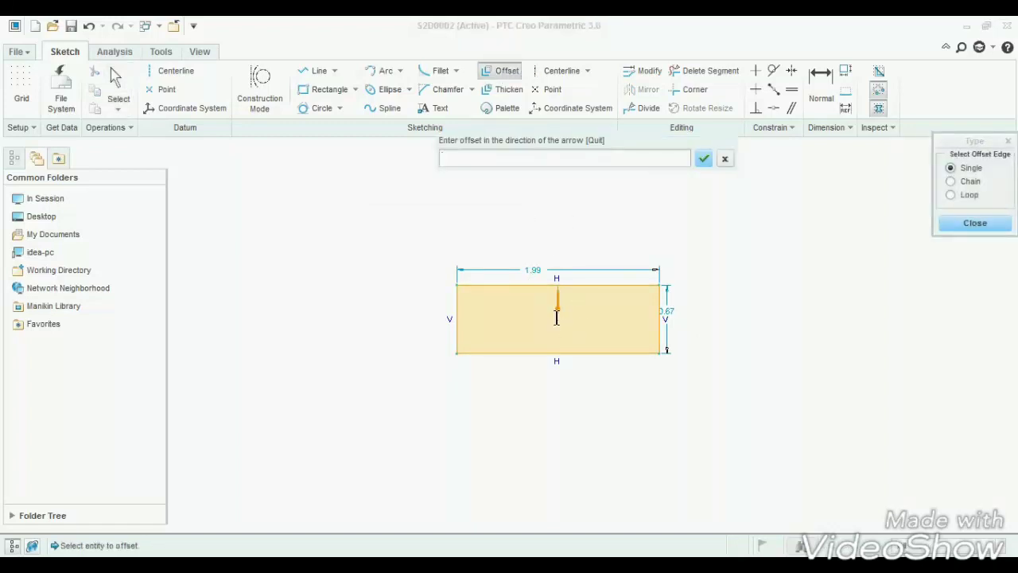
type("2")
key("Return")
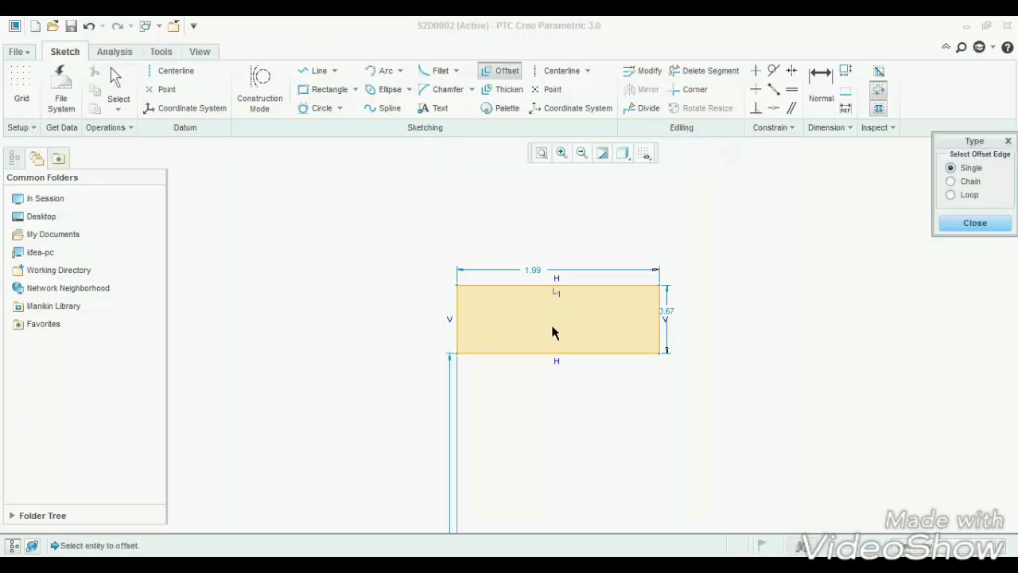
scroll(486, 246, "down", 3)
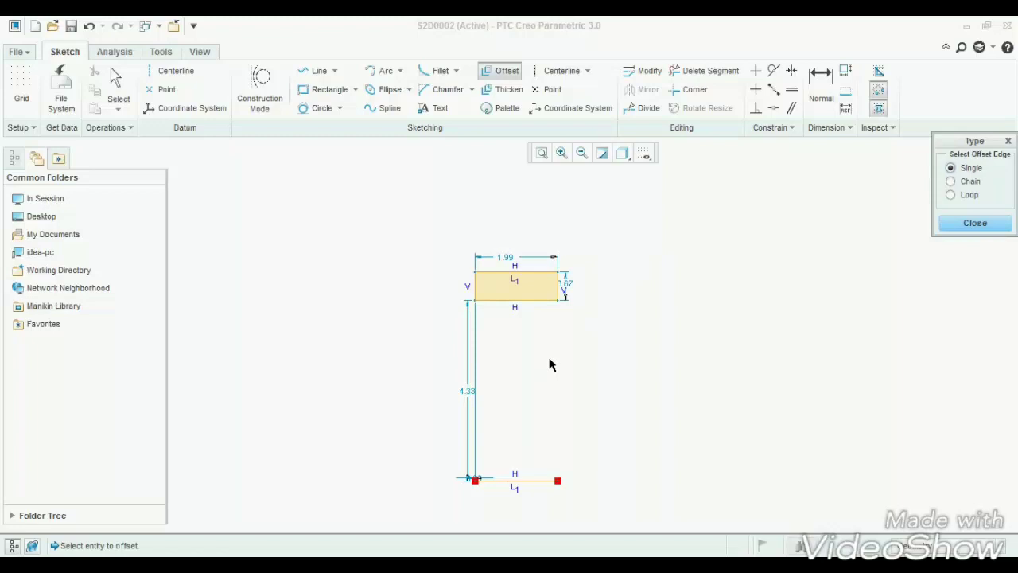
Offset the rectangle's top edge upward by 2 as a single edge and finish offsetting
left_click(536, 272)
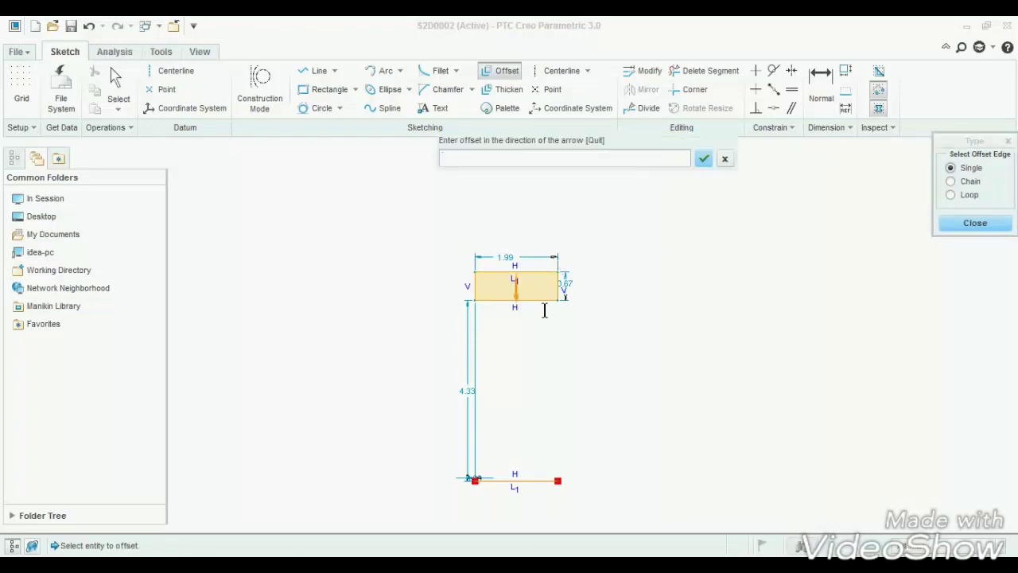
key("Return")
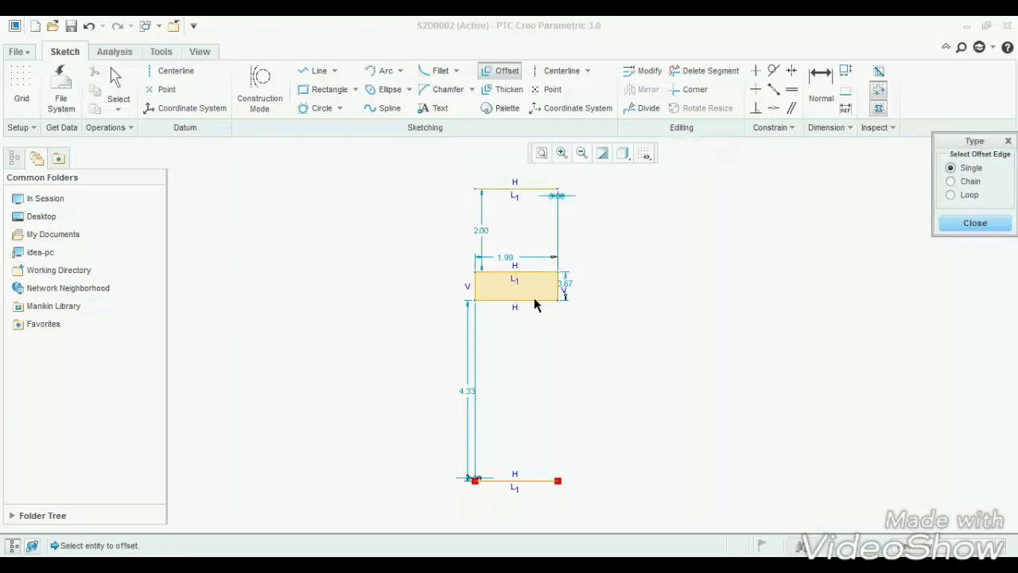
left_click(974, 225)
Undo both offset lines and the rectangle to clear the sketch
key("ctrl+z")
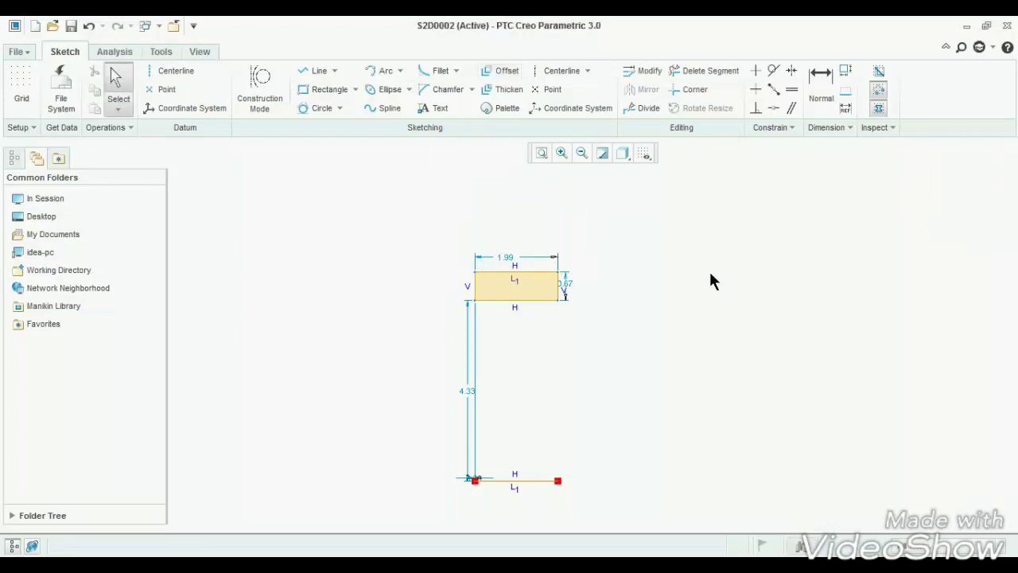
key("ctrl+z")
Draw a horizontal line about 2.99 long in the upper middle of the sketch
left_click(302, 71)
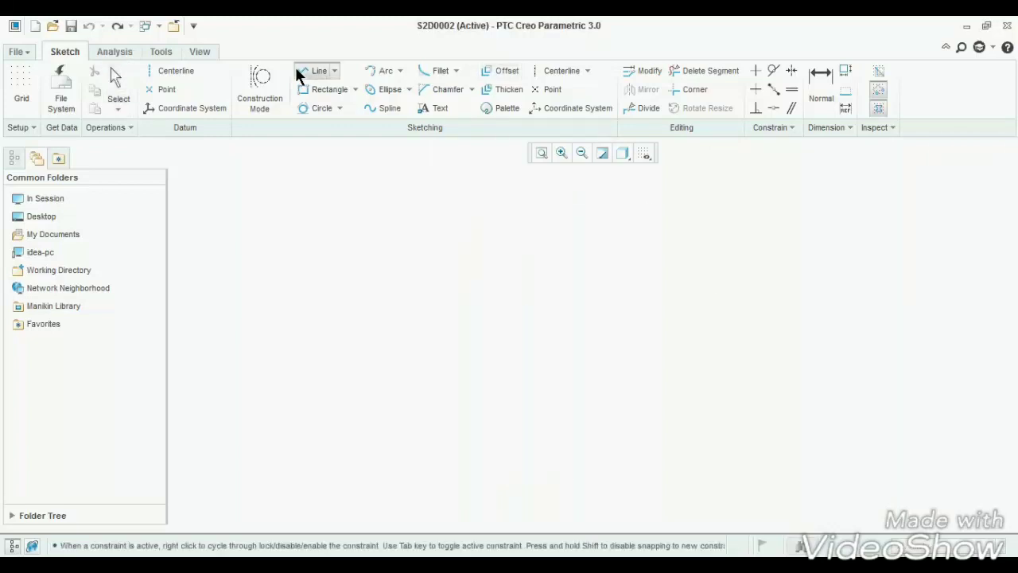
left_click(464, 257)
left_click(590, 257)
middle_click(585, 266)
middle_click(579, 282)
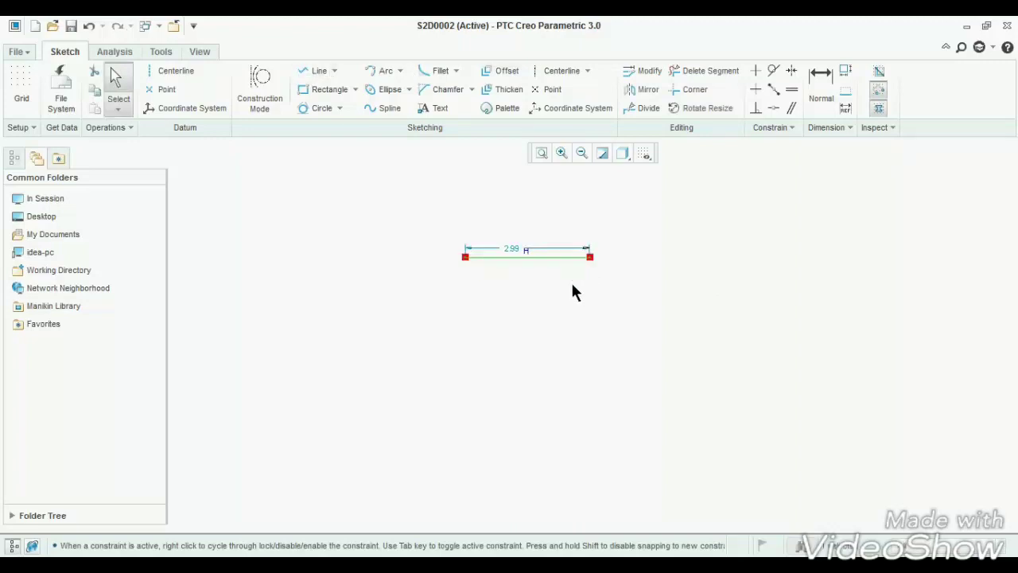
Thicken the single line with thickness 1, offset 1 and open end caps, and undo everything to clear the sketch
left_click(504, 88)
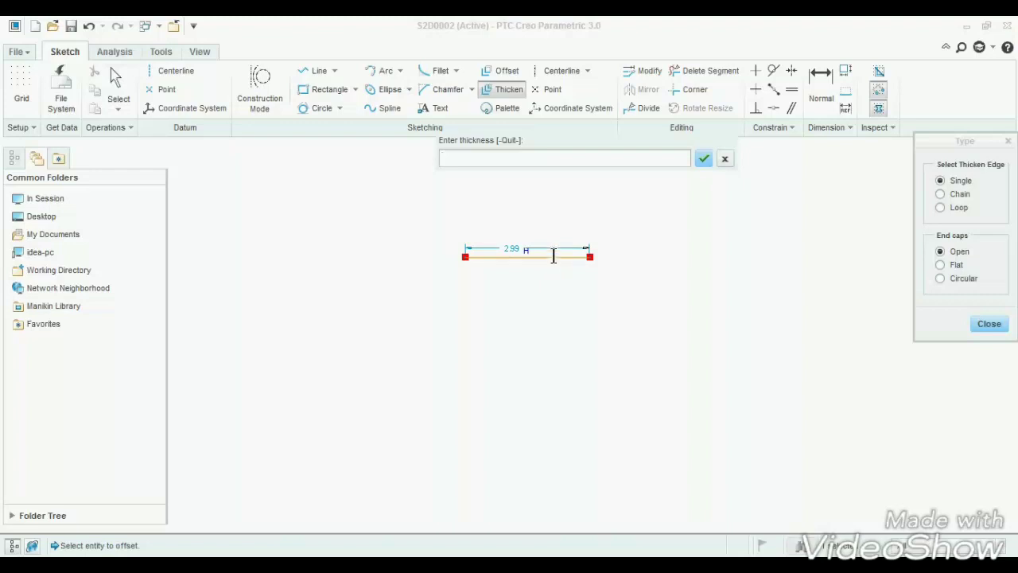
type("1")
key("Return")
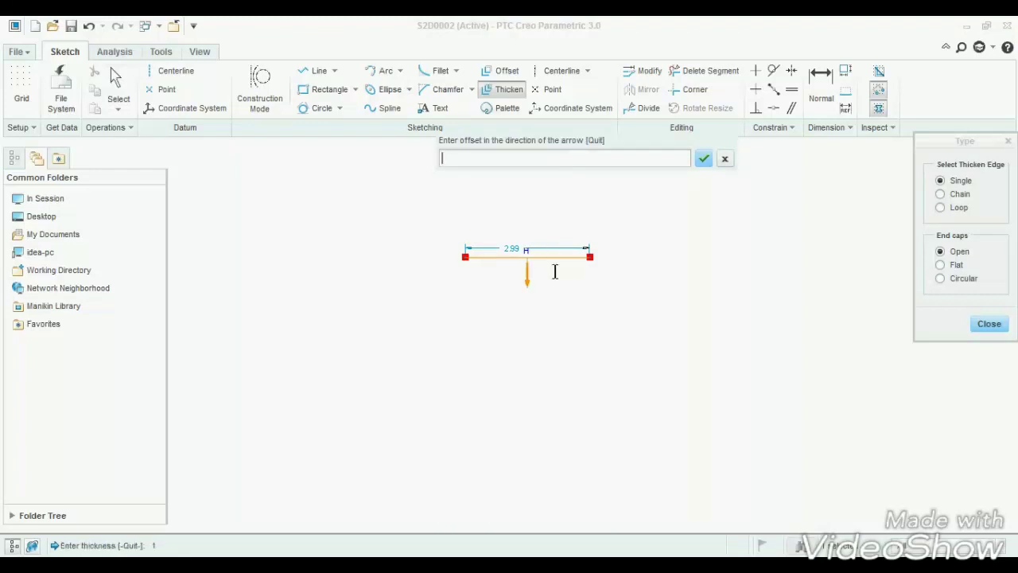
type("1")
key("Return")
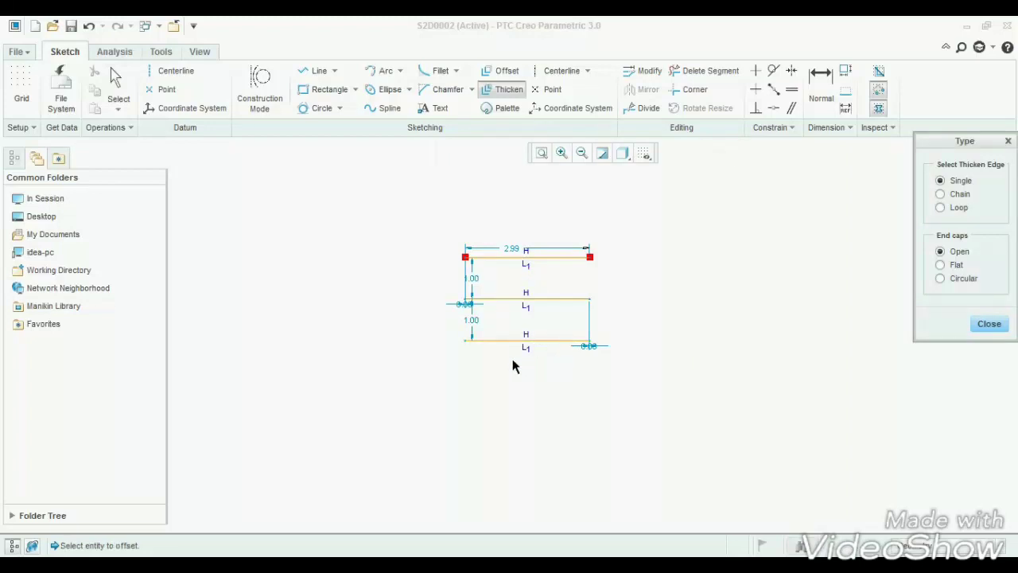
scroll(486, 345, "up", 3)
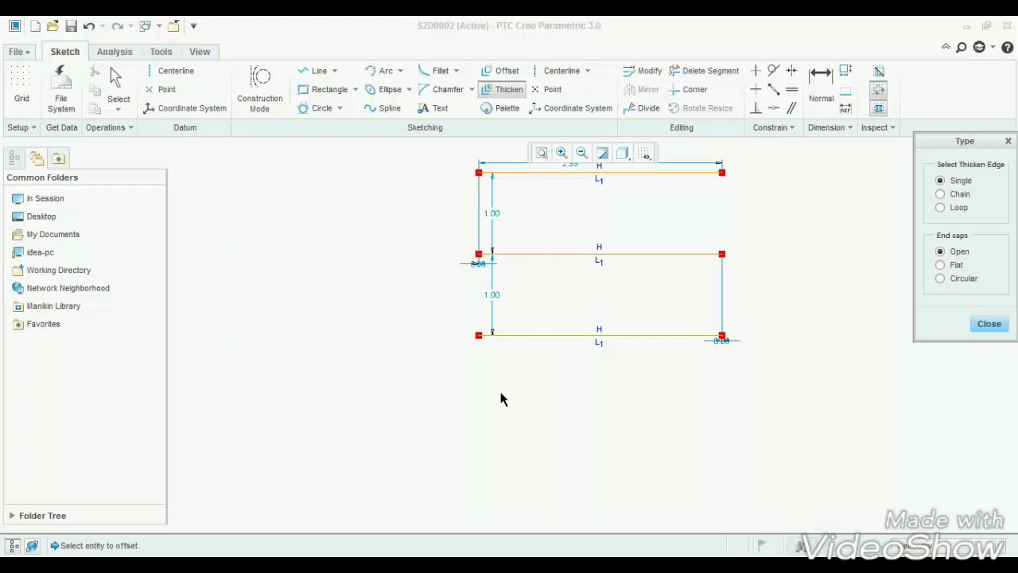
left_click(989, 324)
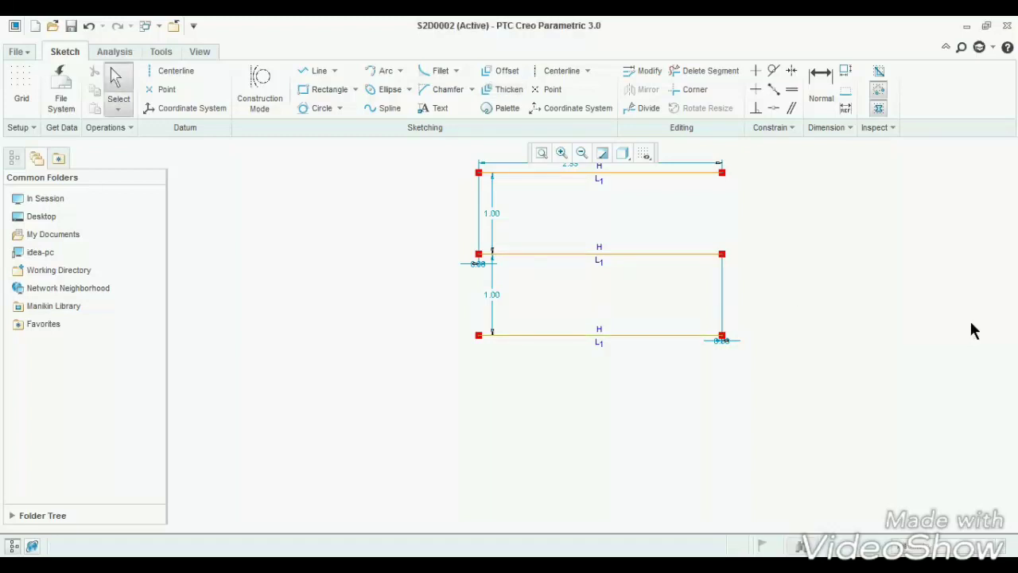
key("ctrl+z")
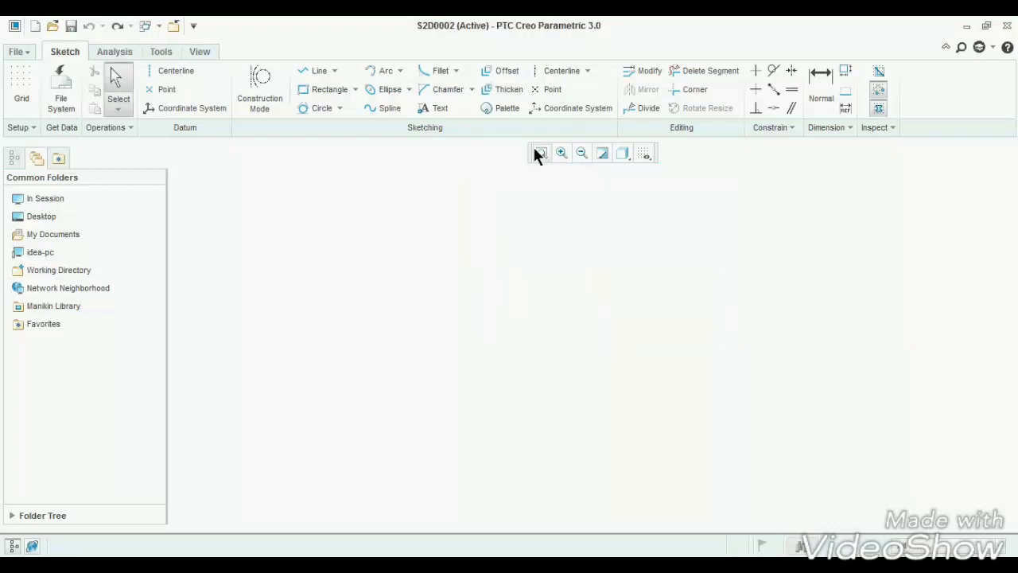
Look through the Sketcher Palette categories and place a 5-Sided Pentagon in the middle of the sketch
left_click(509, 109)
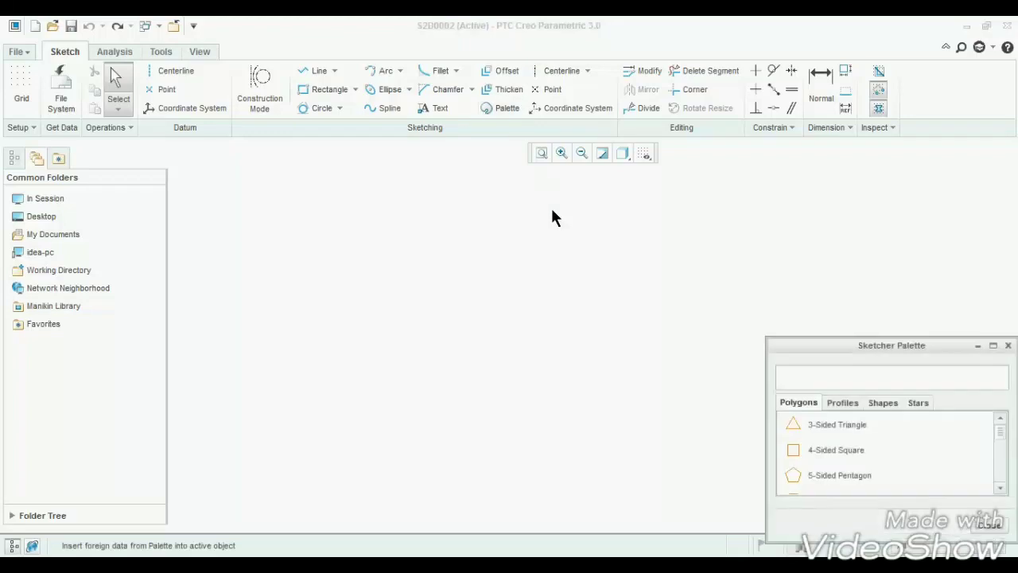
left_click(839, 404)
left_click(880, 404)
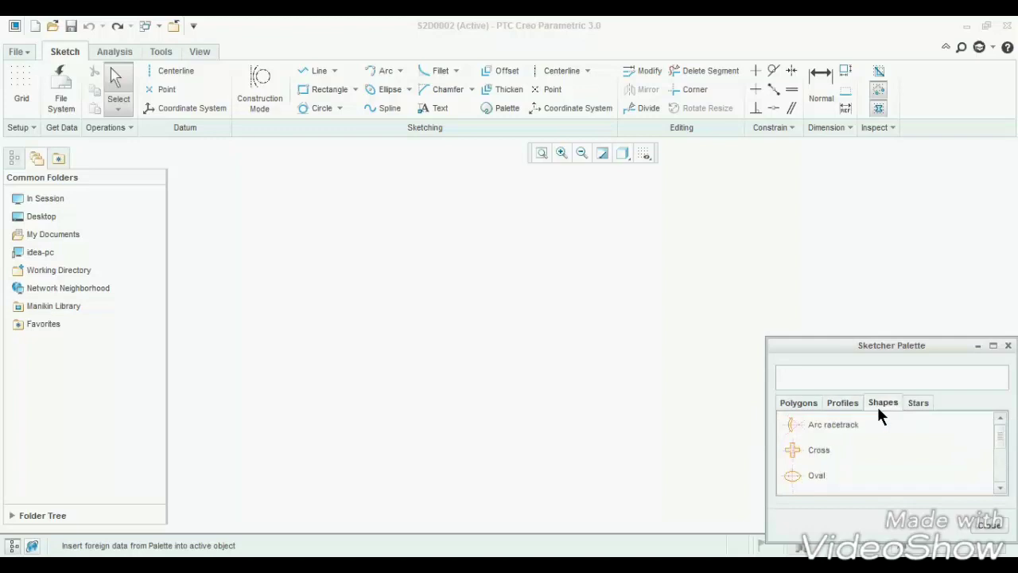
left_click(917, 406)
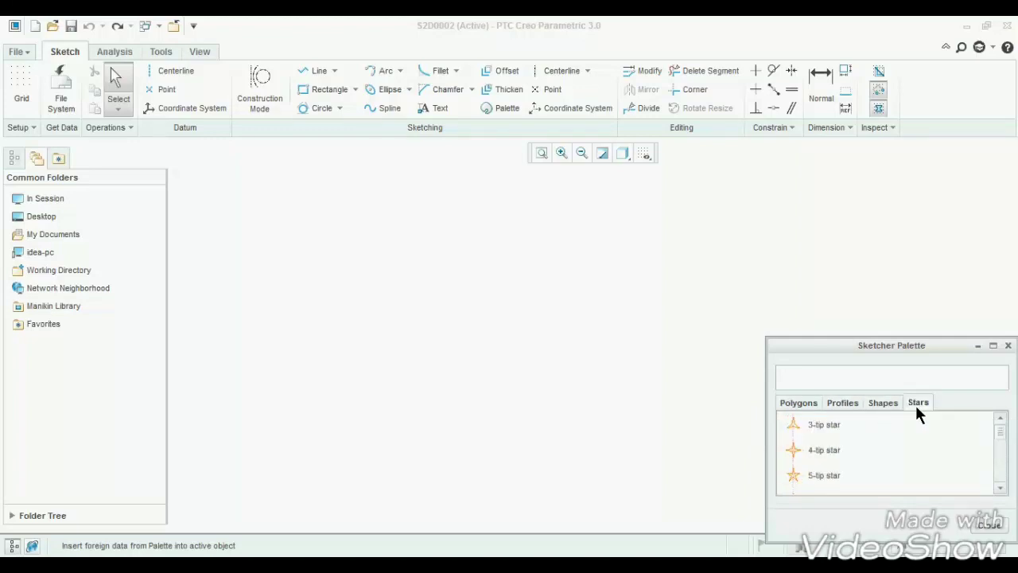
left_click(798, 402)
left_click(836, 480)
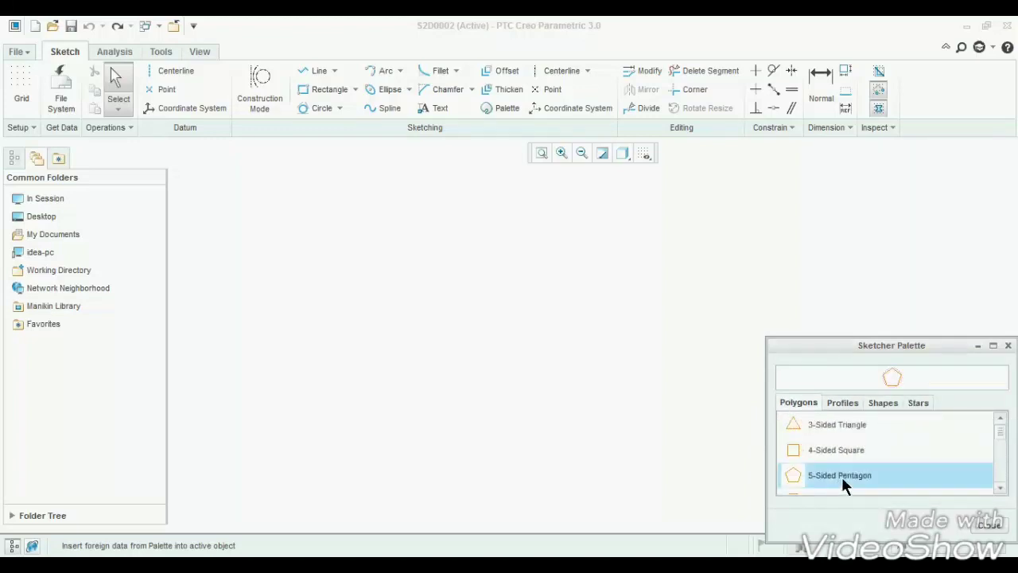
double_click(842, 476)
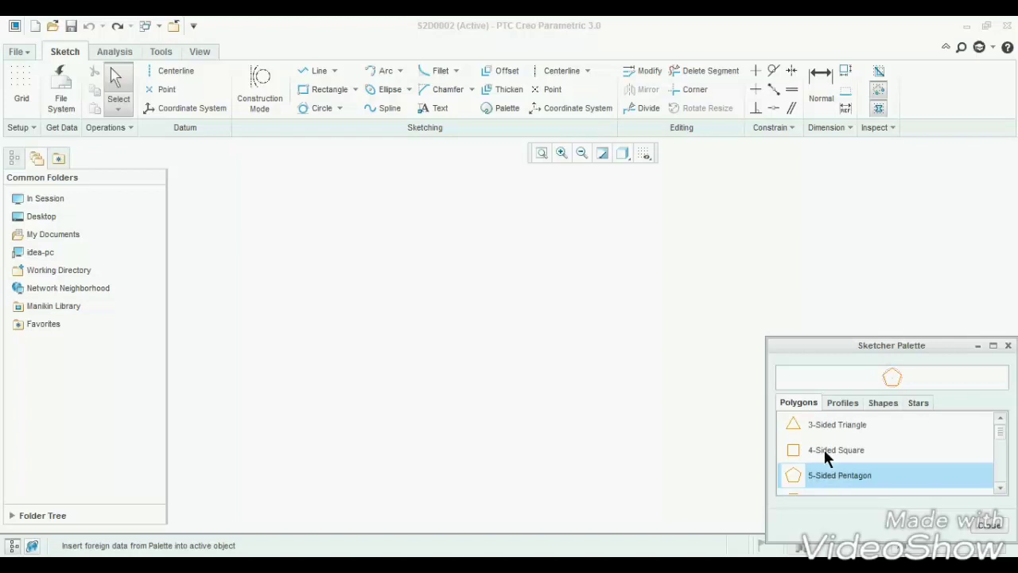
left_click(514, 338)
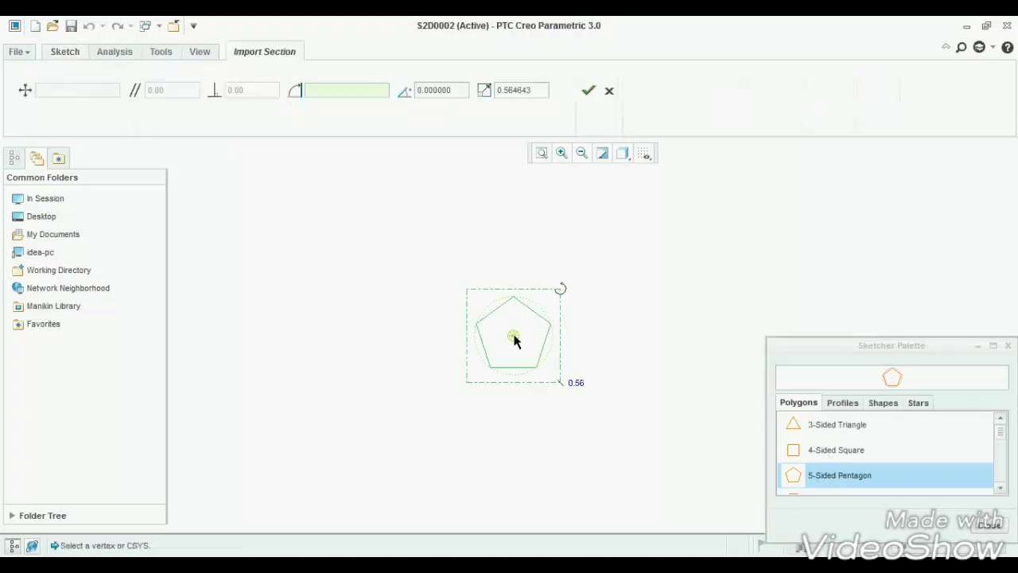
Set the pentagon's scaling factor to 2 and accept the imported section
double_click(576, 385)
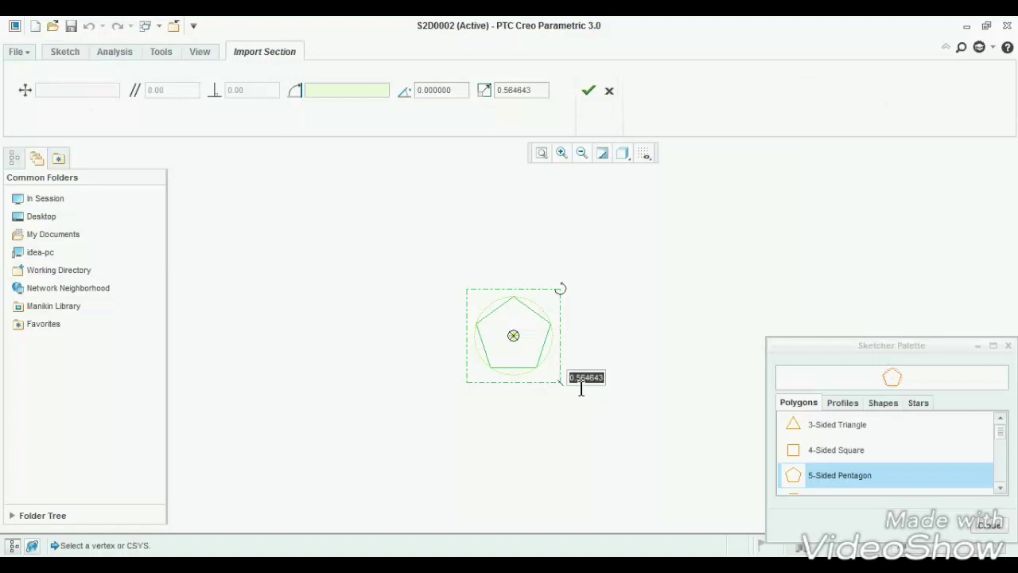
left_click(526, 92)
double_click(524, 90)
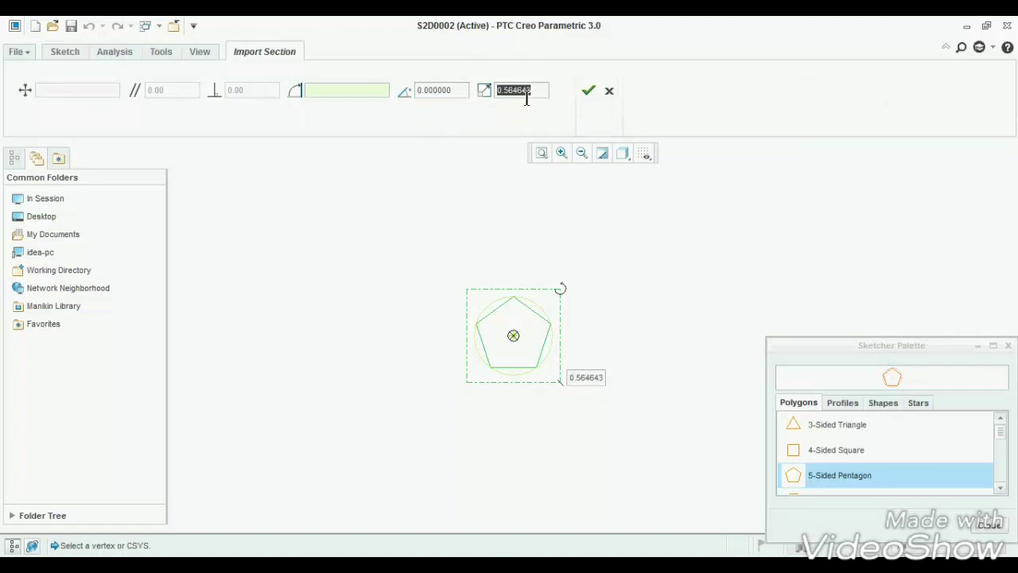
type("2")
key("Return")
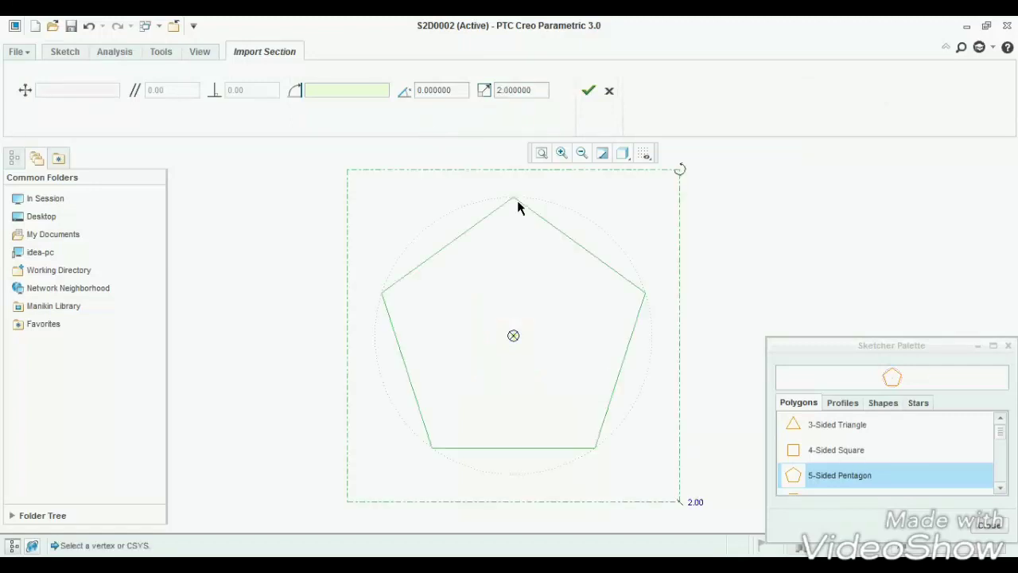
left_click(585, 95)
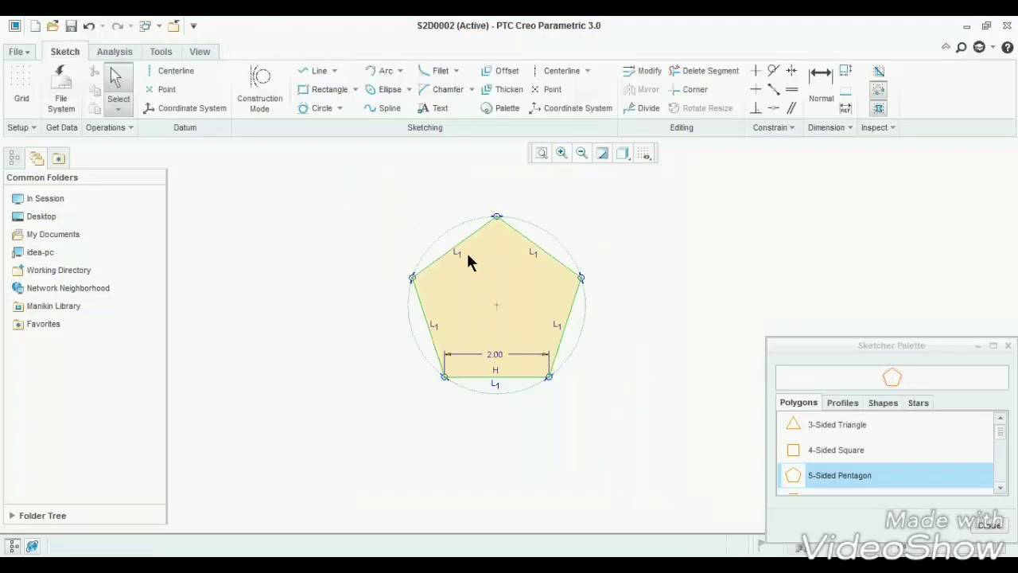
Place an Arc racetrack shape from the Sketcher Palette to the right of the pentagon with a scaling factor of 1
left_click(880, 403)
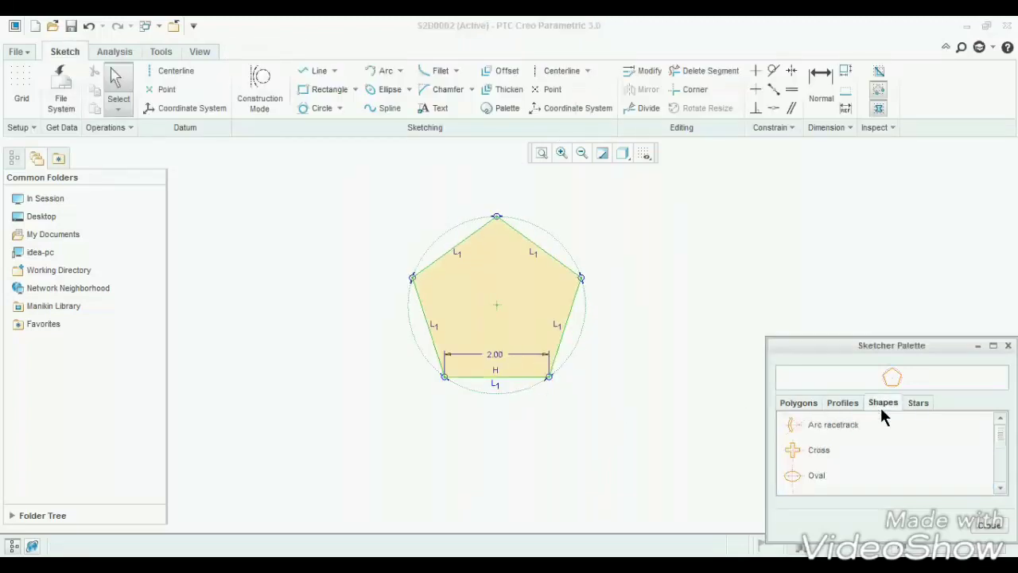
left_click(822, 434)
mouse_move(822, 442)
left_mouse_down()
mouse_move(818, 350)
mouse_move(756, 258)
left_mouse_up()
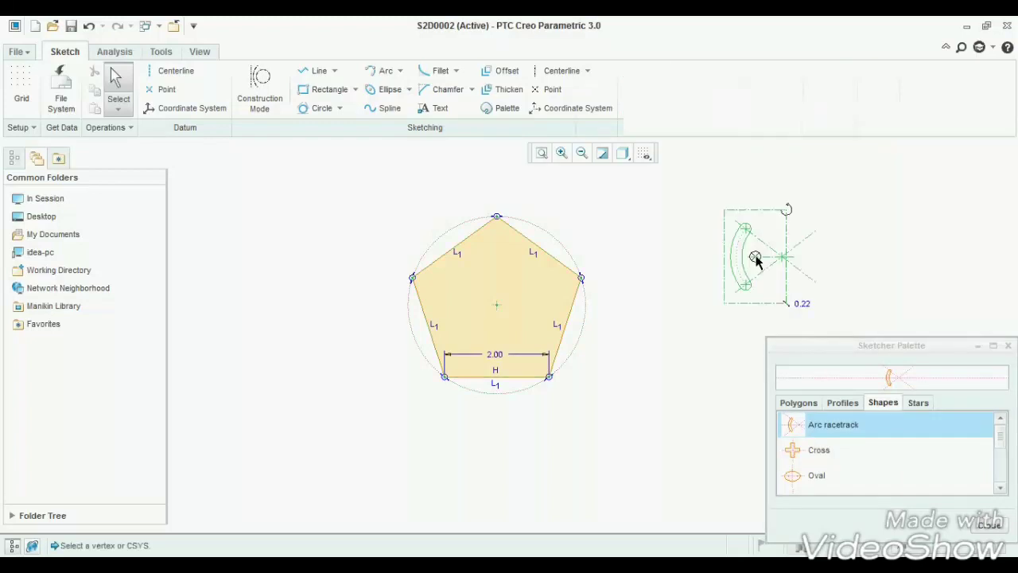
double_click(800, 303)
type("1")
key("Return")
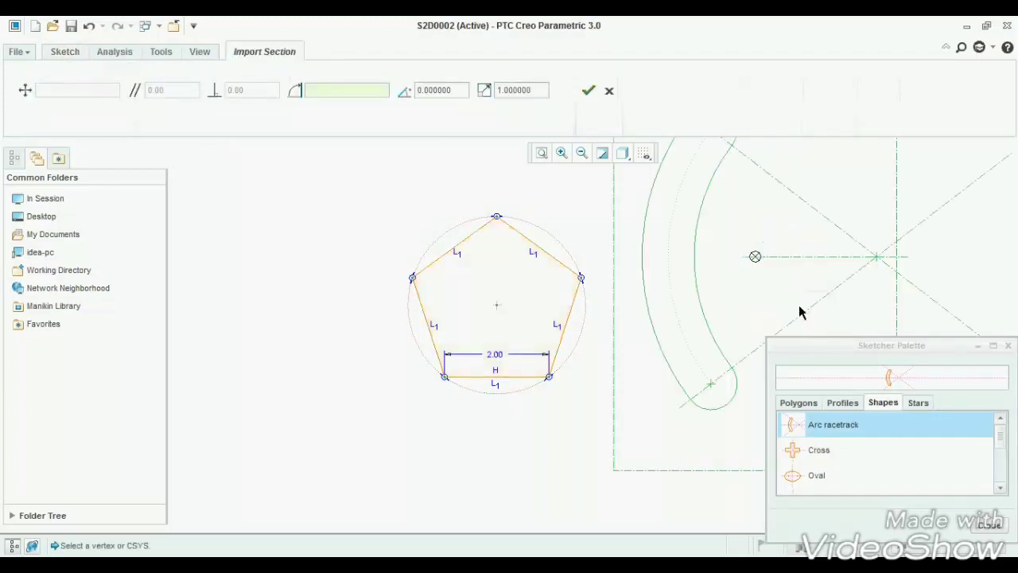
scroll(545, 418, "down", 3)
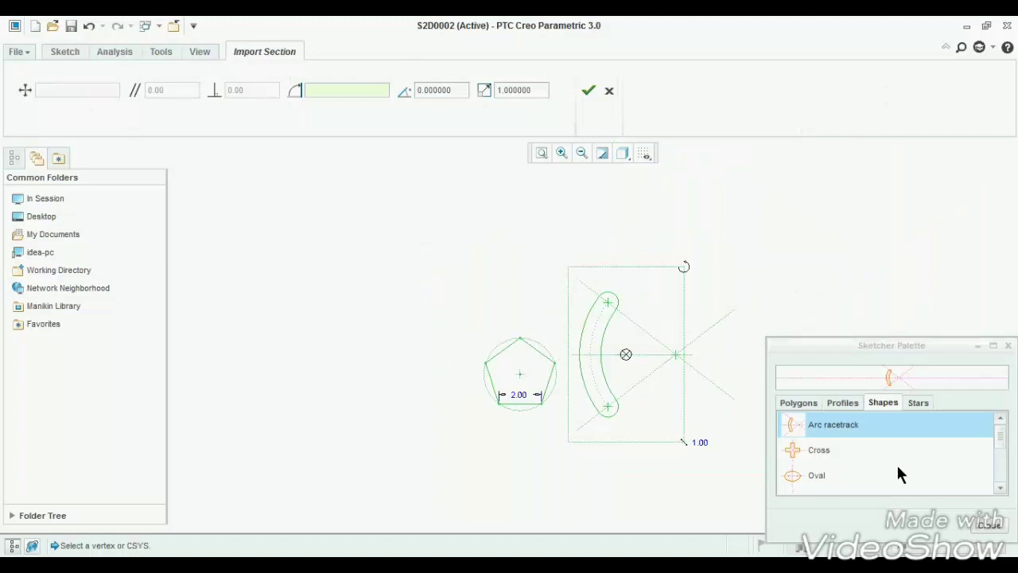
Place a 3-tip star from the Sketcher Palette up and left of the pentagon with a scaling factor of 0.6, and accept the section
left_click(919, 404)
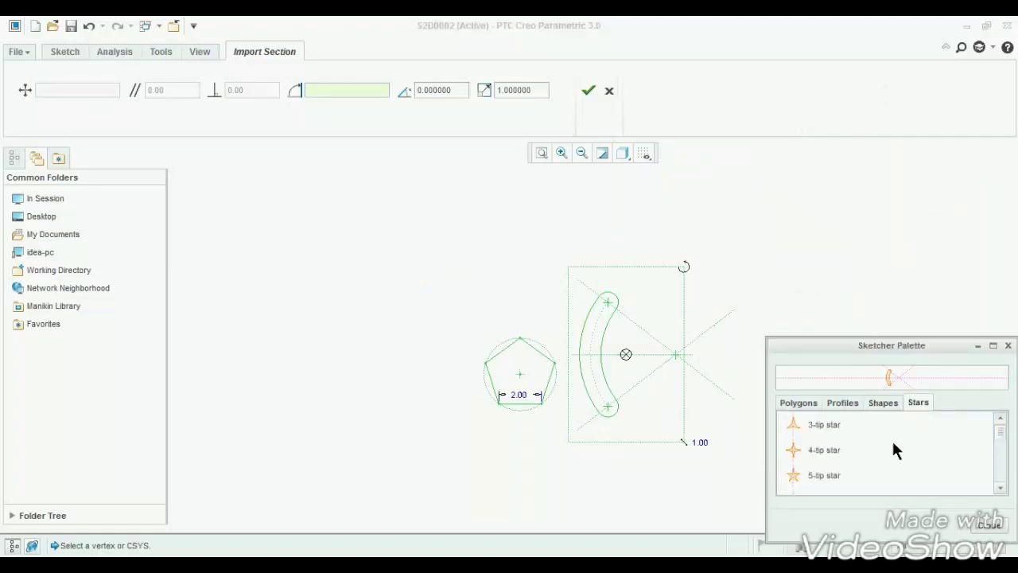
left_click(847, 432)
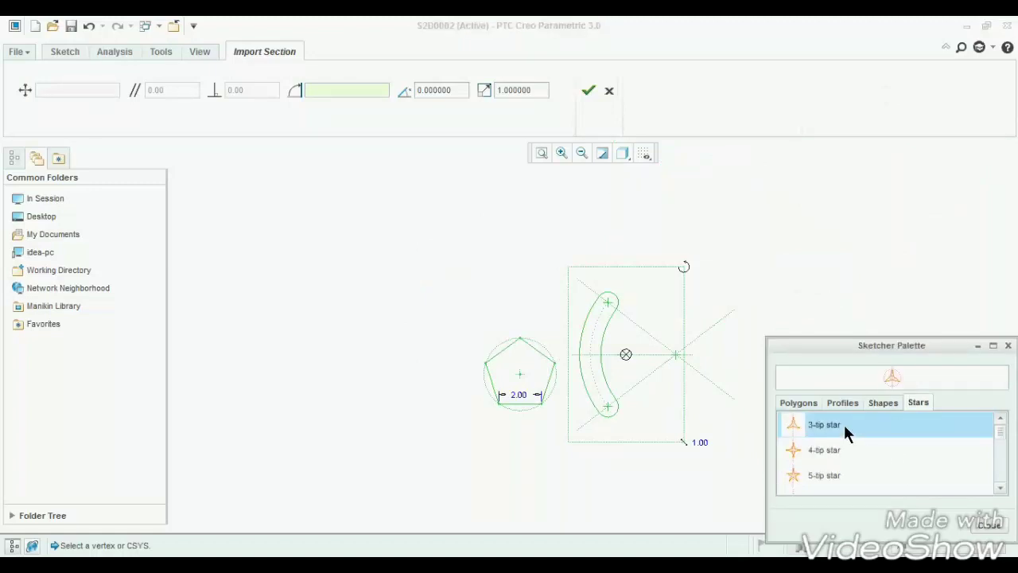
left_click(362, 267)
left_click_drag(468, 366, 391, 286)
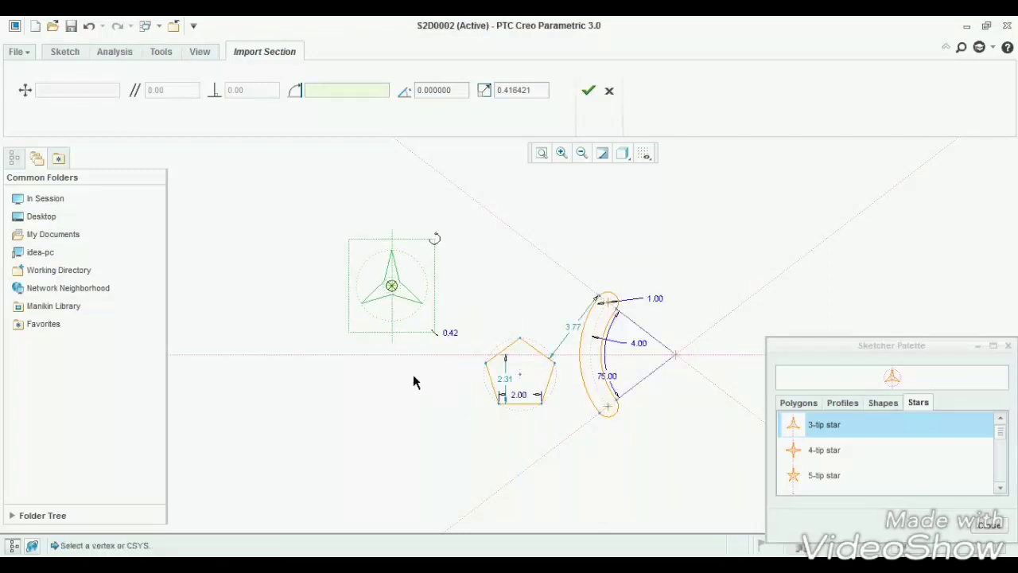
double_click(450, 334)
type("0.6")
key("Return")
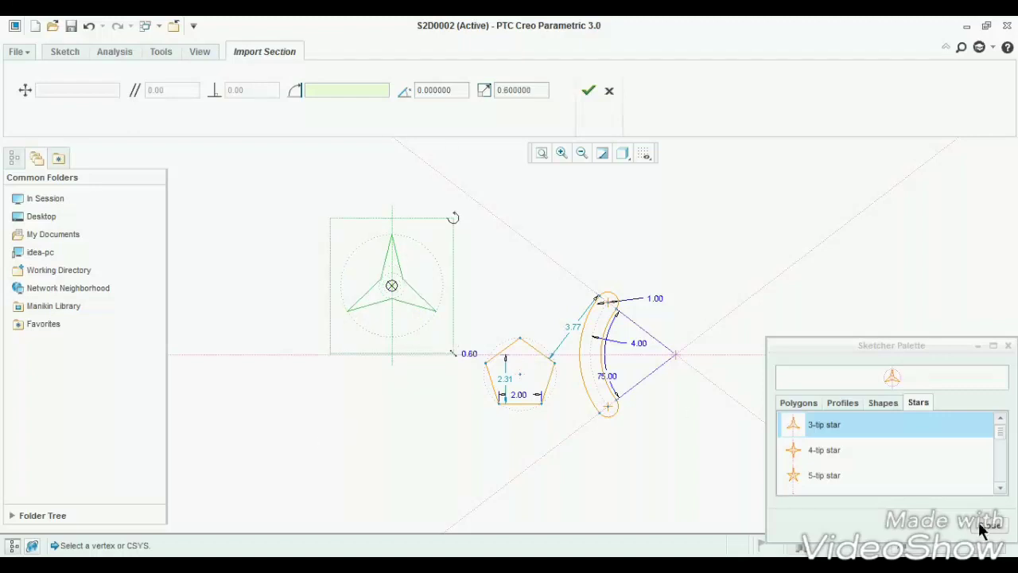
left_click(938, 517)
left_click(589, 90)
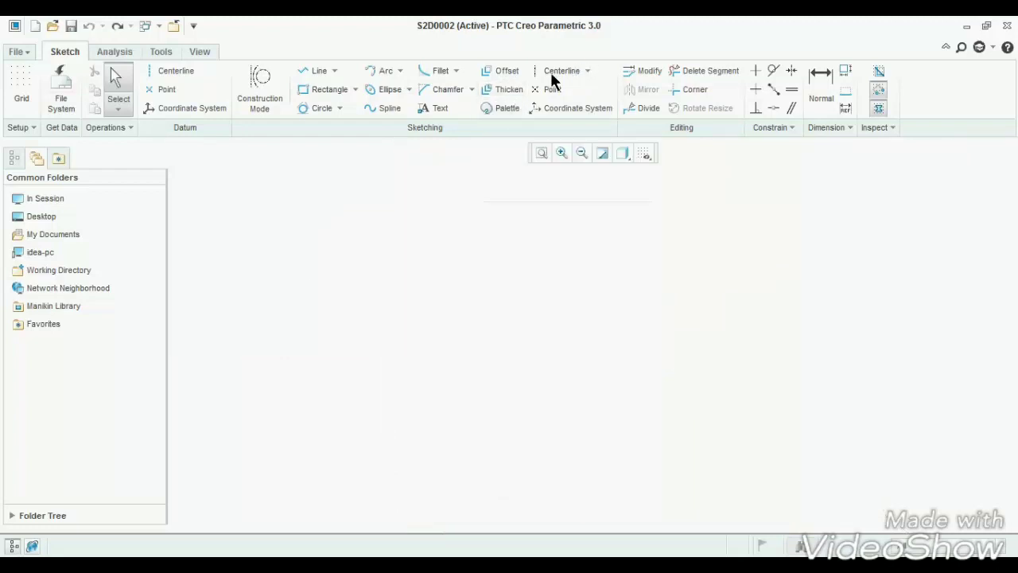
Draw a centre-and-point circle about 5.01 in diameter in the middle of the empty sketch
left_click(340, 108)
left_click(347, 128)
left_click(464, 285)
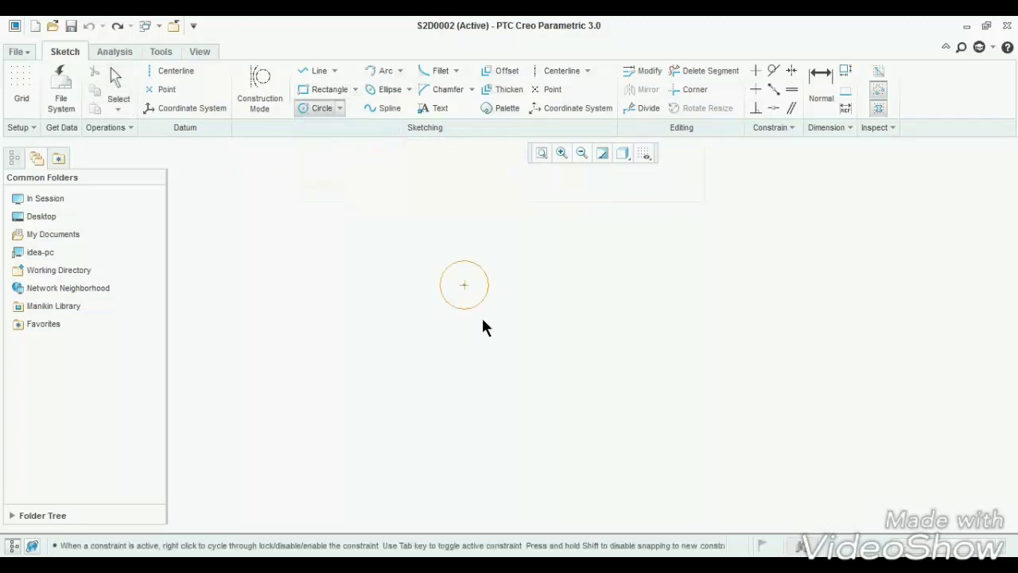
left_click(486, 338)
middle_click(571, 330)
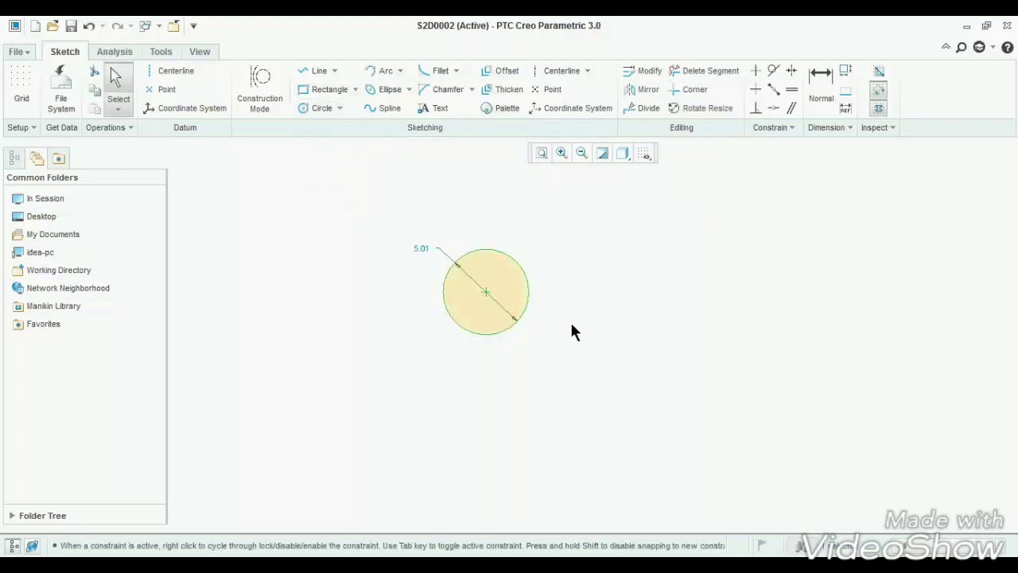
Mirror the circle about a new vertical centerline about 5.67 to the right of its centre, and undo both
left_click(552, 73)
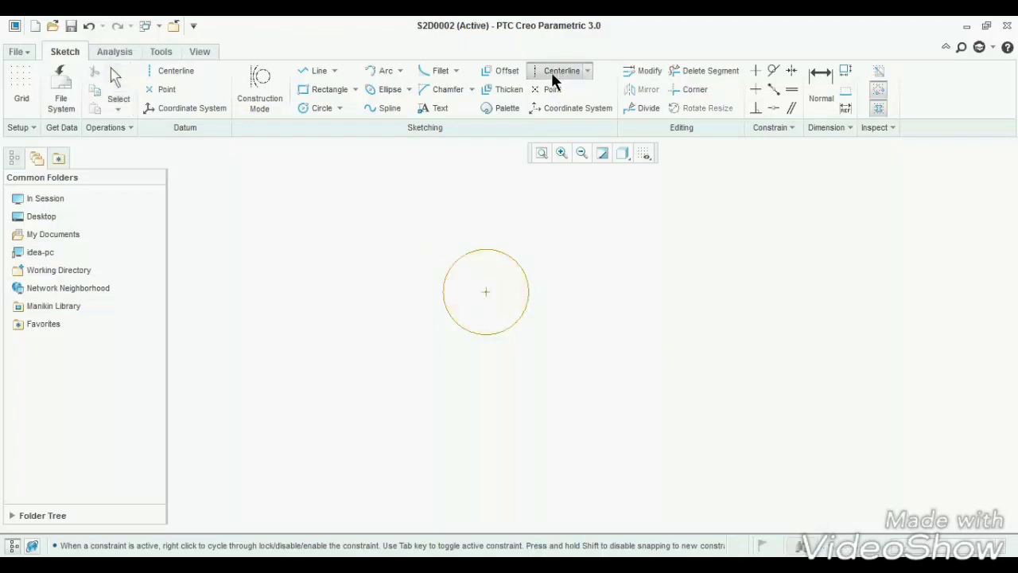
left_click(583, 271)
middle_click(639, 271)
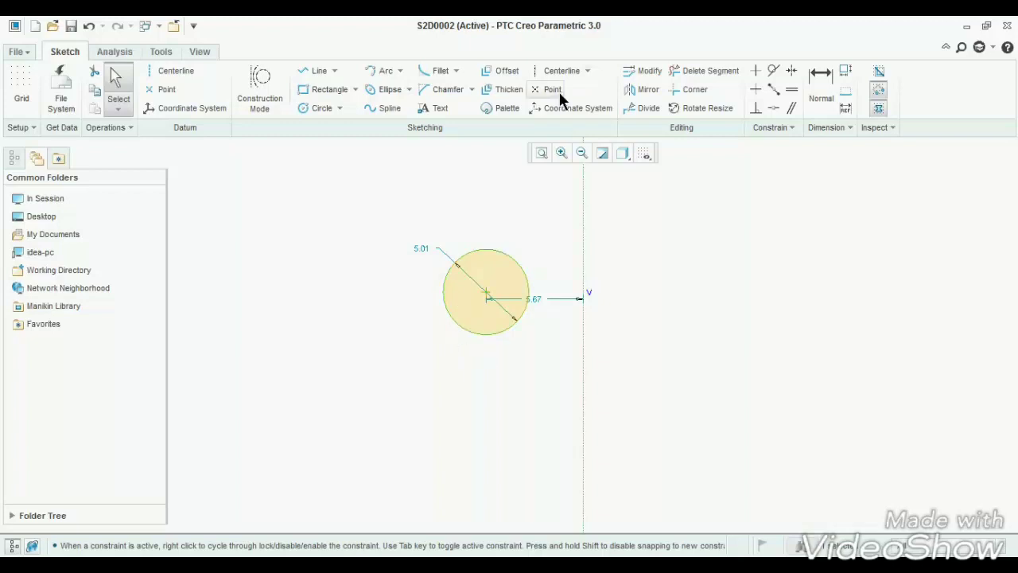
left_click(641, 91)
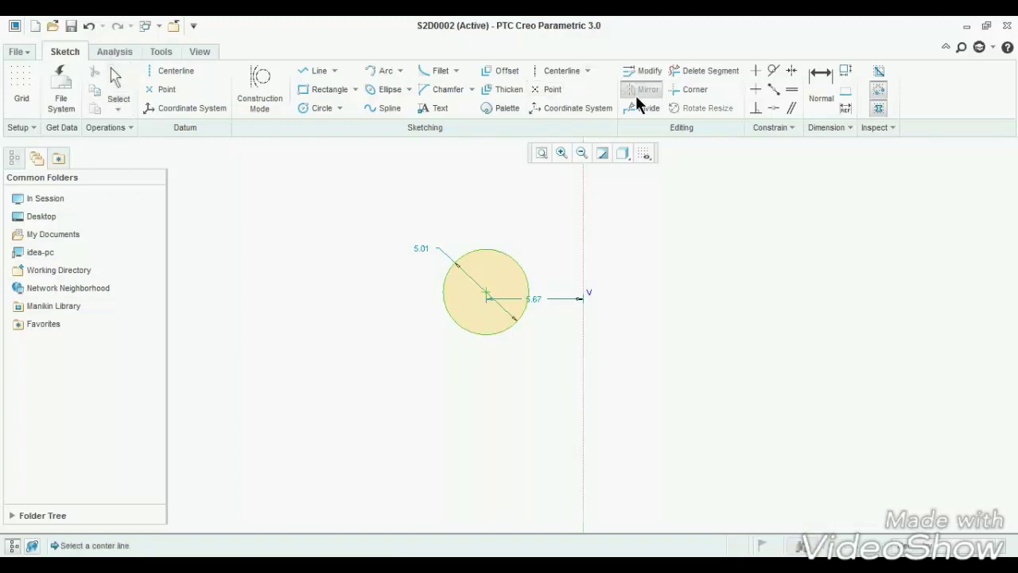
left_click(582, 235)
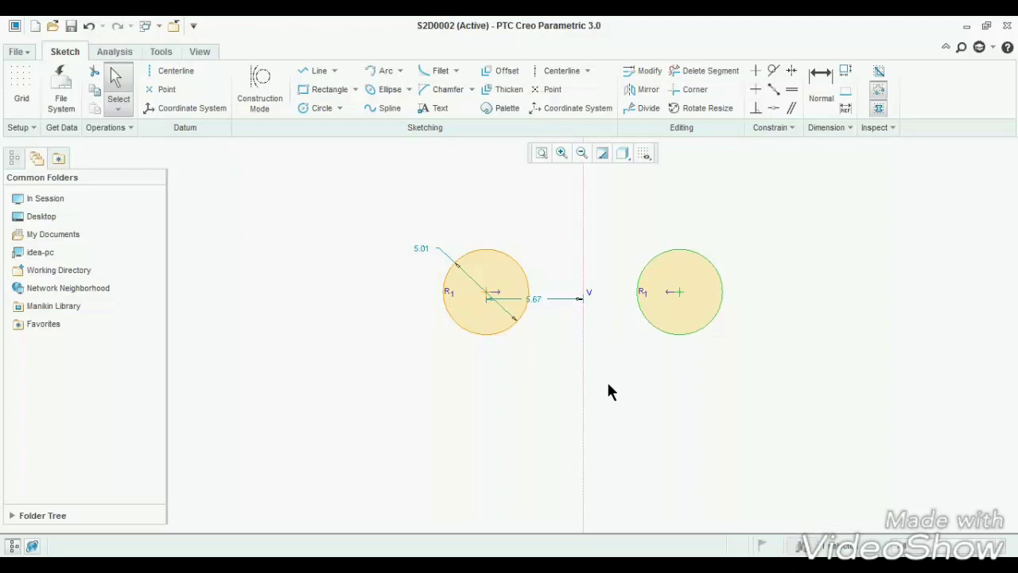
key("ctrl+z")
key("ctrl+z")
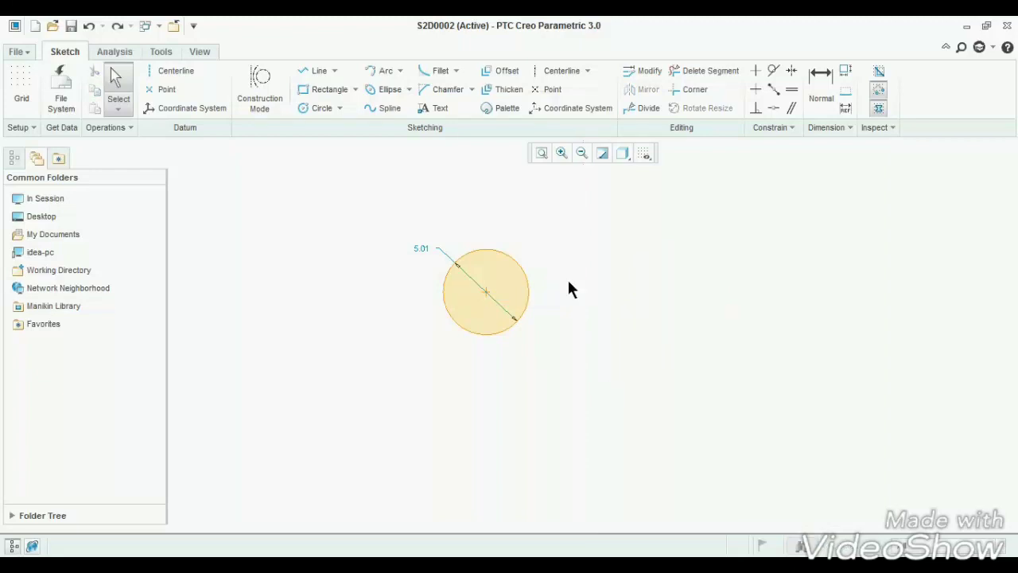
Place four sketch points on the circumference of the circle
left_click(548, 89)
scroll(495, 367, "up", 3)
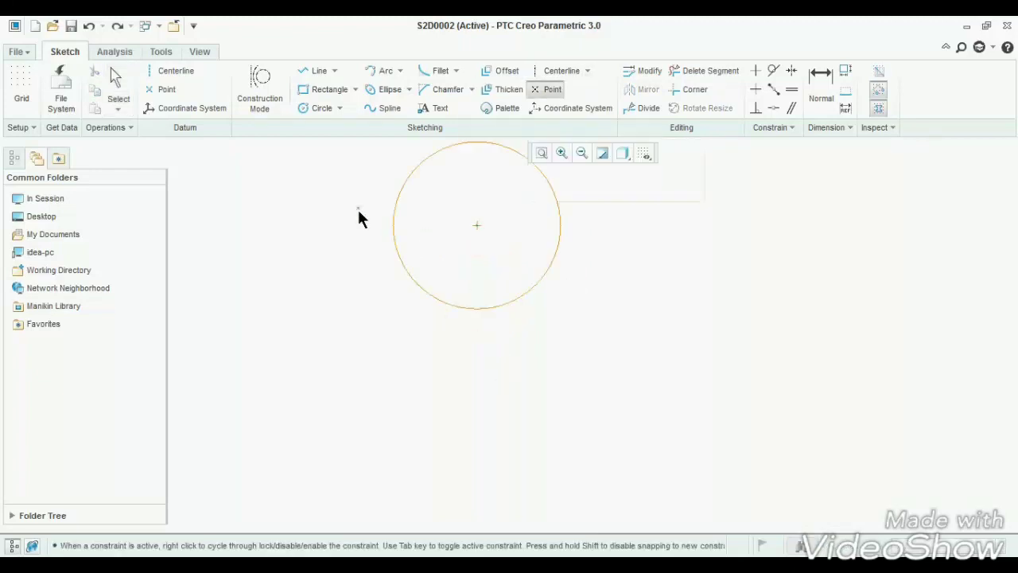
left_click(392, 229)
left_click(502, 304)
left_click(556, 191)
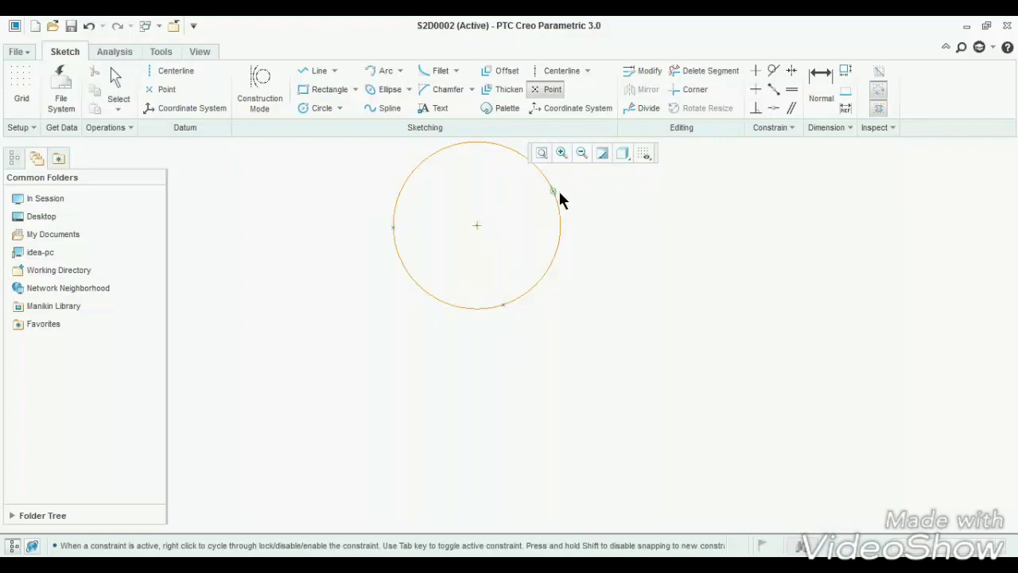
middle_click(640, 305)
scroll(537, 326, "down", 3)
Place sketch coordinate systems at the circle's centre and at three more locations forming a rectangle with it
left_click(546, 110)
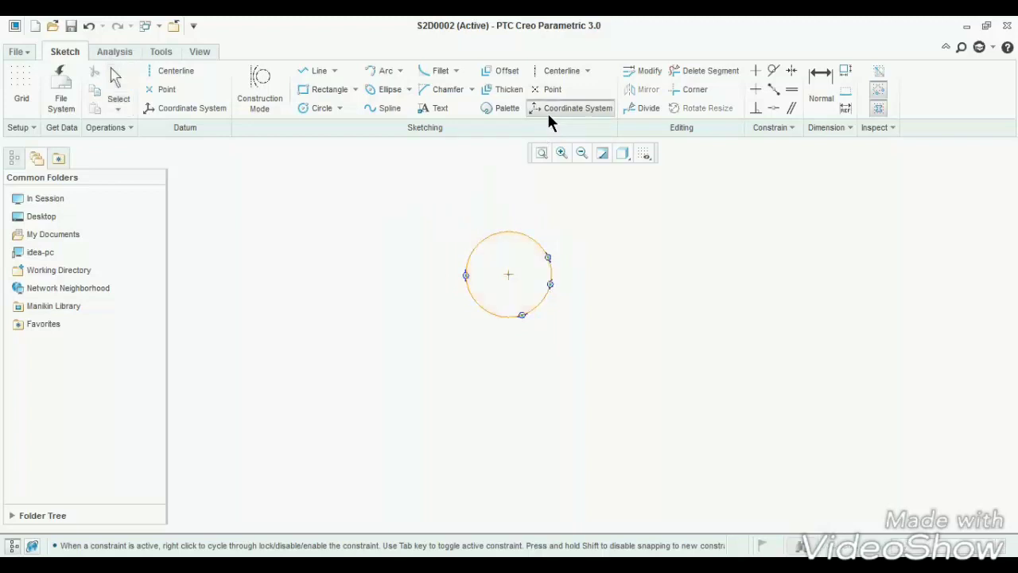
left_click(508, 274)
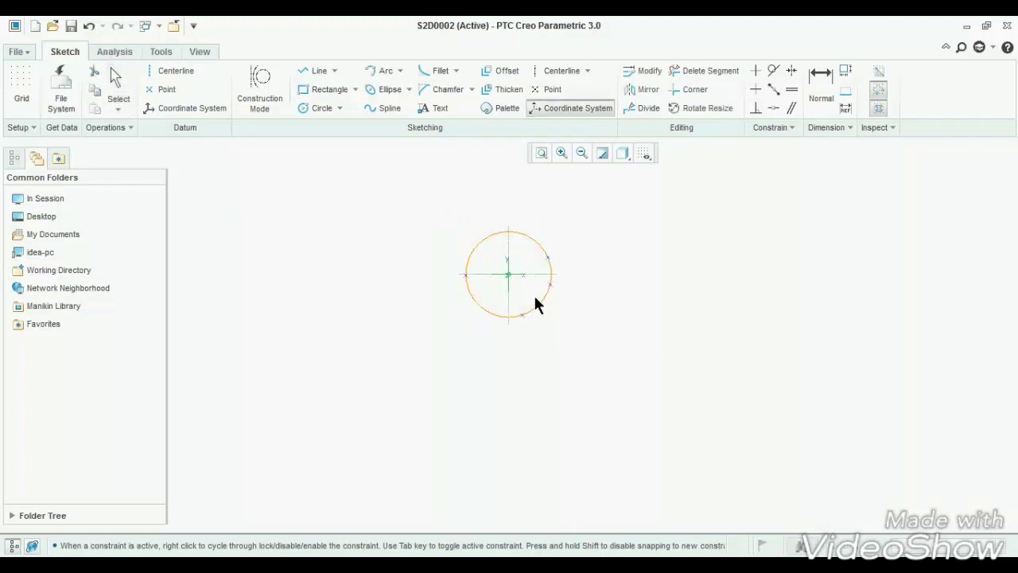
left_click(703, 274)
left_click(509, 403)
left_click(705, 404)
middle_click(780, 382)
left_click(443, 424)
Undo the coordinate systems, the points and the circle to clear the sketch
key("ctrl+z")
key("ctrl+z")
key("ctrl+z")
key("ctrl+z")
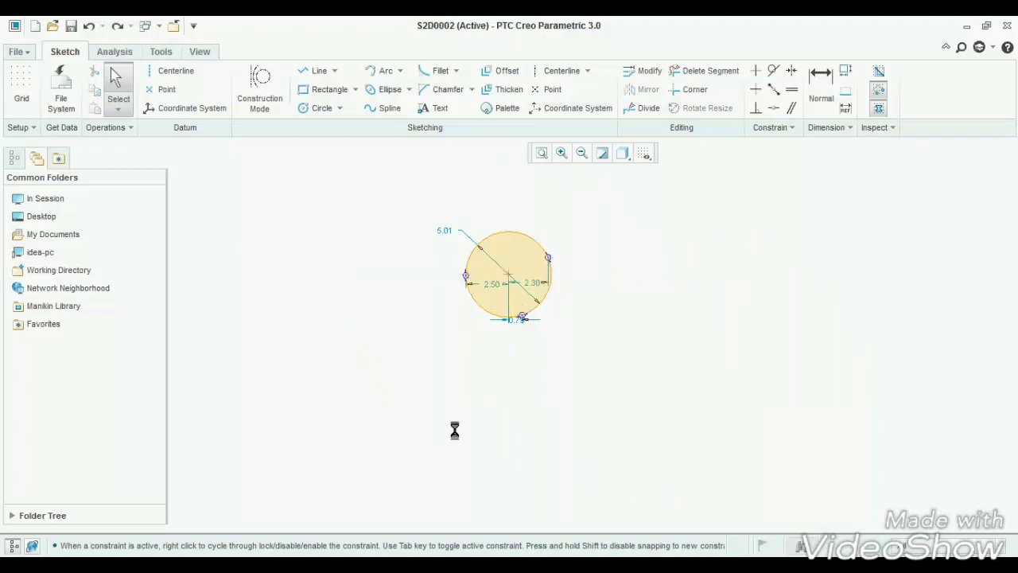
Draw a horizontal line about 8.95 long in the middle of the sketch
left_click(316, 72)
left_click(418, 266)
left_click(575, 292)
middle_click(575, 292)
scroll(486, 274, "down", 1)
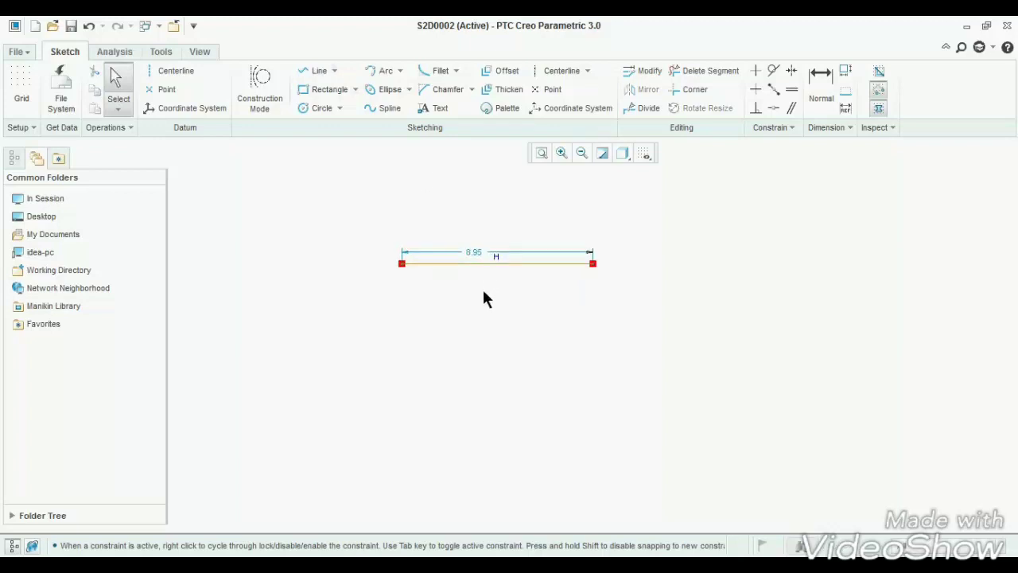
Set the horizontal line's length to 10 with the Modify tool and accept the dimension change
left_click(642, 77)
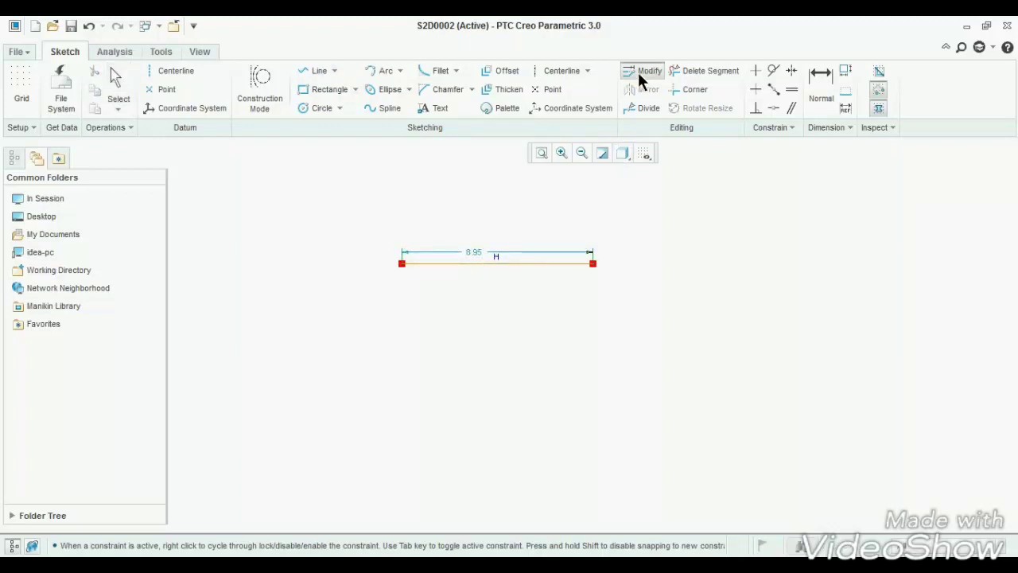
left_click(474, 253)
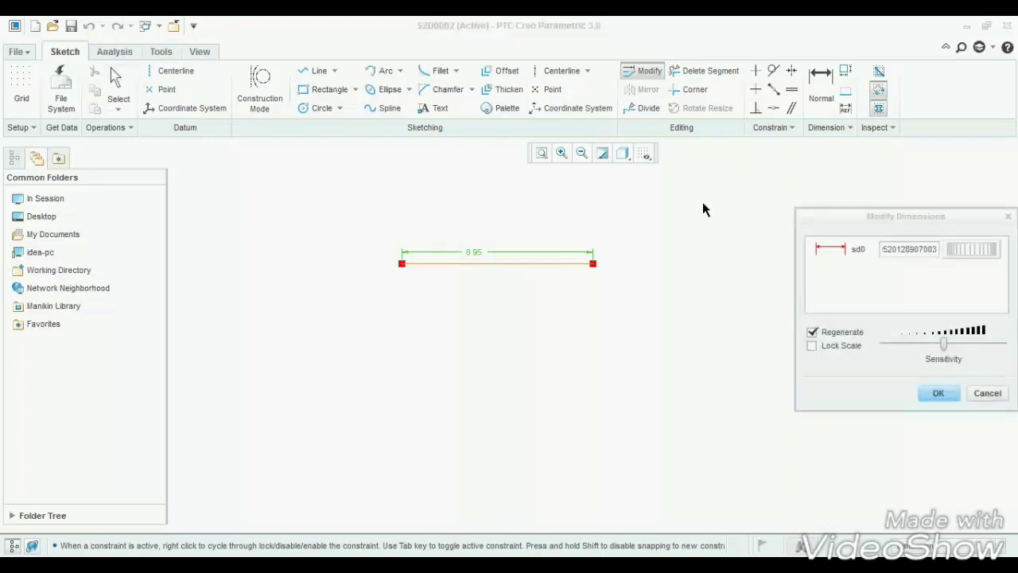
left_click(905, 265)
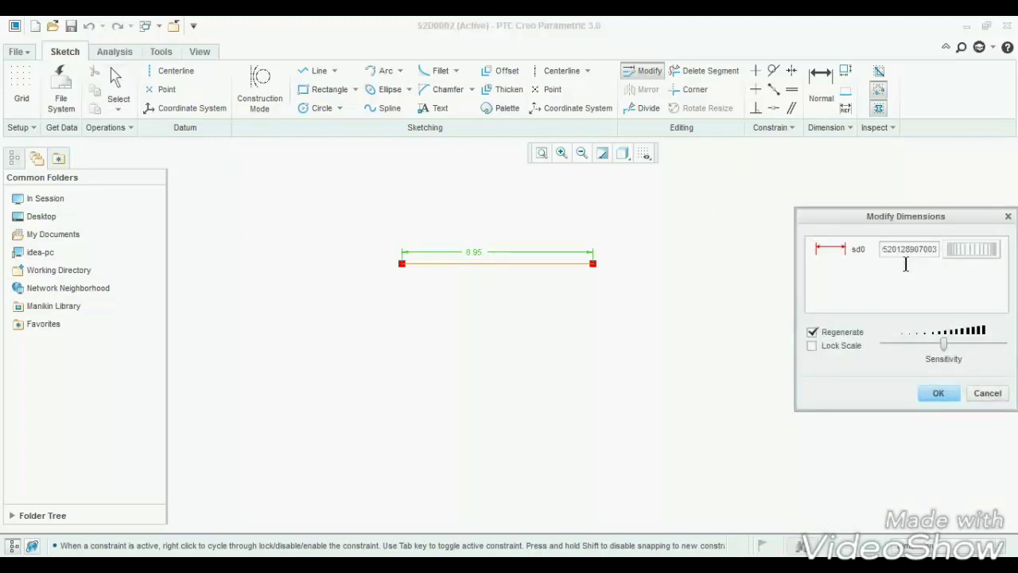
double_click(905, 265)
type("10")
key("Return")
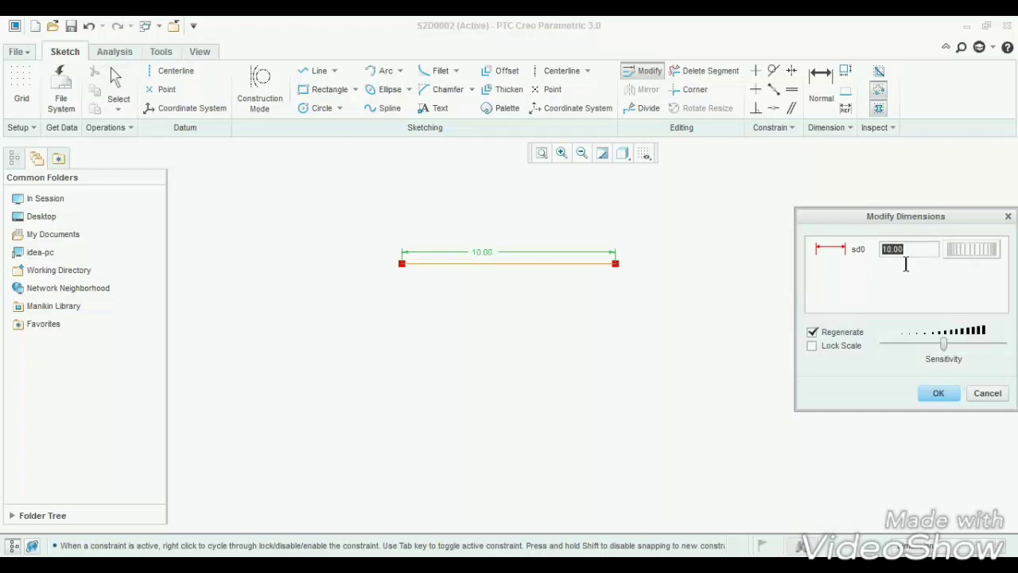
left_click(944, 399)
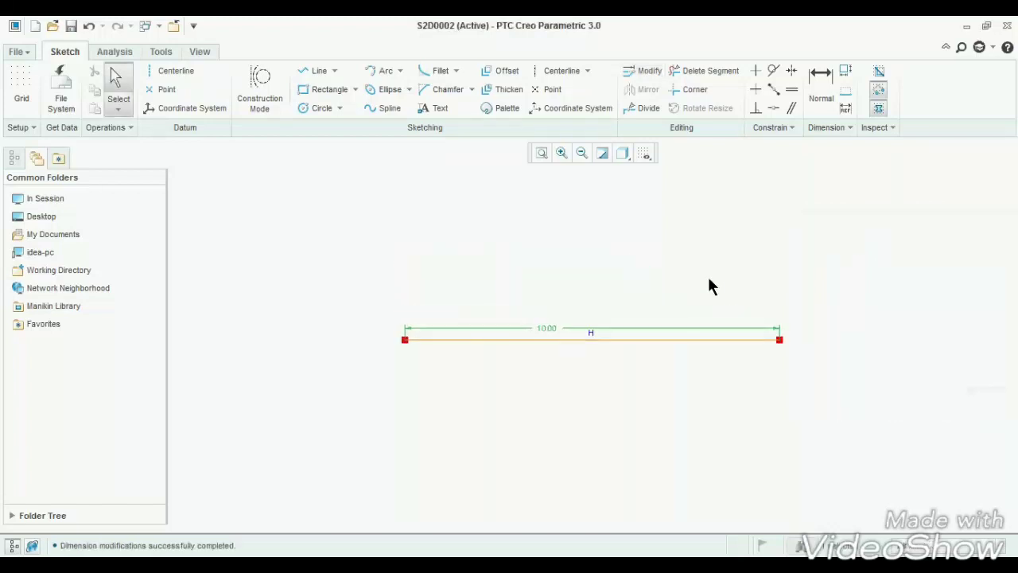
Divide the horizontal line at two places into segments about 2.97, 3.71 and 3.32 long
left_click(642, 109)
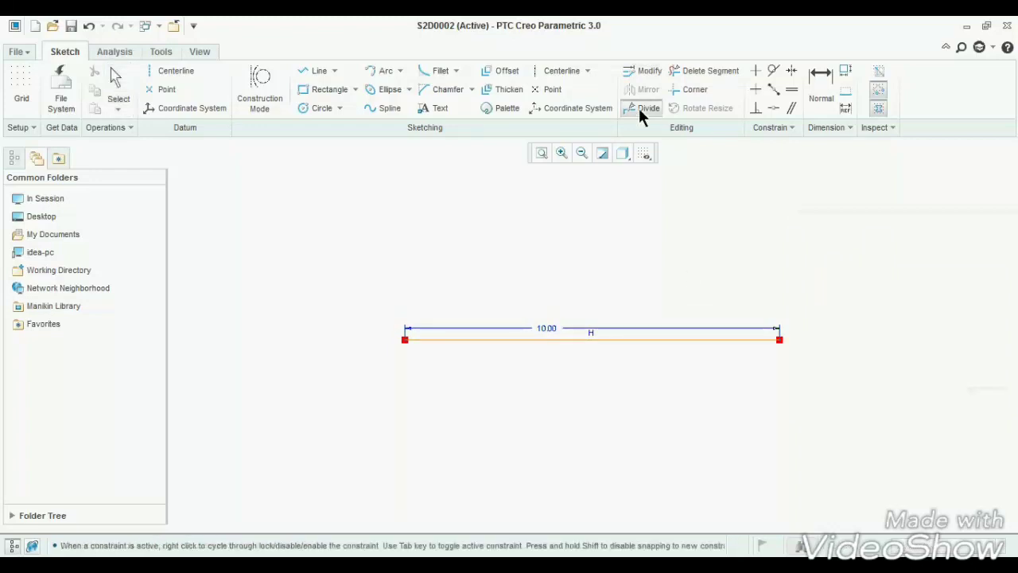
left_click(518, 344)
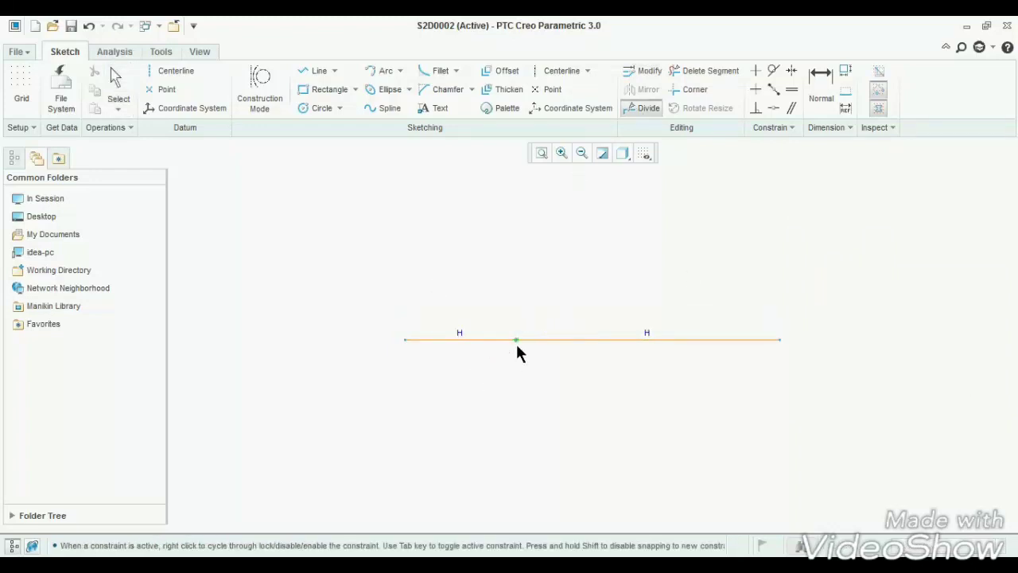
left_click(654, 343)
middle_click(606, 403)
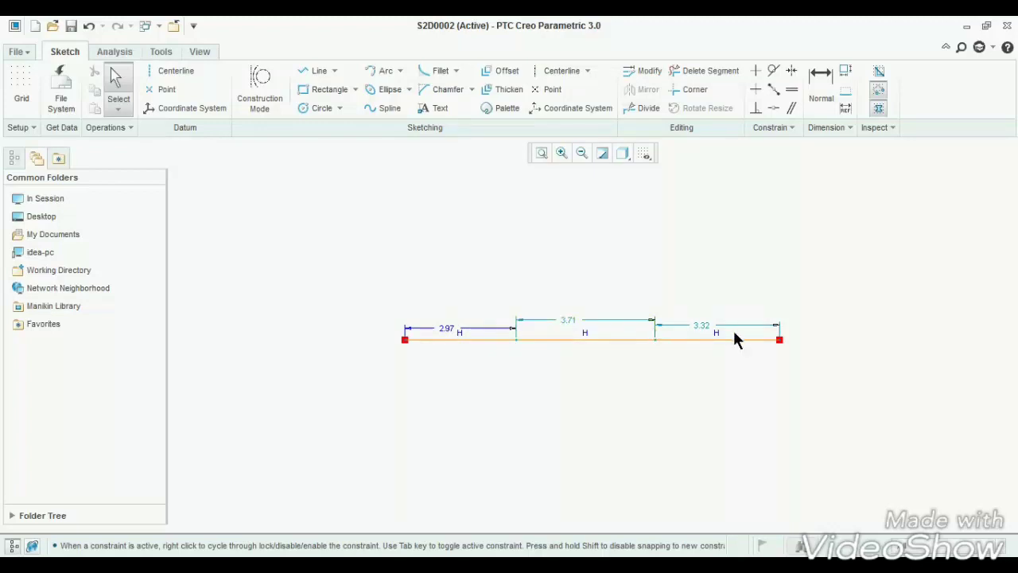
Trim away the two outer segments of the divided line with Delete Segment
left_click(694, 76)
mouse_move(688, 378)
left_mouse_down()
mouse_move(698, 328)
mouse_move(737, 293)
left_mouse_up()
left_click_drag(417, 391, 530, 410)
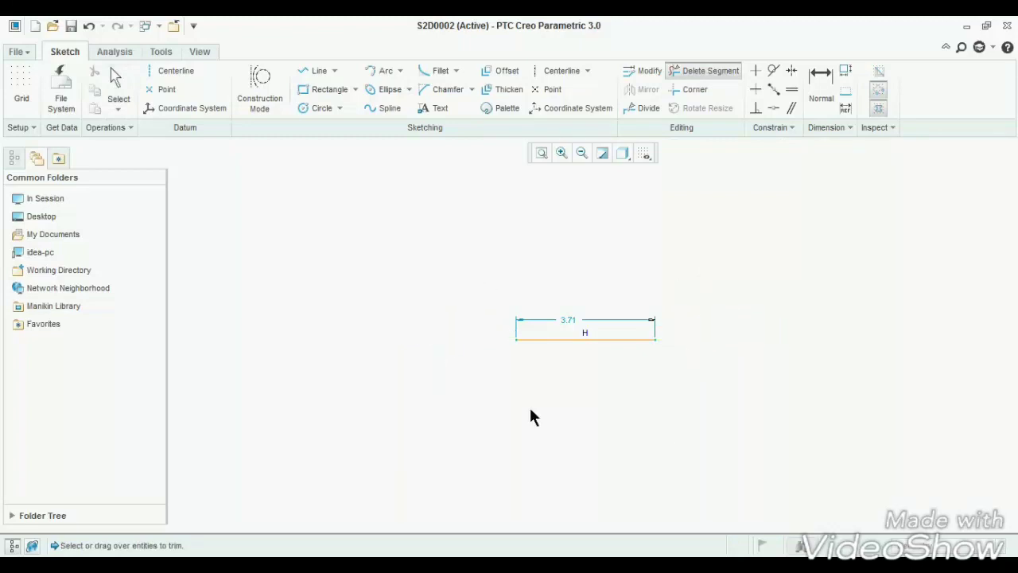
middle_click(668, 450)
Delete the remaining middle segment of the line to clear the sketch
left_click(567, 341)
key("Delete")
key("ctrl+z")
key("Delete")
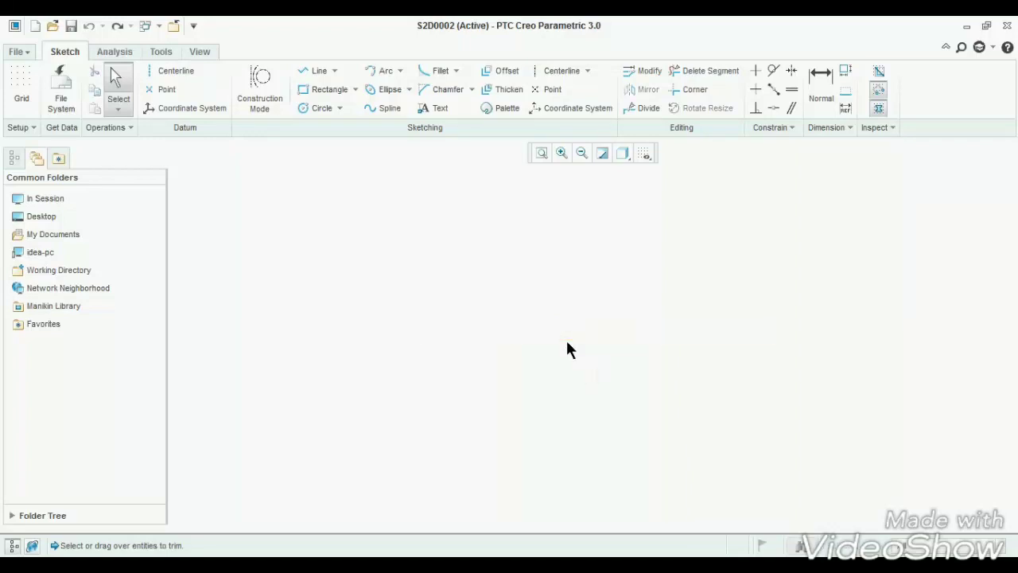
Draw a line about 6.09 long sloping down to the right and apply a Vertical constraint to it
left_click(322, 78)
left_click(436, 253)
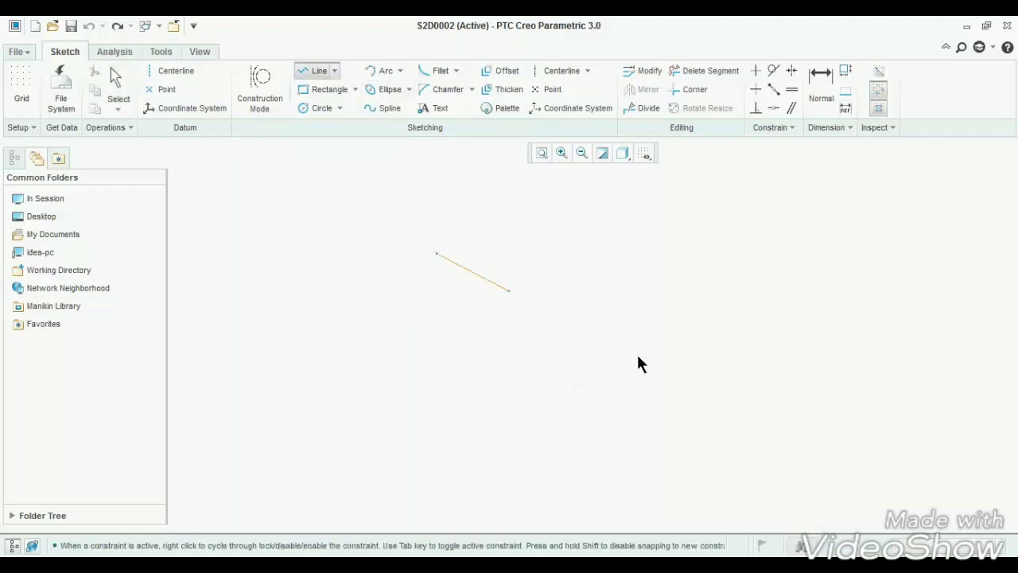
middle_click(692, 352)
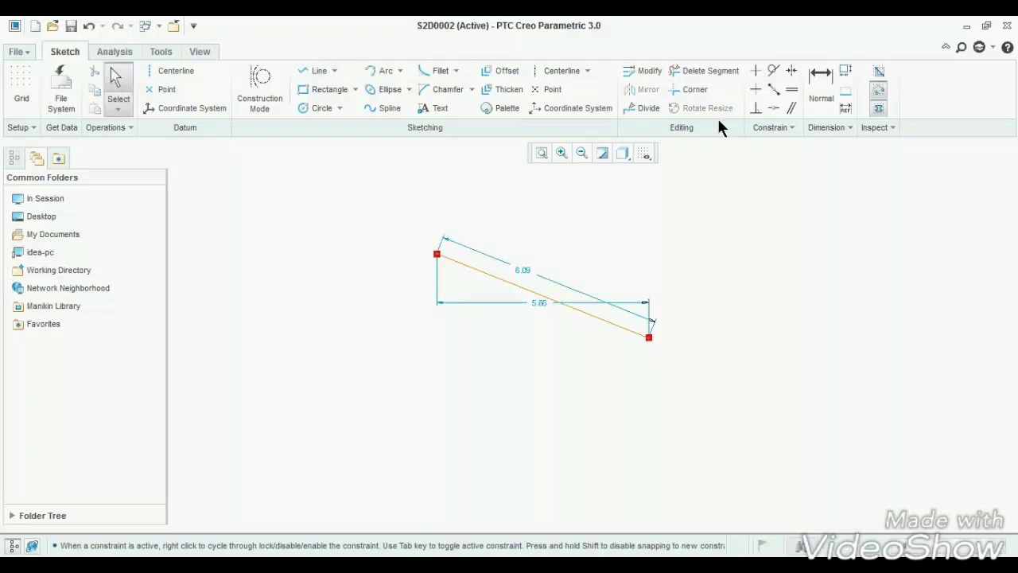
left_click(757, 75)
left_click(583, 313)
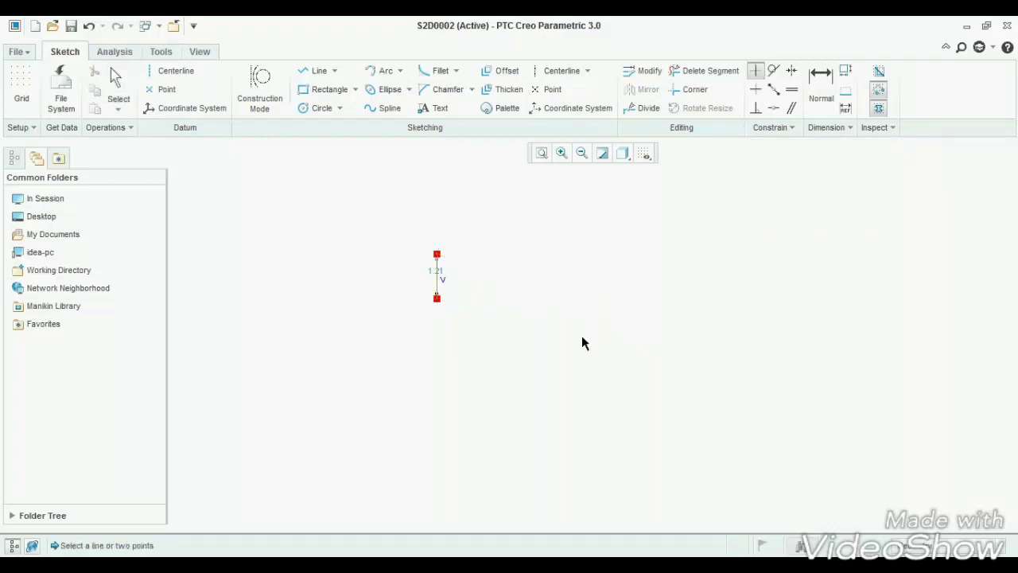
Undo the Vertical constraint on the sloping line and apply a Horizontal constraint to it instead
scroll(455, 283, "up", 5)
scroll(579, 359, "down", 2)
key("ctrl+z")
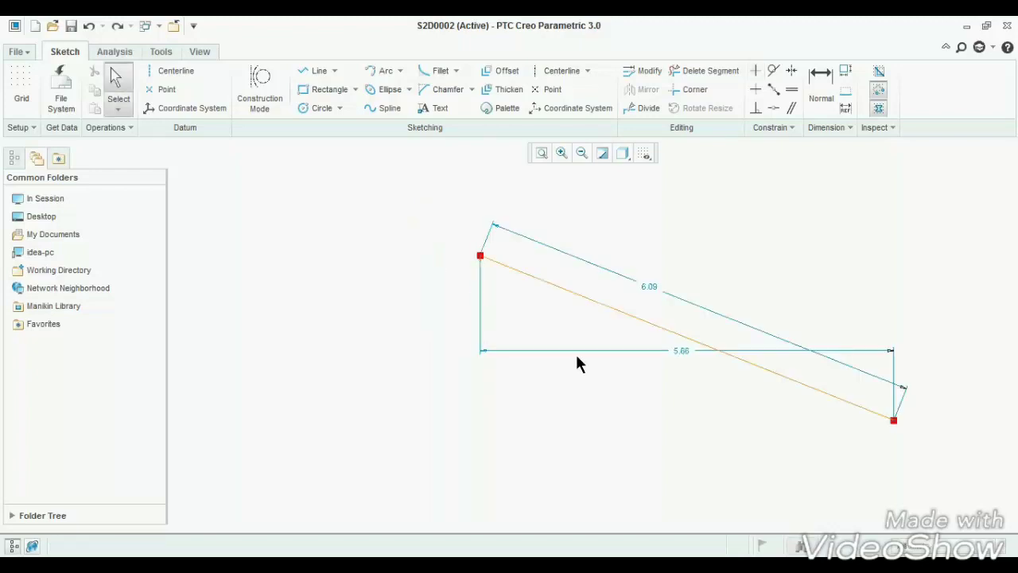
left_click(756, 89)
left_click(595, 301)
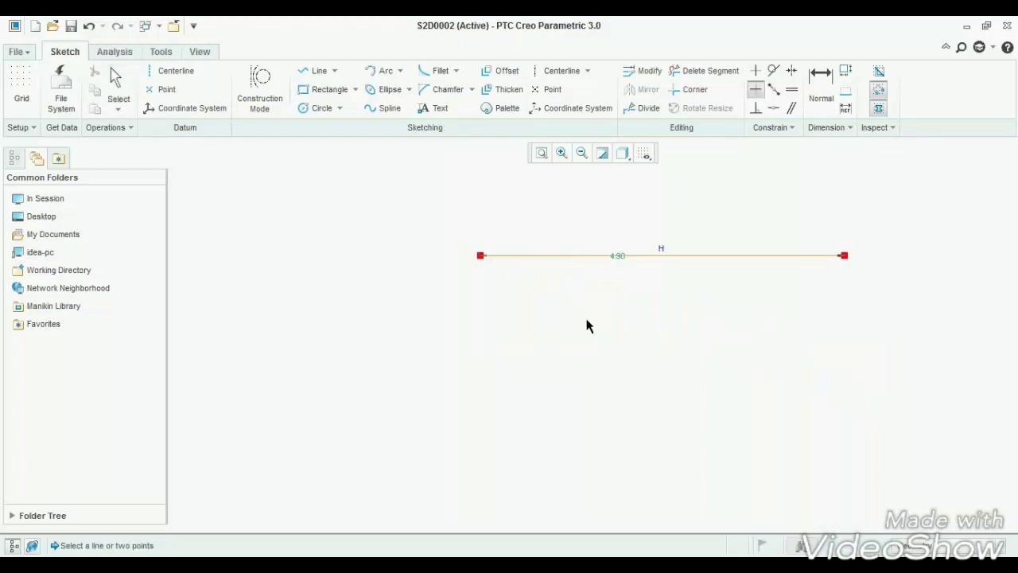
scroll(666, 252, "up", 1)
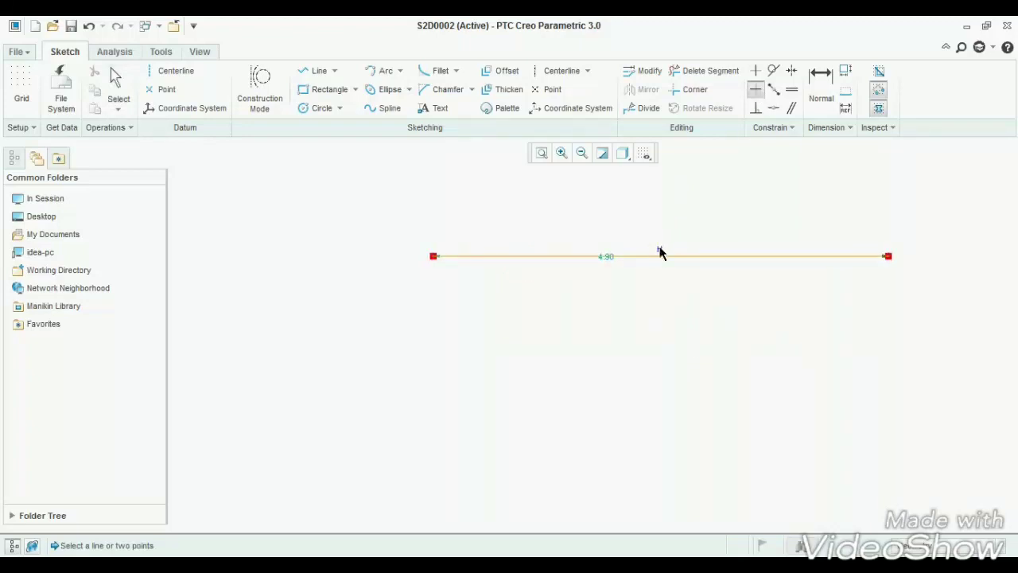
scroll(382, 291, "down", 1)
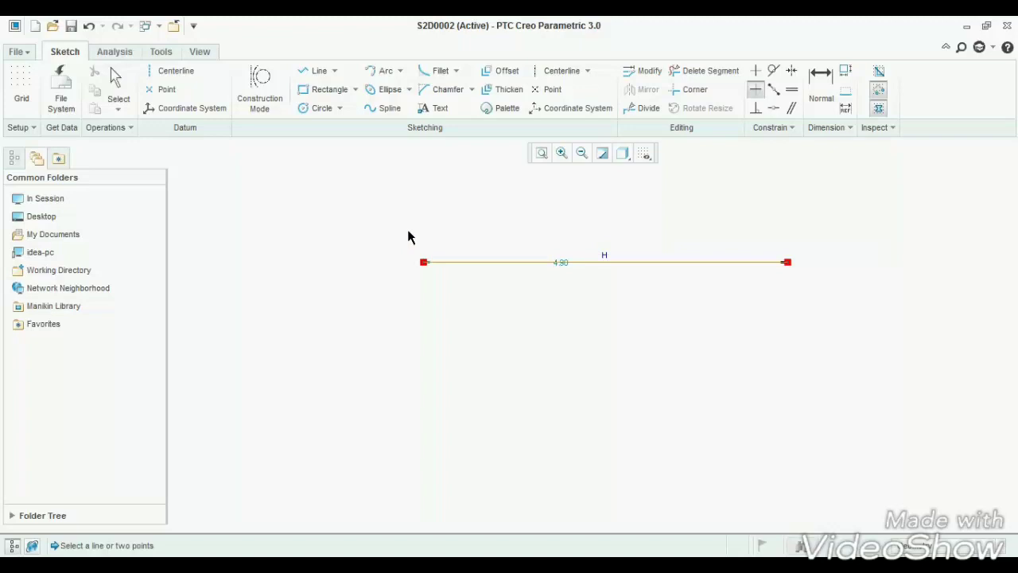
Draw a line from the horizontal line to a point about 1.91 below its left endpoint, at about 27.51° to it
left_click(318, 70)
left_click(691, 262)
left_click(424, 402)
middle_click(424, 402)
middle_click(541, 434)
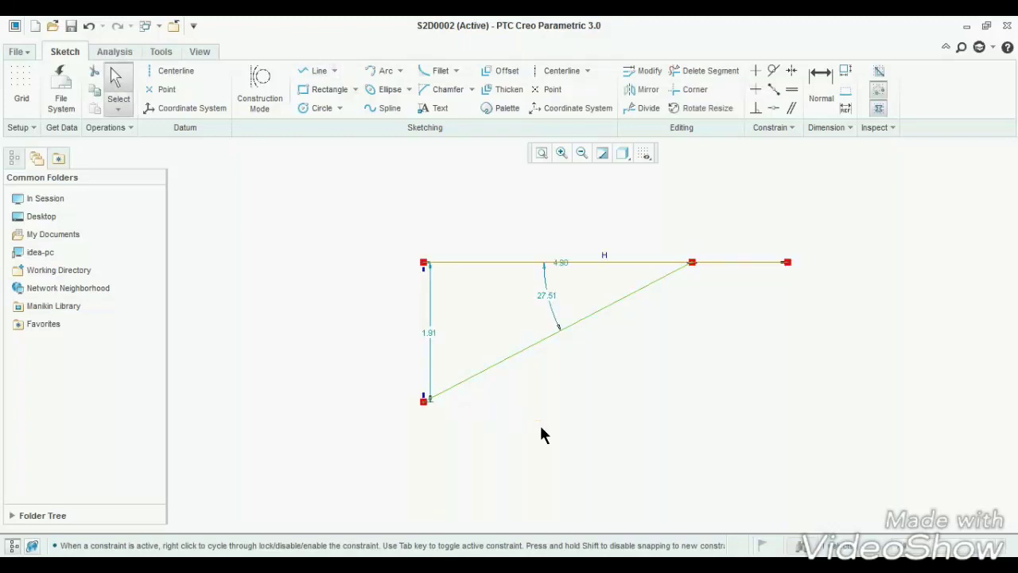
Apply a Perpendicular constraint between the horizontal line and the sloping line
left_click(751, 112)
left_click(629, 263)
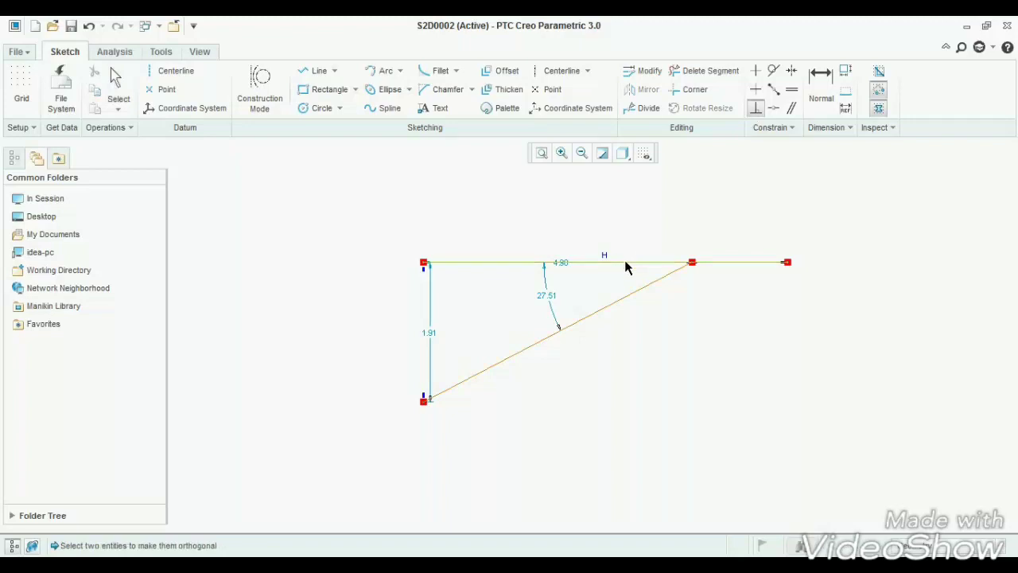
left_click(622, 303)
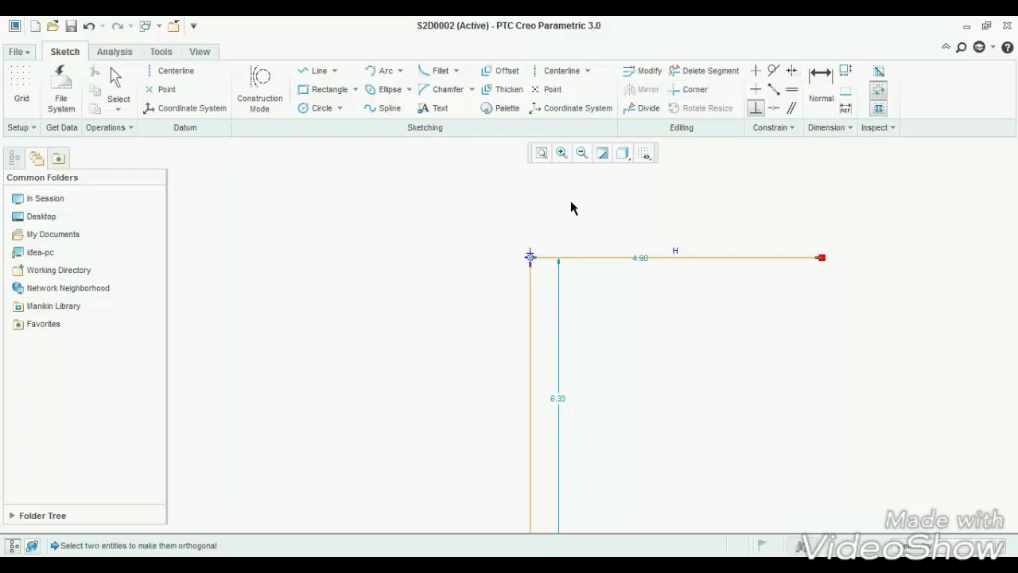
middle_click(634, 330)
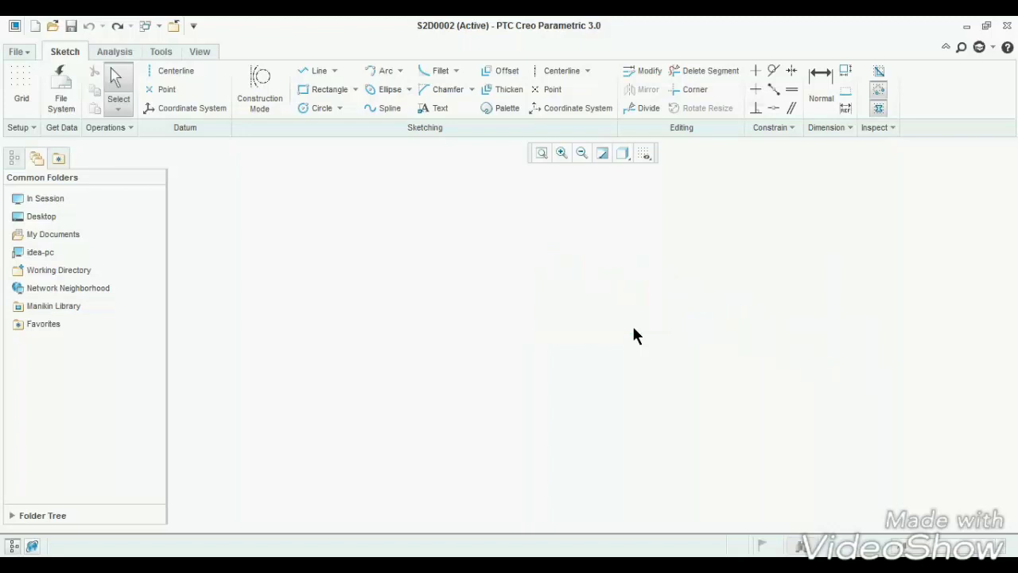
Draw a circle about 2.26 in diameter and a sloping line about 3.02 long crossing its upper-right side
left_click(322, 107)
left_click(499, 279)
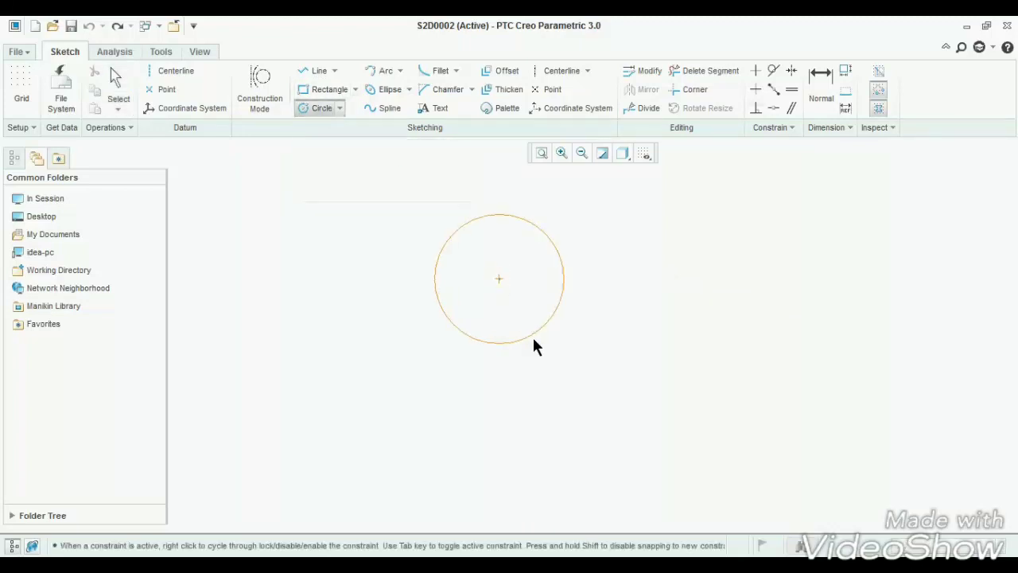
left_click(532, 337)
middle_click(637, 331)
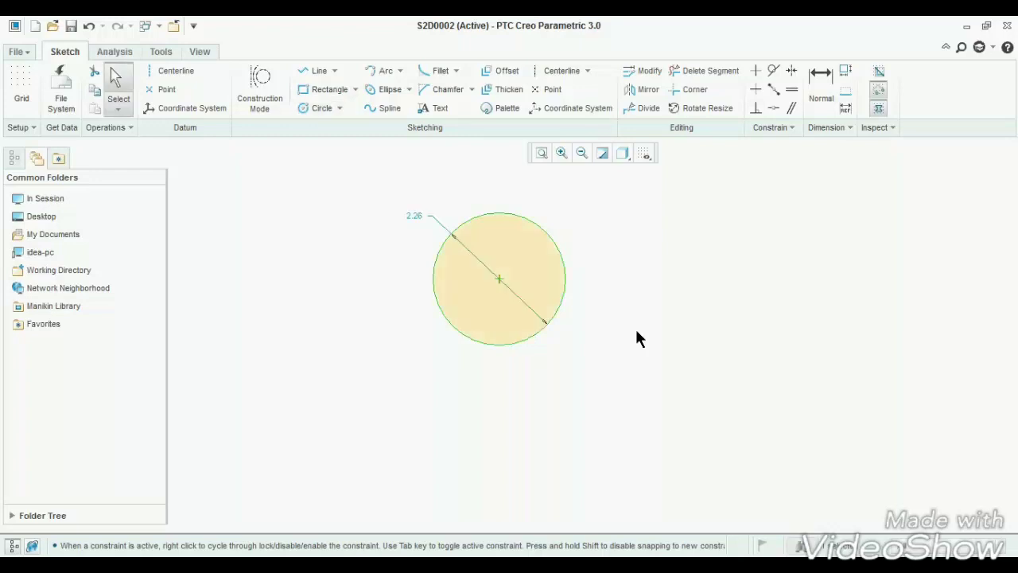
left_click(315, 71)
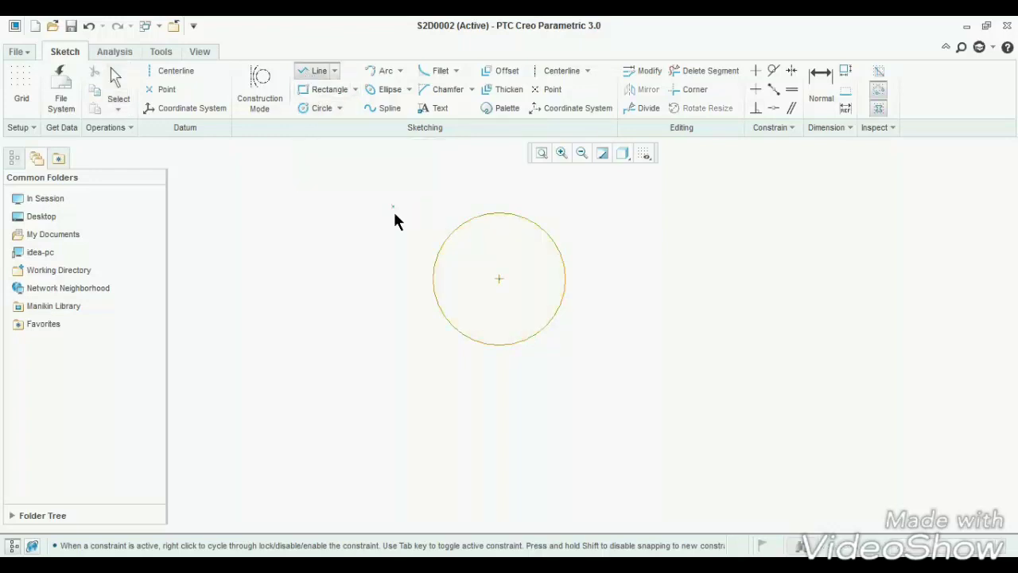
left_click(459, 194)
left_click(606, 291)
middle_click(630, 355)
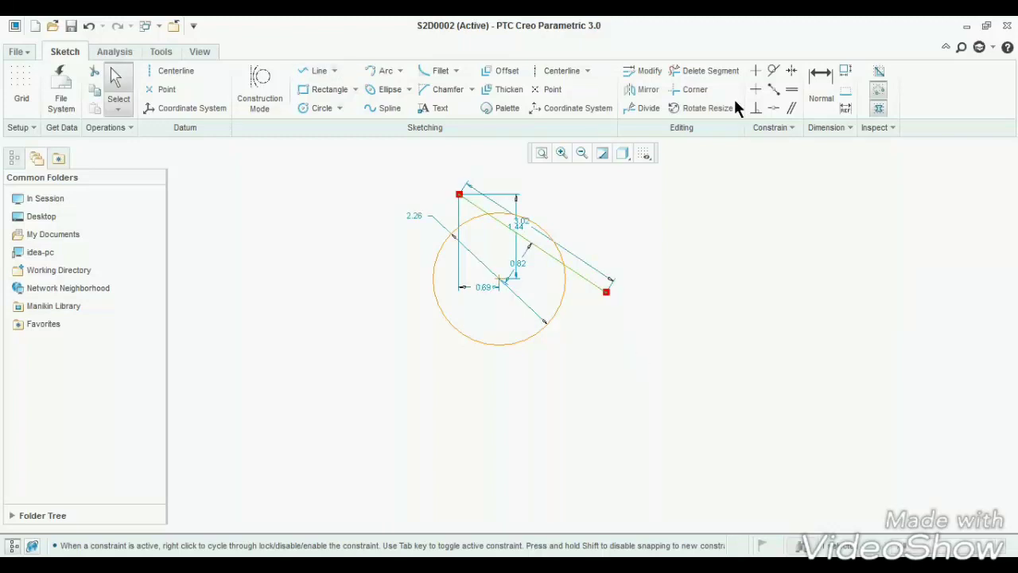
Apply a Tangent constraint between the sloping line and the circle
left_click(771, 75)
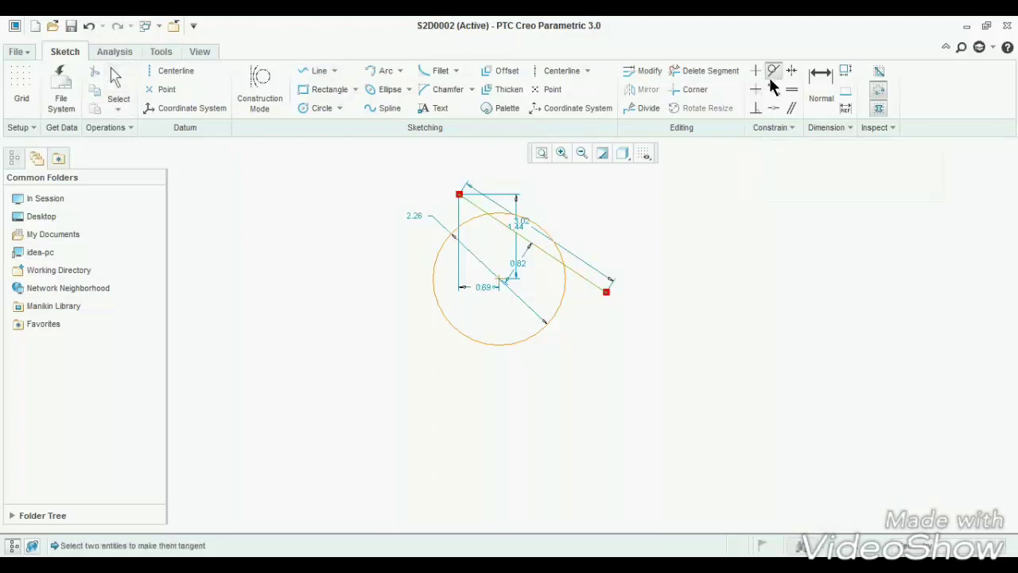
left_click(560, 265)
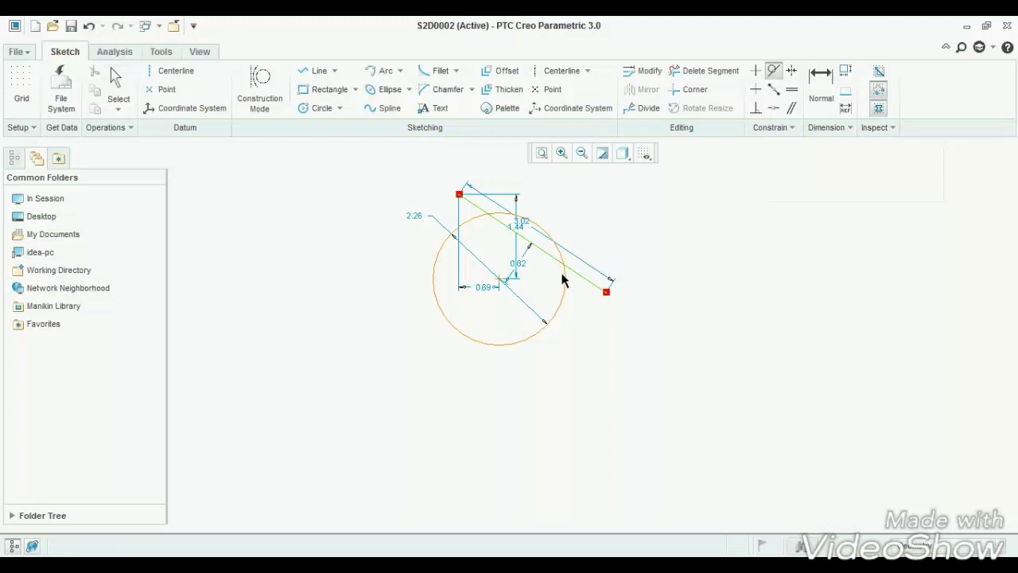
left_click(564, 284)
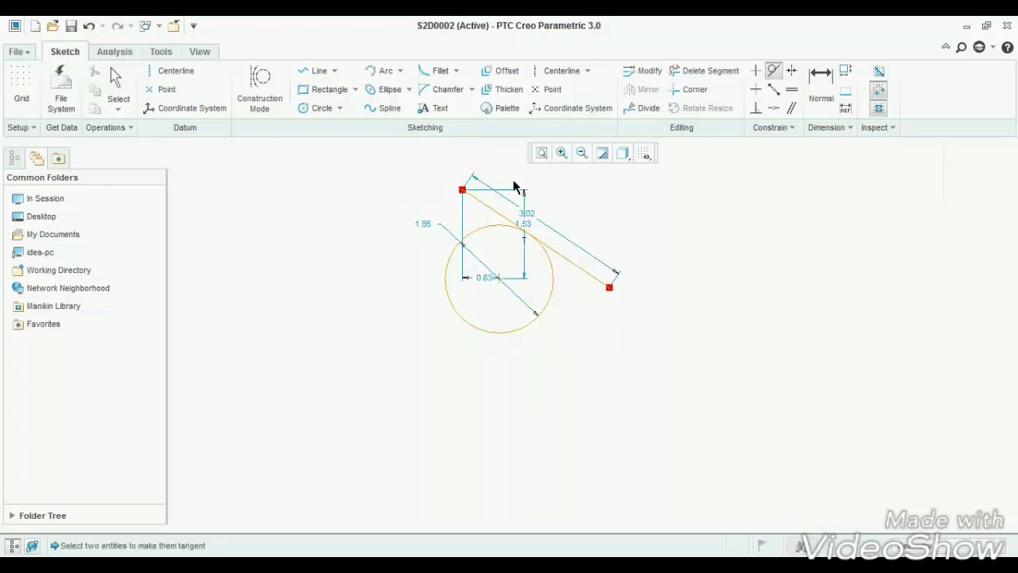
scroll(515, 184, "up", 3)
scroll(542, 288, "up", 3)
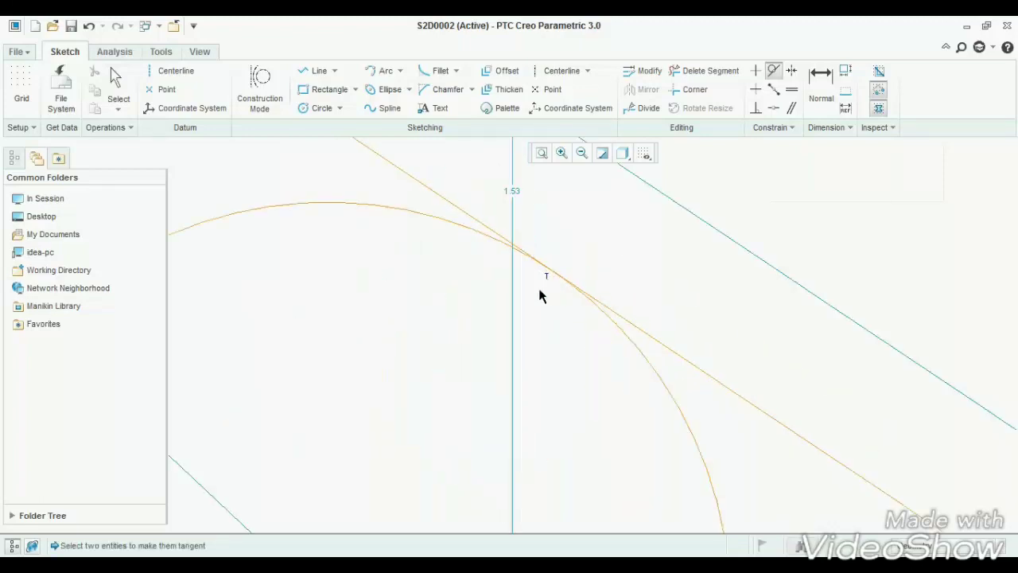
scroll(561, 274, "down", 5)
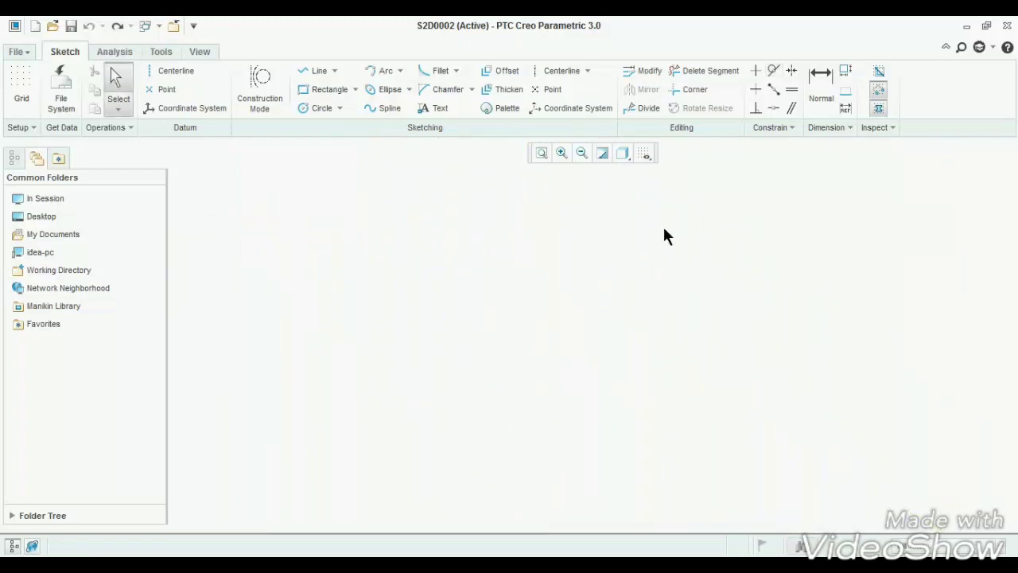
Draw two left-aligned horizontal lines about 2.86 and 4.51 long, spaced about 1.27 apart, with the longer one below
left_click(314, 71)
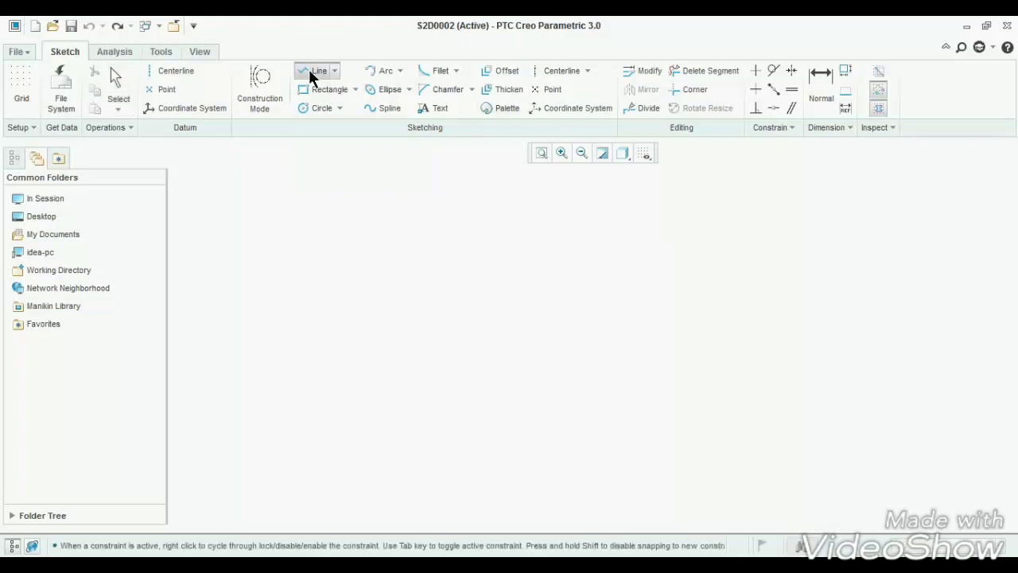
left_click(406, 247)
left_click(617, 248)
middle_click(614, 318)
left_click(408, 342)
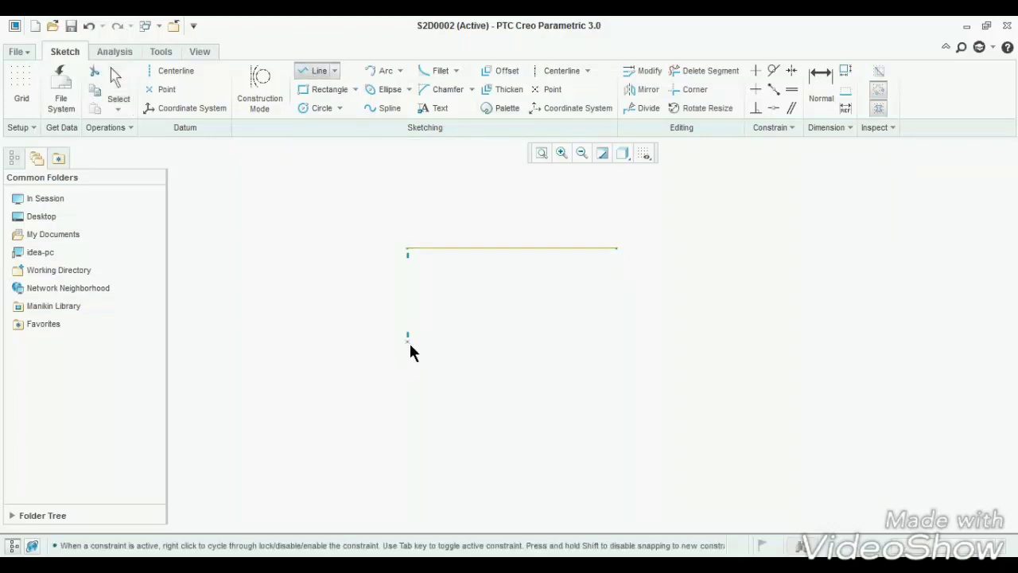
left_click(736, 341)
middle_click(750, 387)
middle_click(749, 389)
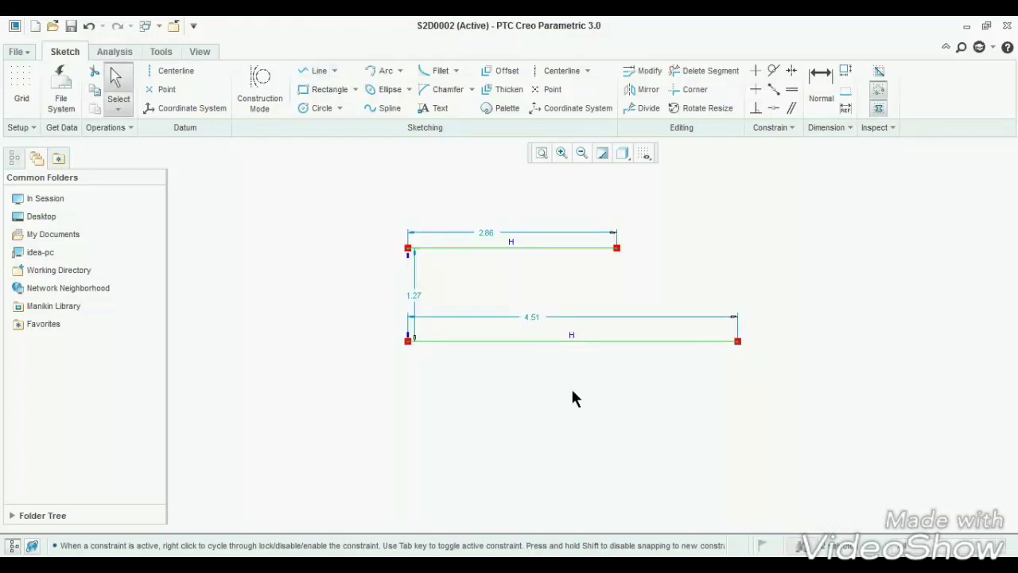
Apply an Equal constraint to the two horizontal lines
left_click(792, 90)
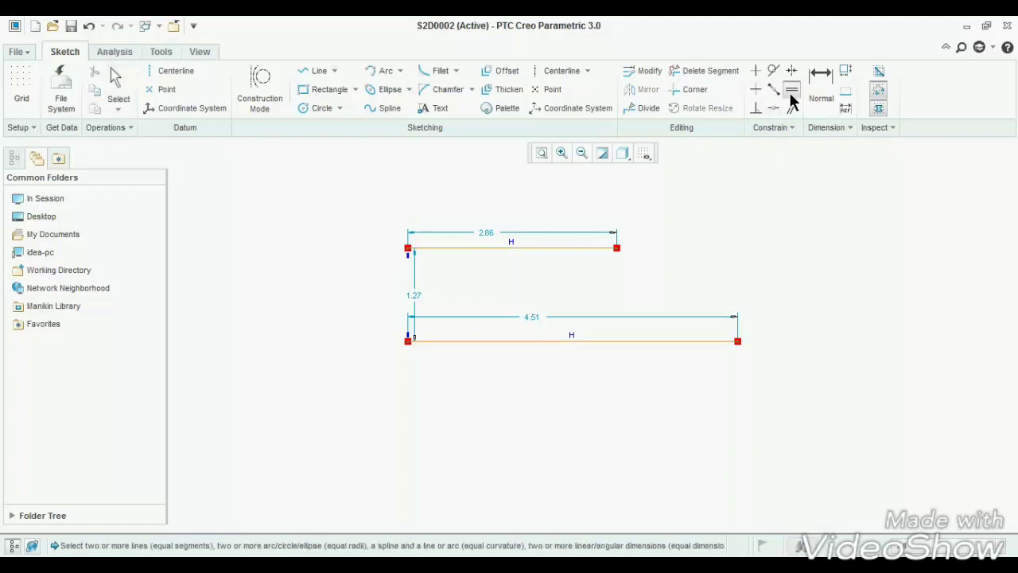
left_click(544, 248)
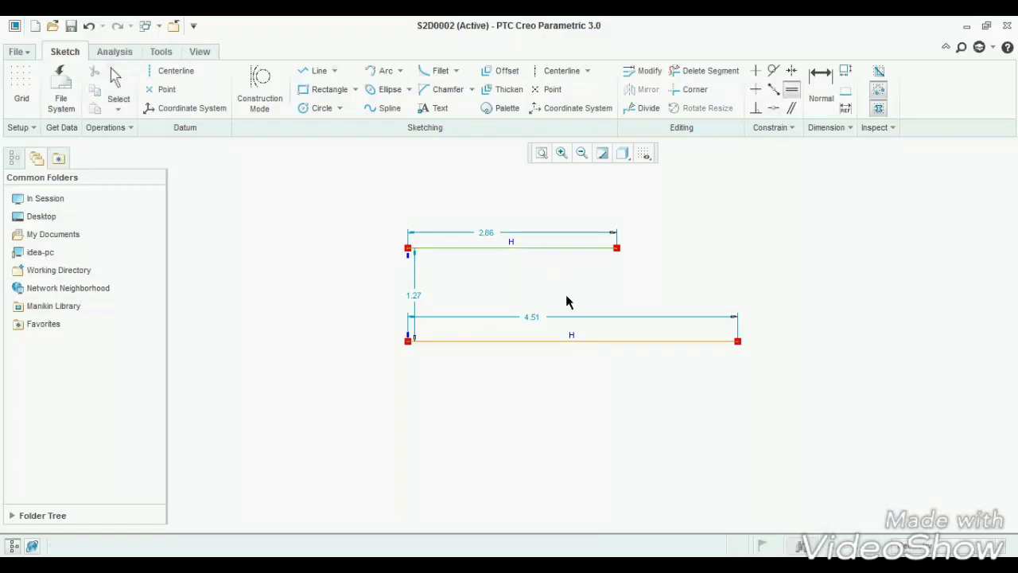
left_click(567, 340)
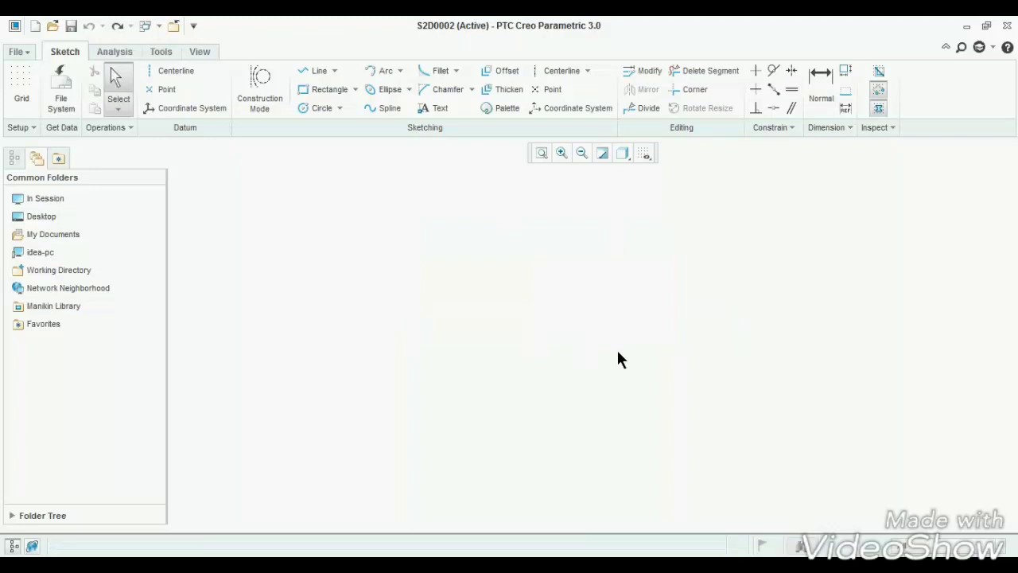
Draw two separate sloping lines, one rising to the right about 2.24 long and one falling to the right about 2.84 long
left_click(314, 70)
left_click(316, 293)
left_click(429, 174)
middle_click(456, 219)
left_click(467, 207)
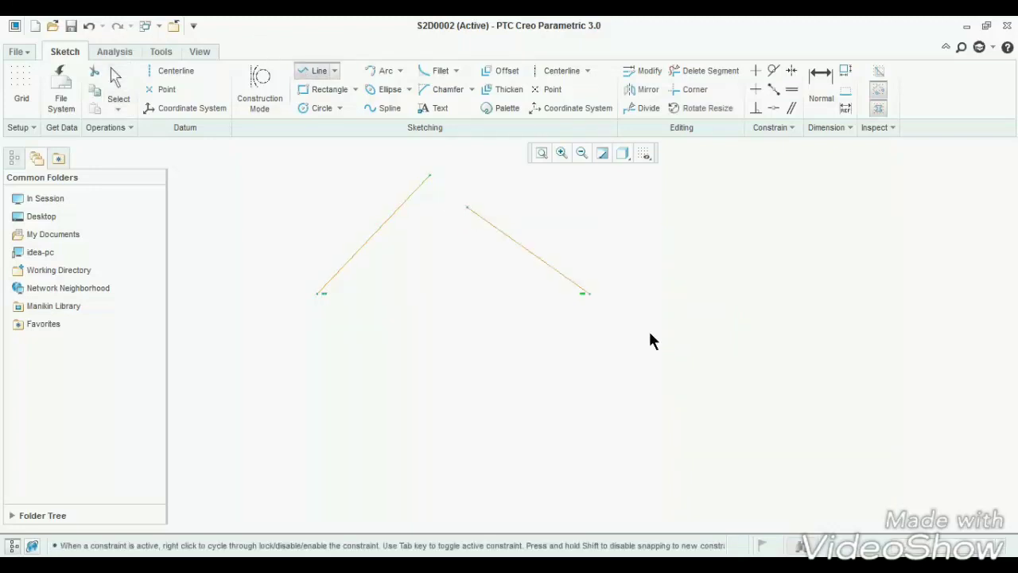
left_click(634, 330)
middle_click(698, 368)
middle_click(698, 368)
left_click(699, 374)
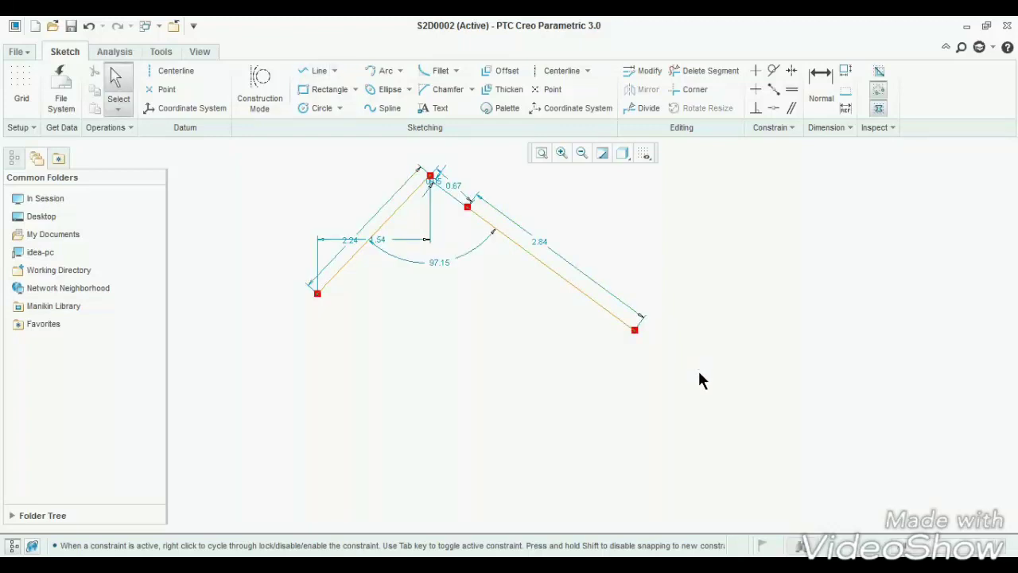
Apply a Parallel constraint to the two sloping lines
left_click(792, 110)
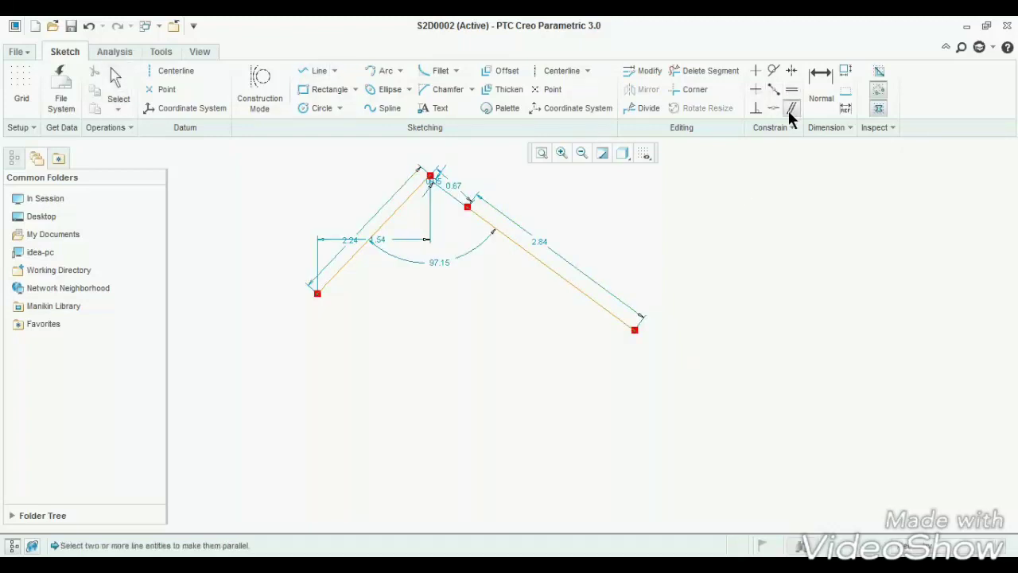
left_click(560, 283)
left_click(362, 246)
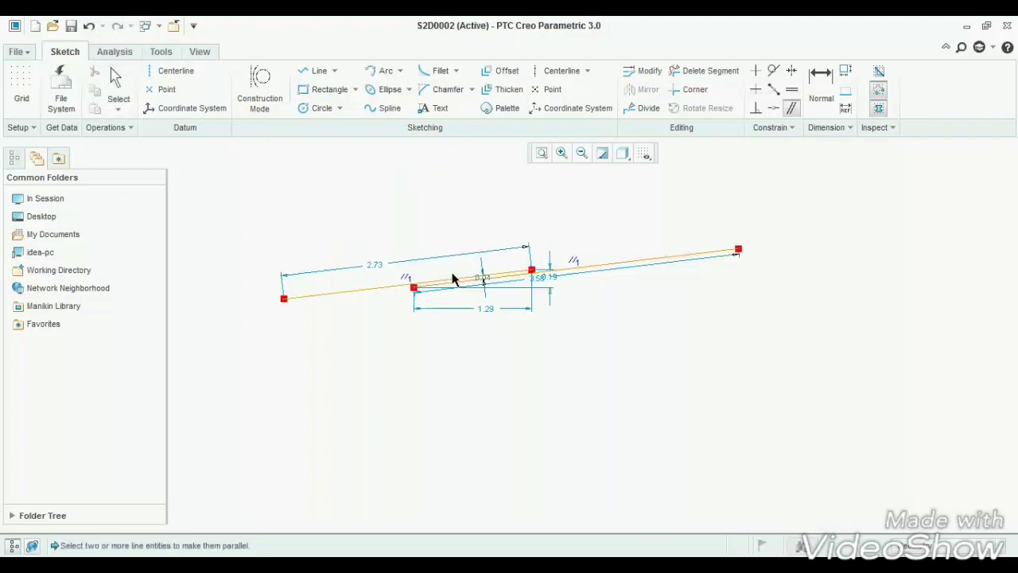
scroll(479, 290, "up", 2)
left_click(560, 295)
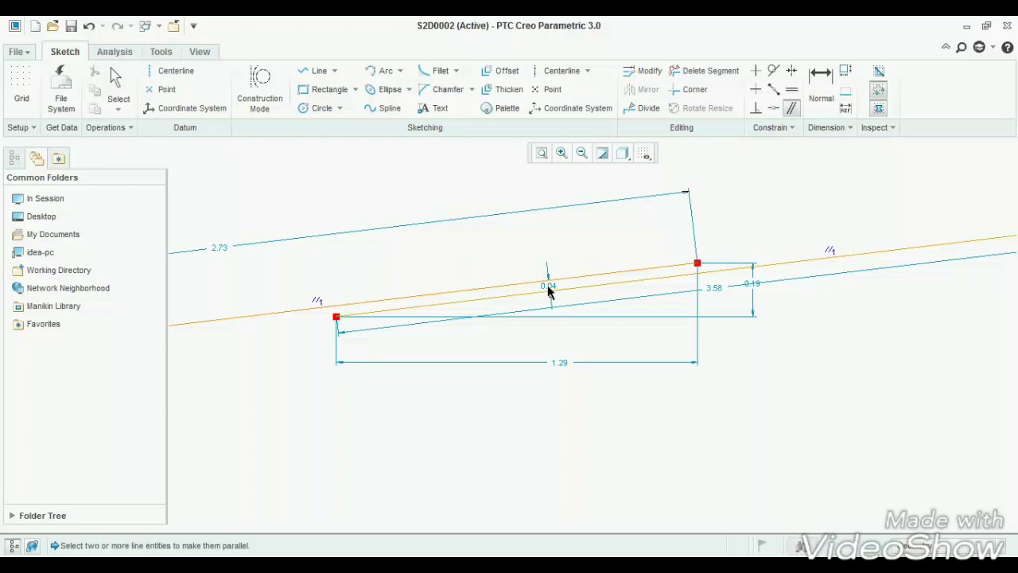
scroll(544, 317, "down", 2)
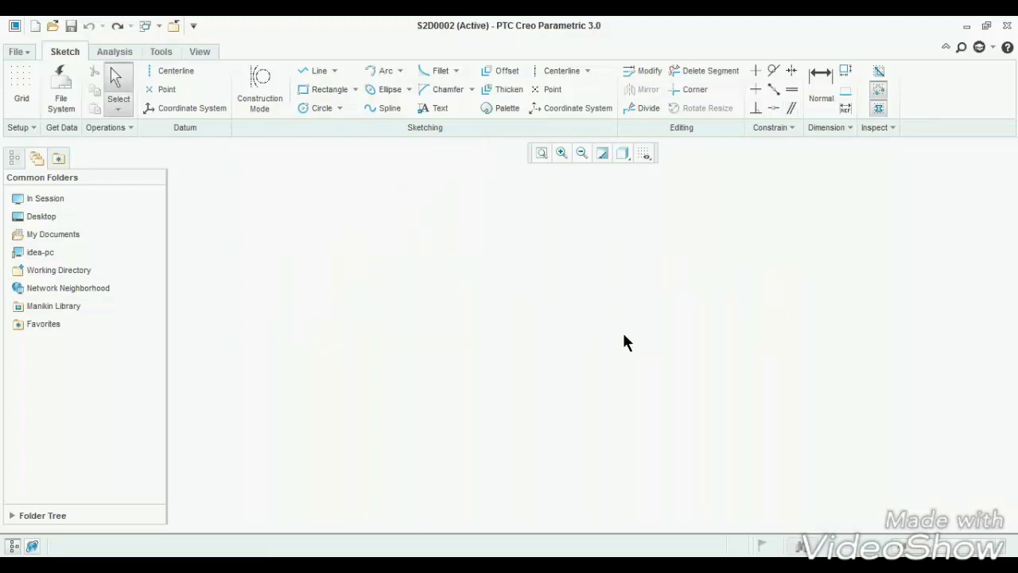
Draw a horizontal line about 2.23 long
left_click(320, 72)
left_click(416, 298)
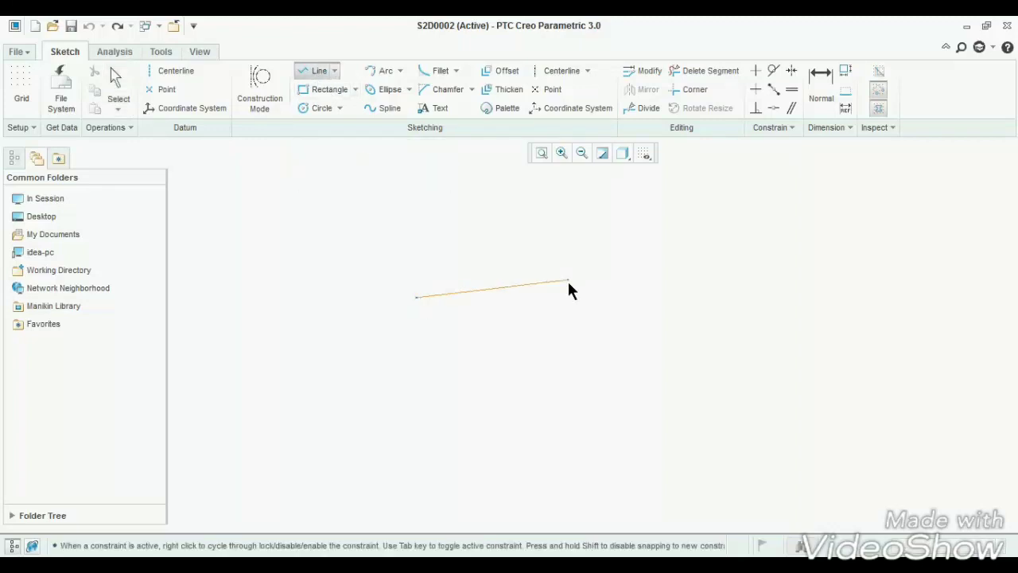
middle_click(663, 369)
middle_click(664, 368)
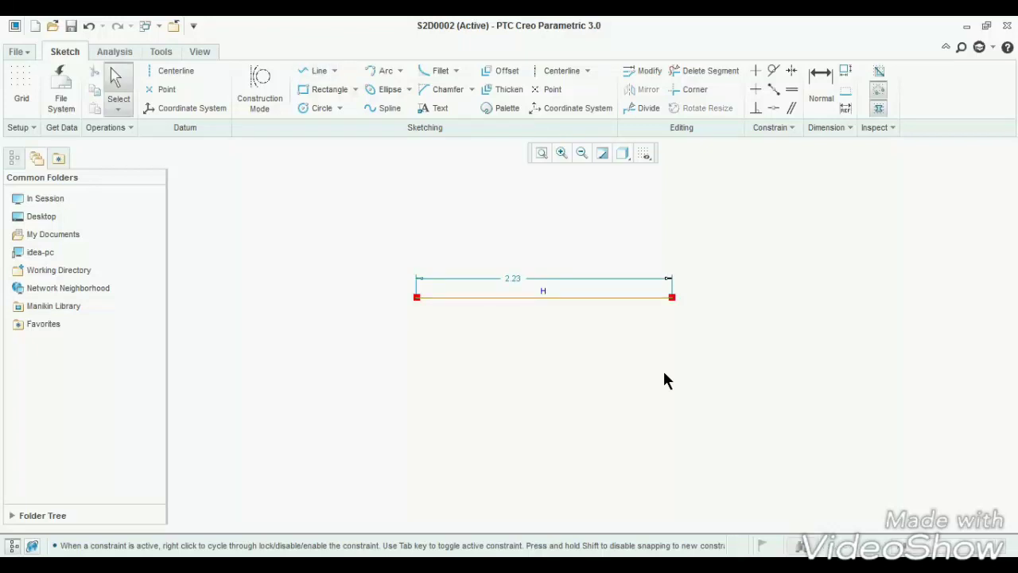
Add a Normal dimension above the horizontal line, set its length to 5, and undo that value change
left_click(821, 87)
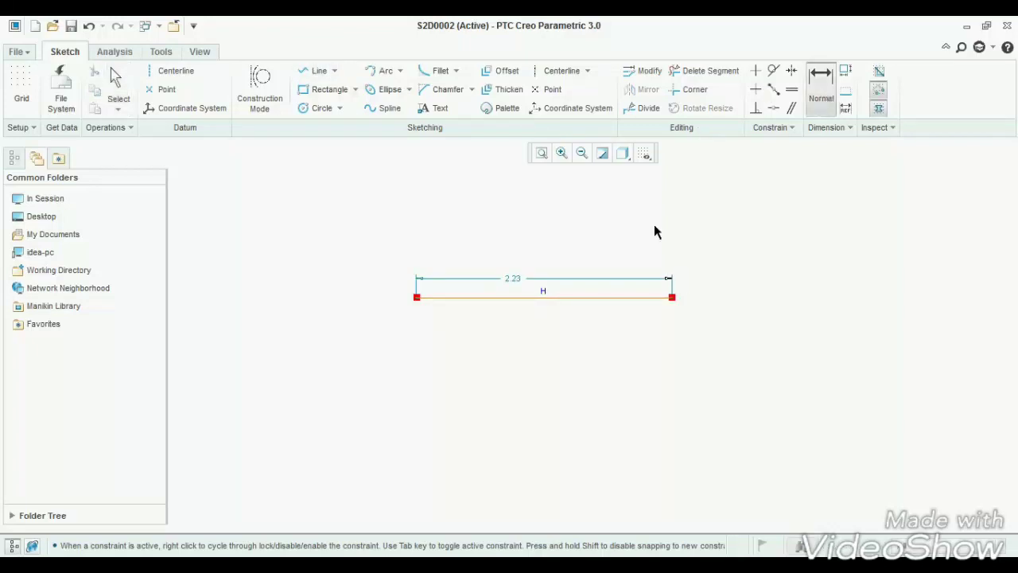
left_click(529, 298)
middle_click(533, 255)
type("5")
key("Return")
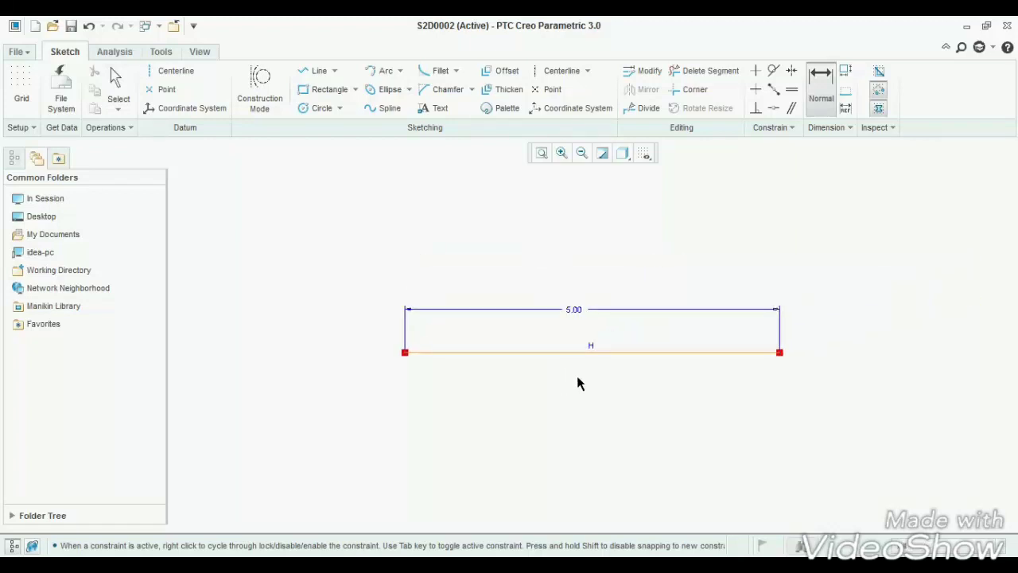
middle_click(577, 379)
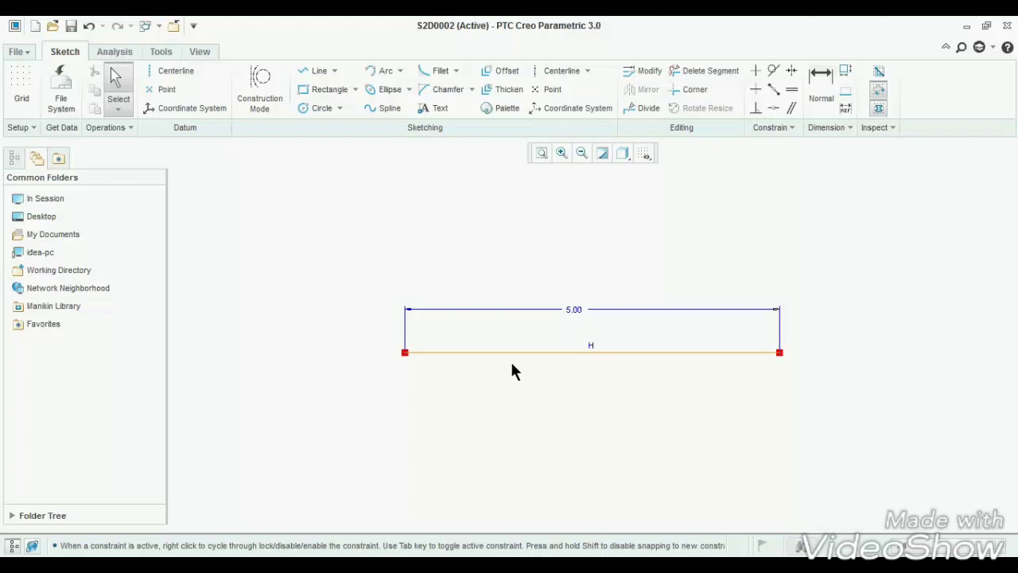
key("ctrl+z")
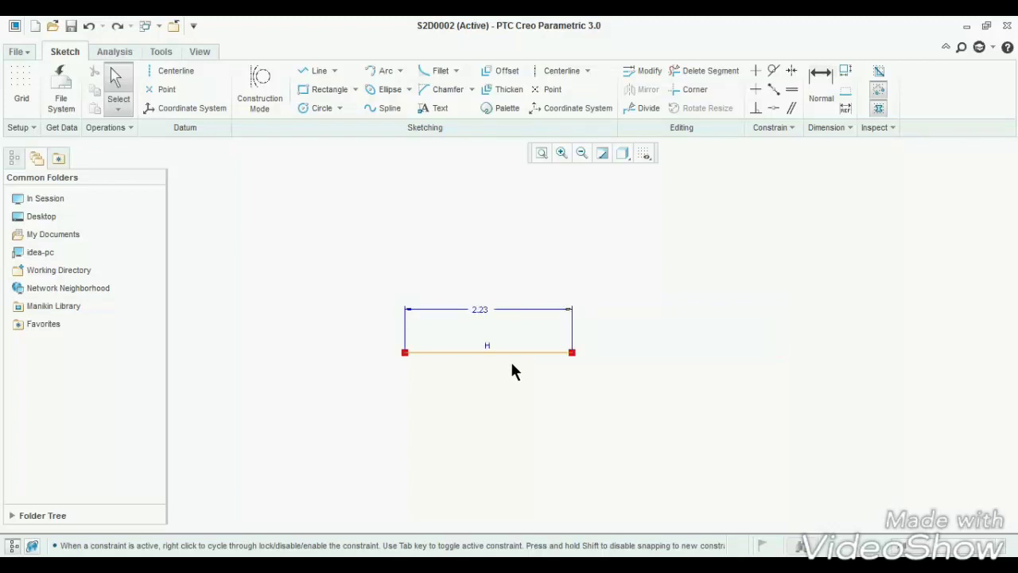
Redo the length change to 5 and add a Baseline dimension to the horizontal line
key("ctrl+y")
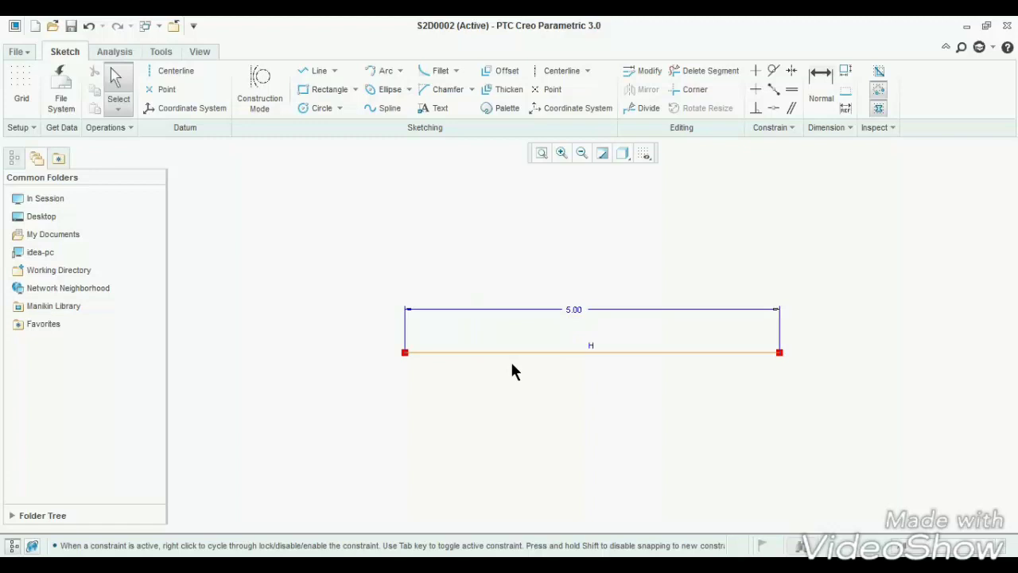
left_click(845, 92)
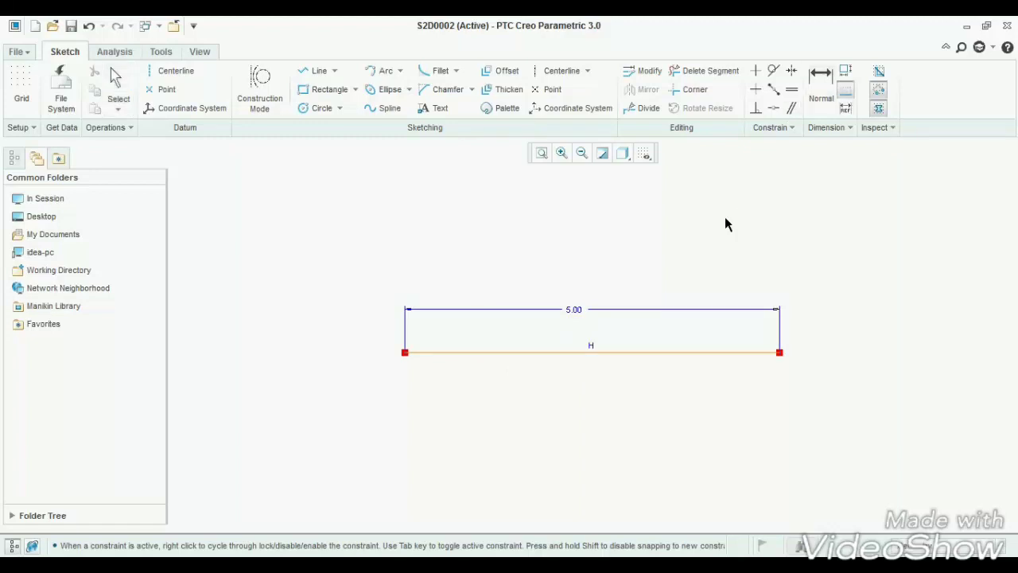
left_click(673, 351)
middle_click(622, 385)
scroll(615, 359, "down", 3)
scroll(616, 362, "down", 1)
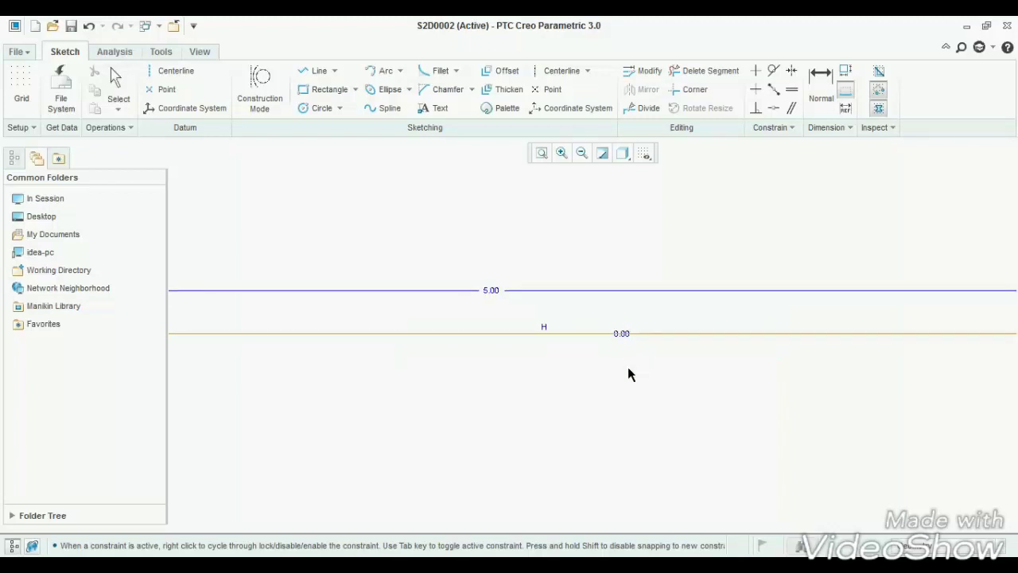
Add a Reference dimension for the line's length, placed below the horizontal line
left_click(844, 108)
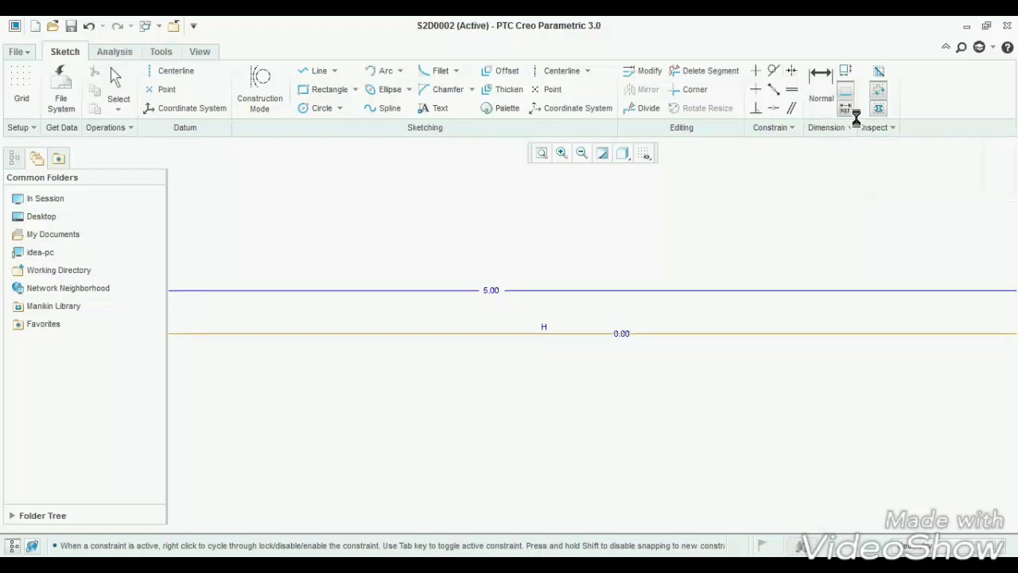
left_click(541, 338)
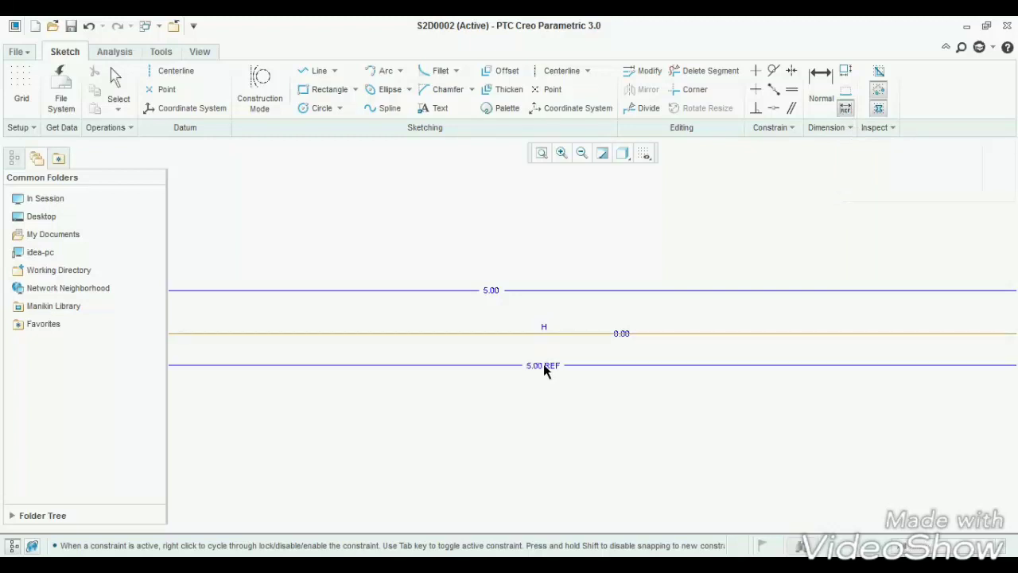
middle_click(544, 364)
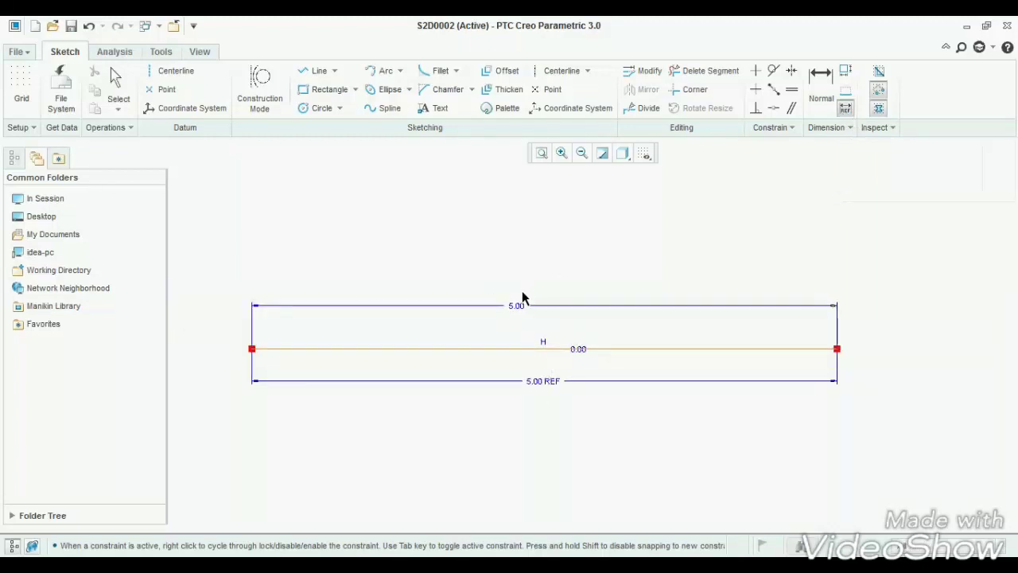
scroll(519, 309, "down", 2)
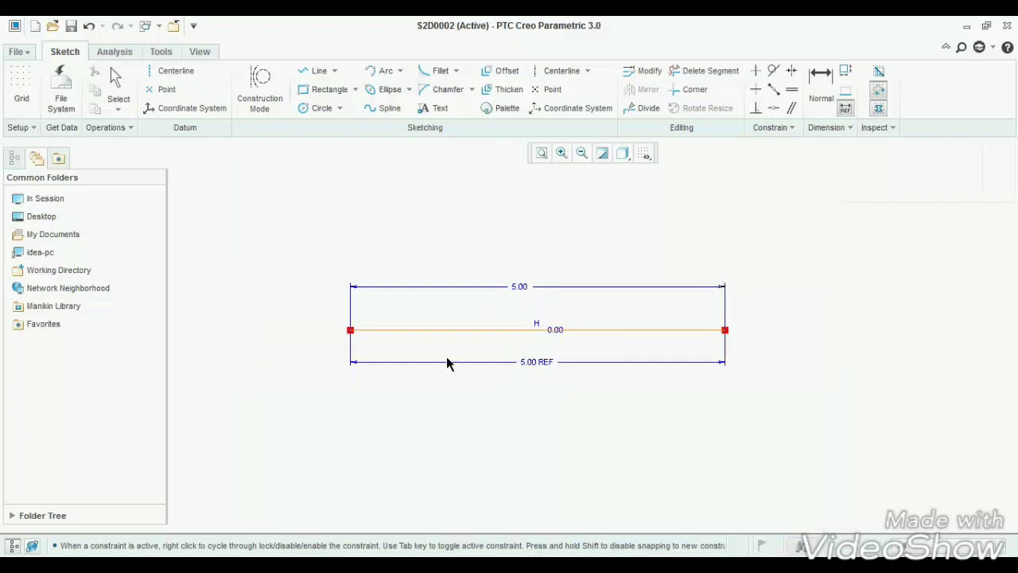
Draw two connected lines from the horizontal line's left end up to an apex about 1.14 high and down onto the line near its right end
left_click(312, 72)
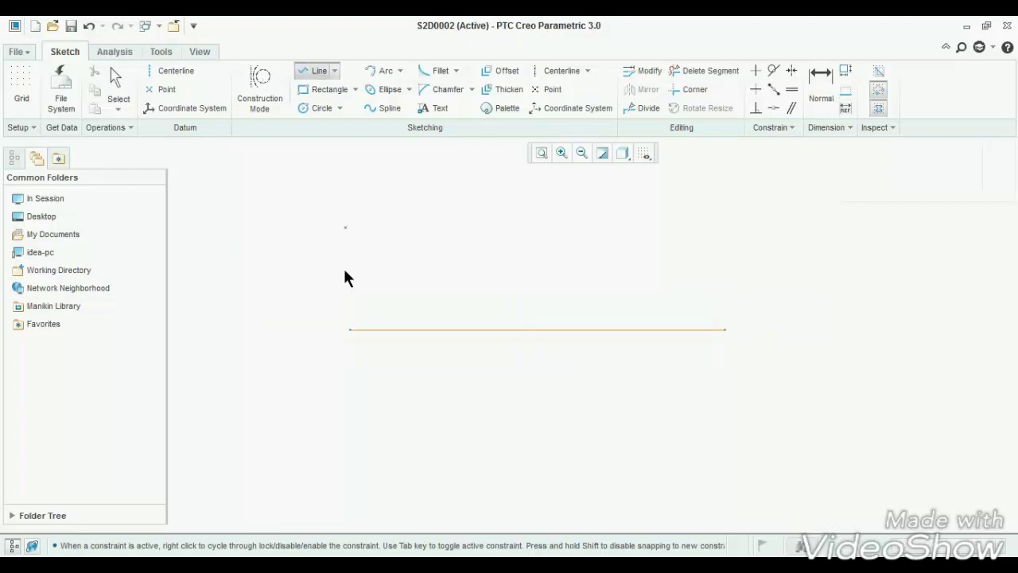
left_click(350, 329)
left_click(560, 245)
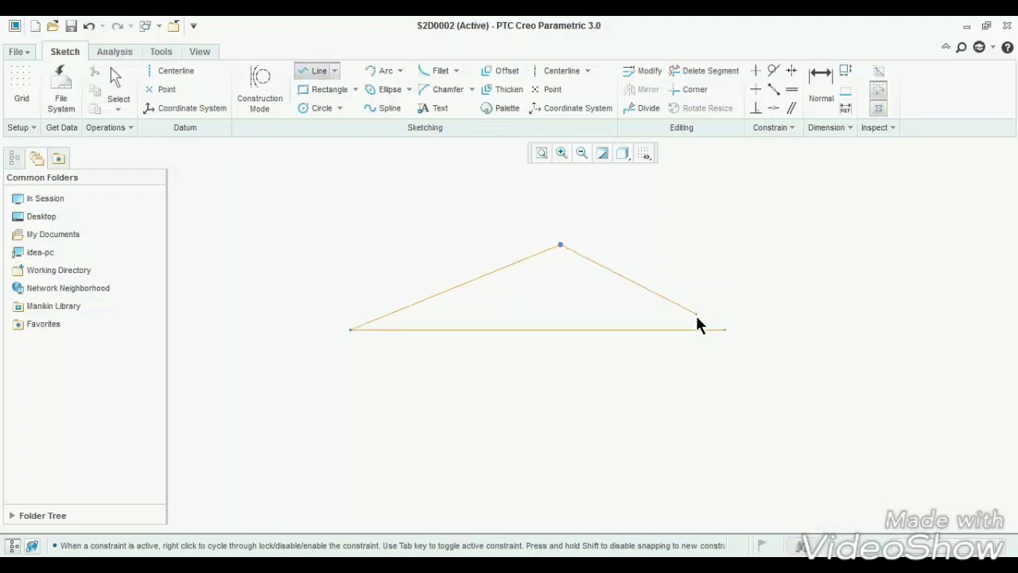
left_click(710, 329)
middle_click(683, 406)
middle_click(682, 406)
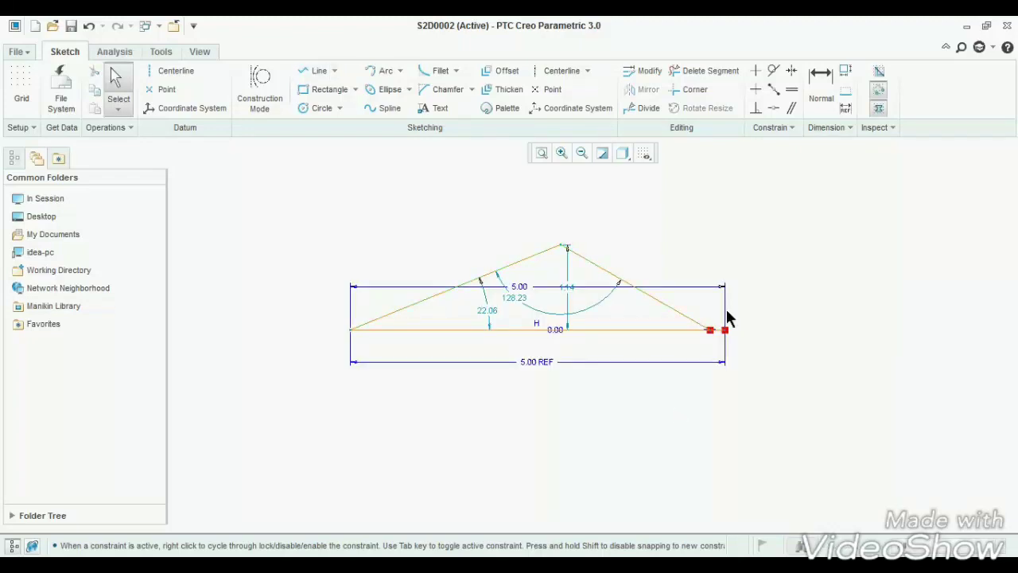
Inspect the sketch for overlapping geometry and trim the short overhang beyond the triangle's right corner with Delete Segment
left_click(878, 89)
scroll(700, 342, "down", 3)
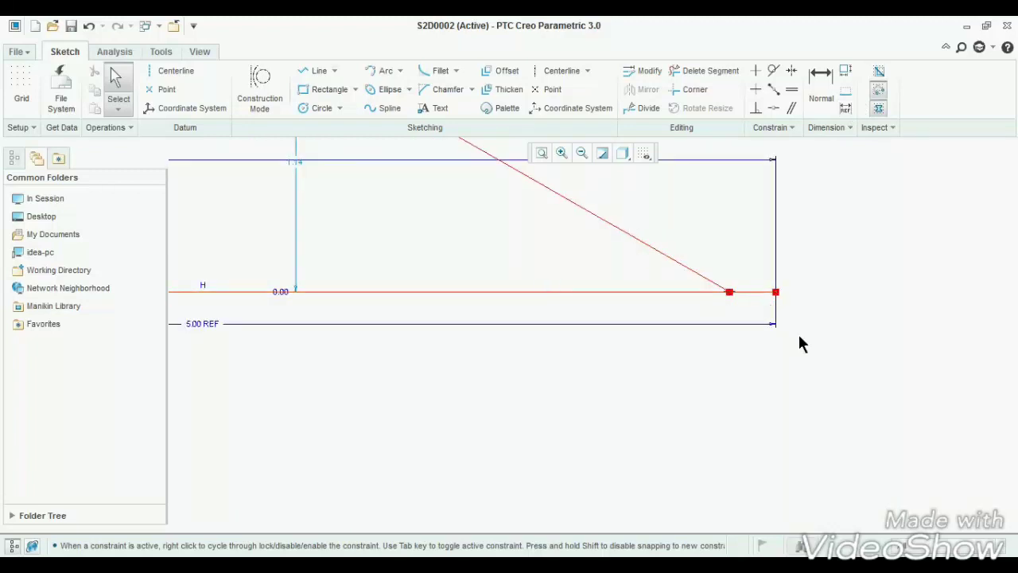
left_click(698, 71)
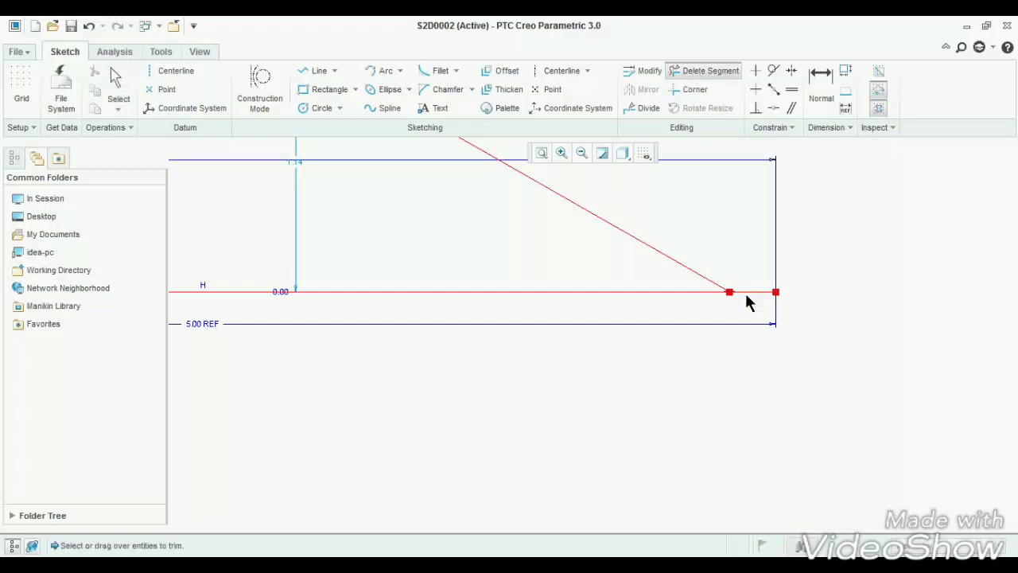
left_click(752, 292)
middle_click(745, 349)
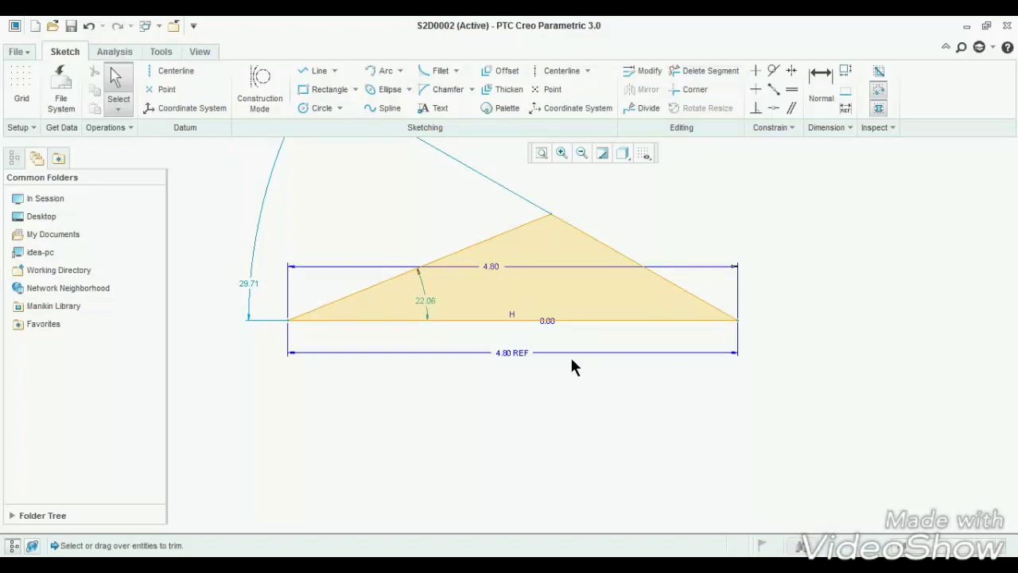
Undo all the previous sketch edits until the sketch is empty
key("ctrl+z")
key("ctrl+z")
key("ctrl+z")
key("ctrl+z")
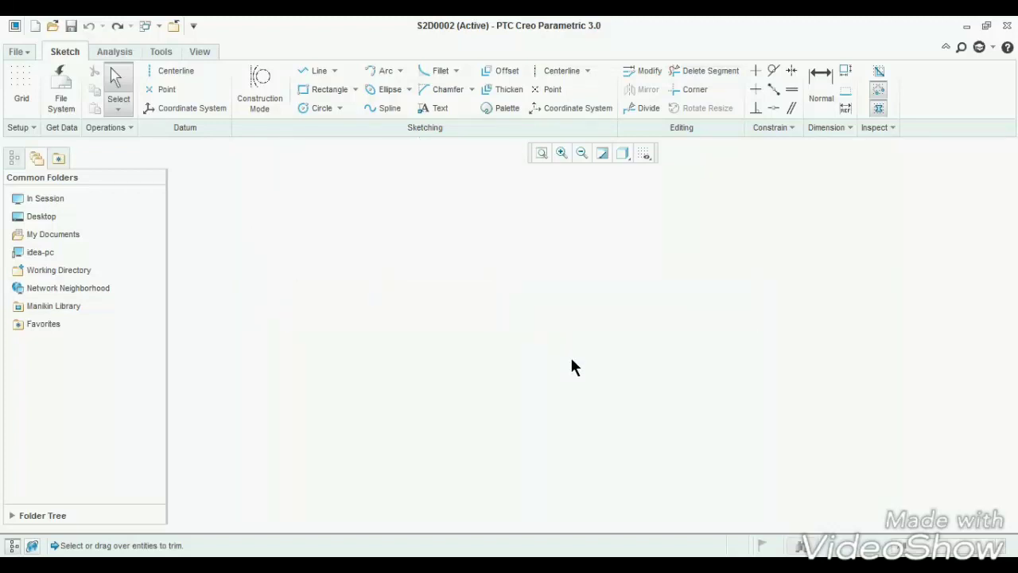
Draw a rectangle about 2.10 wide and 1.47 high in Construction Mode
left_click(264, 78)
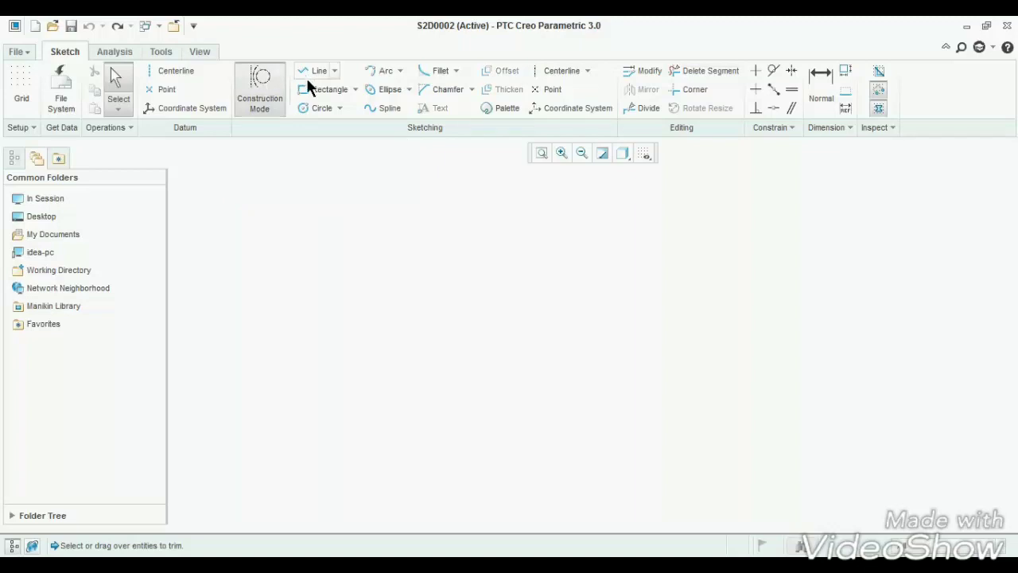
left_click(314, 88)
left_click(372, 206)
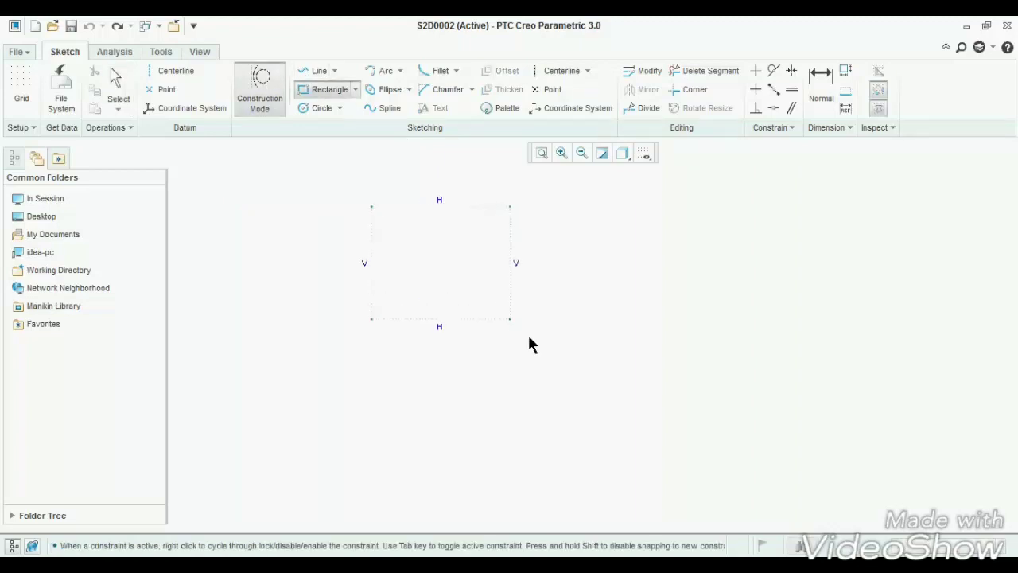
left_click(568, 343)
middle_click(620, 341)
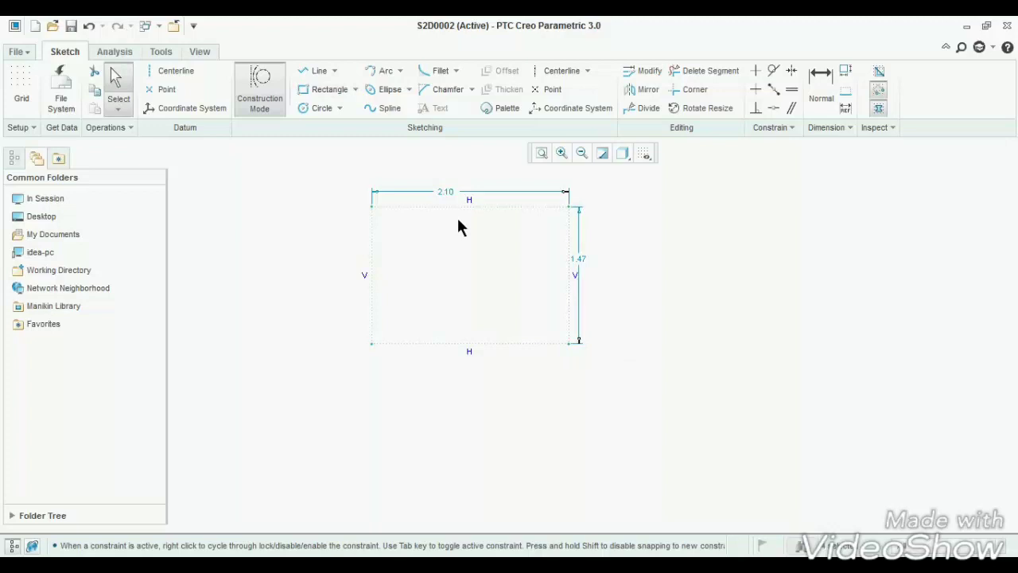
scroll(447, 195, "up", 1)
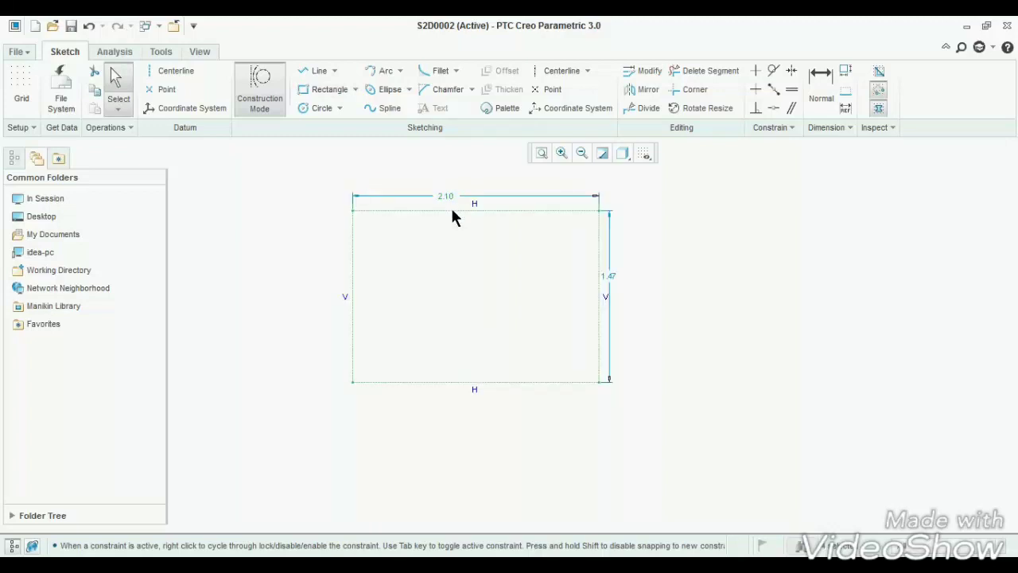
Try to trim the construction rectangle's upper edge with Delete Segment, both with and without Construction Mode, and undo the rectangle
left_click(265, 113)
left_click(253, 107)
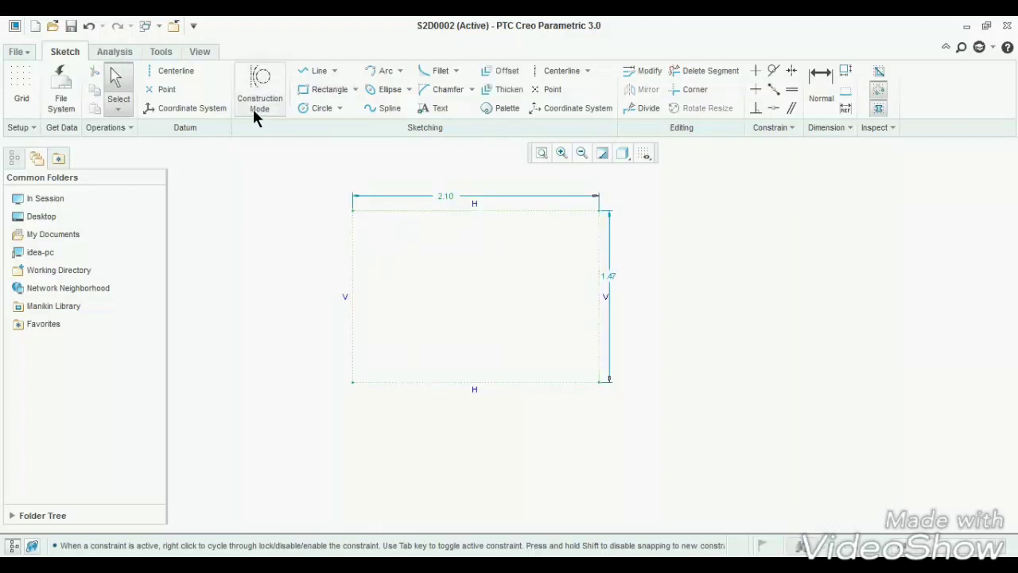
left_click(696, 70)
left_click_drag(568, 184, 538, 235)
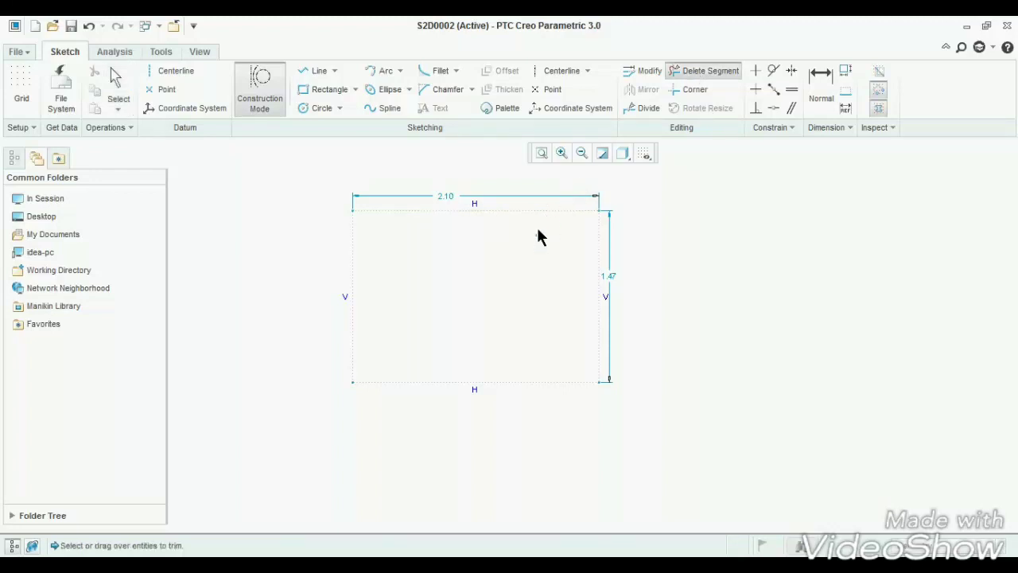
left_click(260, 96)
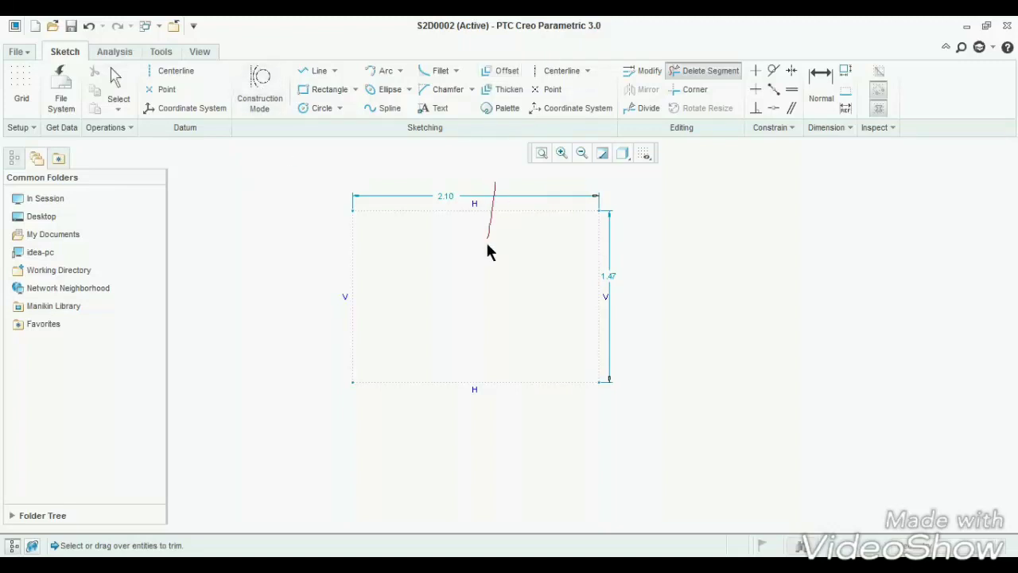
middle_click(492, 241)
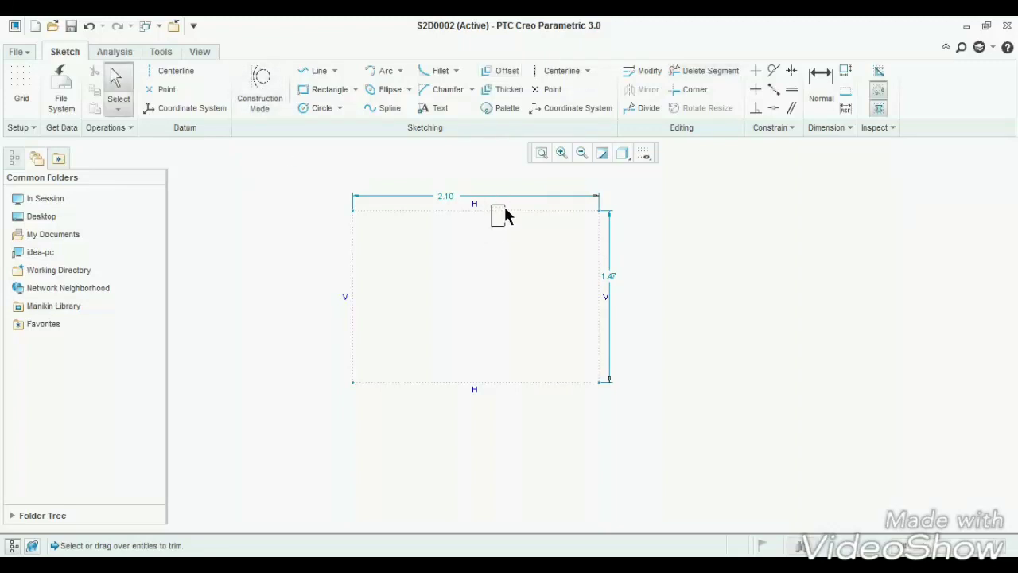
left_click(708, 70)
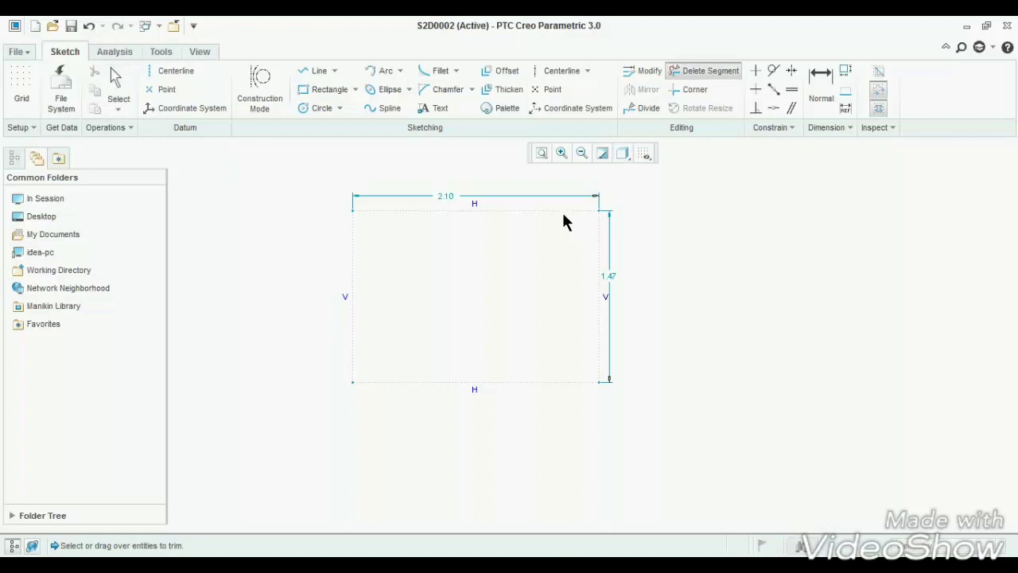
middle_click_drag(564, 212, 558, 229)
middle_click(564, 219)
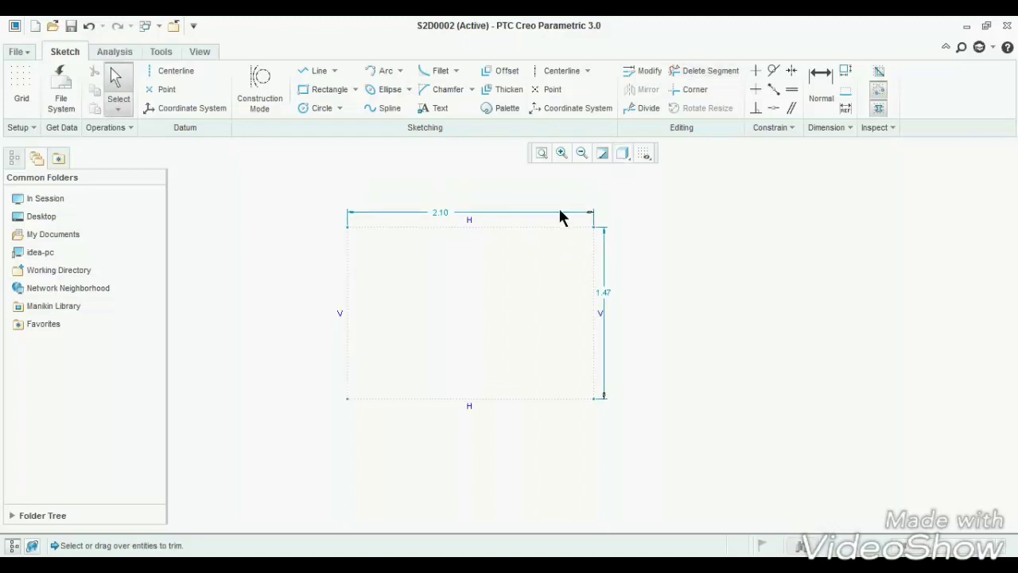
key("ctrl+z")
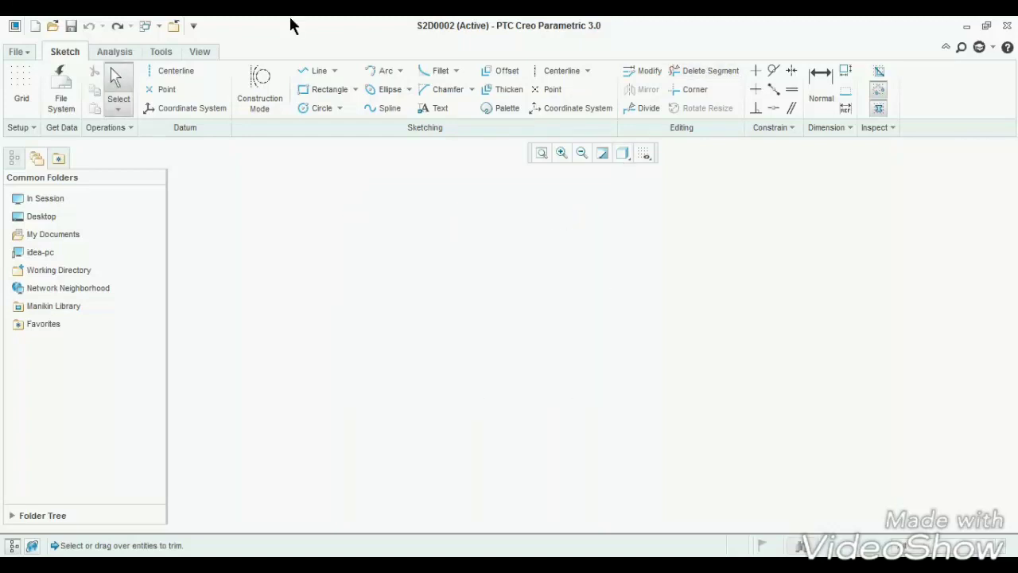
Draw a solid rectangle about 1.47 wide and 0.91 high and trim away its upper edge with Delete Segment
left_click(310, 89)
left_click(383, 289)
left_click(555, 394)
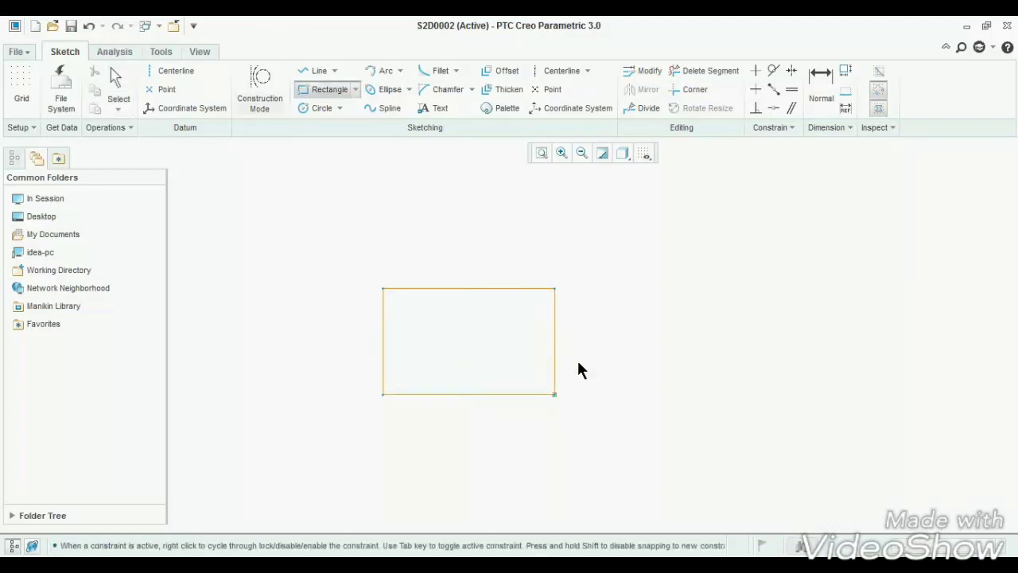
left_click(693, 73)
left_click_drag(458, 303, 510, 269)
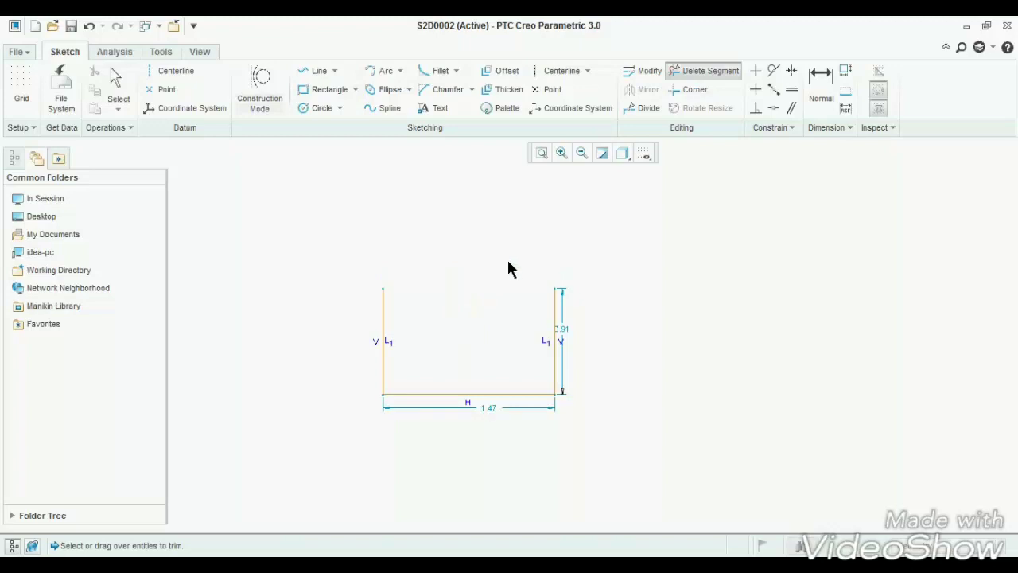